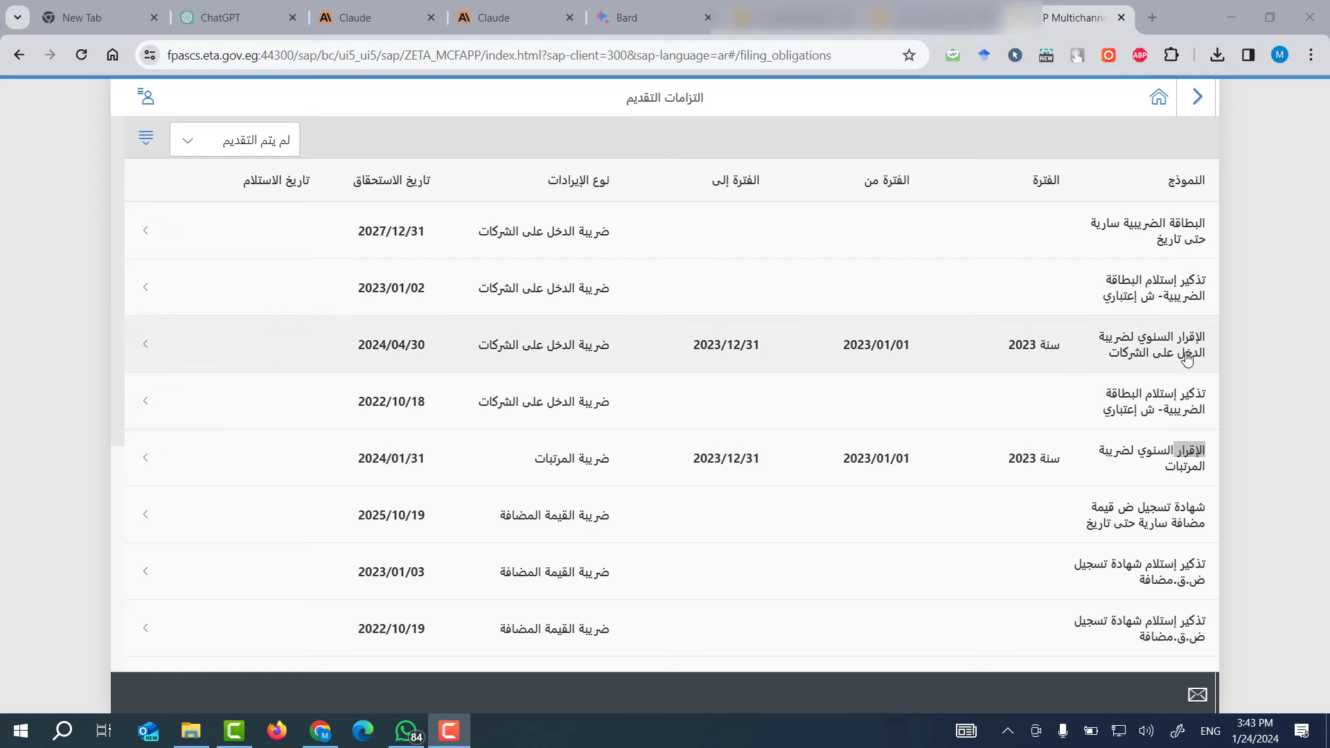
Open the 2023 annual payroll tax return as نموذج 6 تسويات-للعاملين بالقطاع الخاص و أخري and choose its specified period.
click(1084, 465)
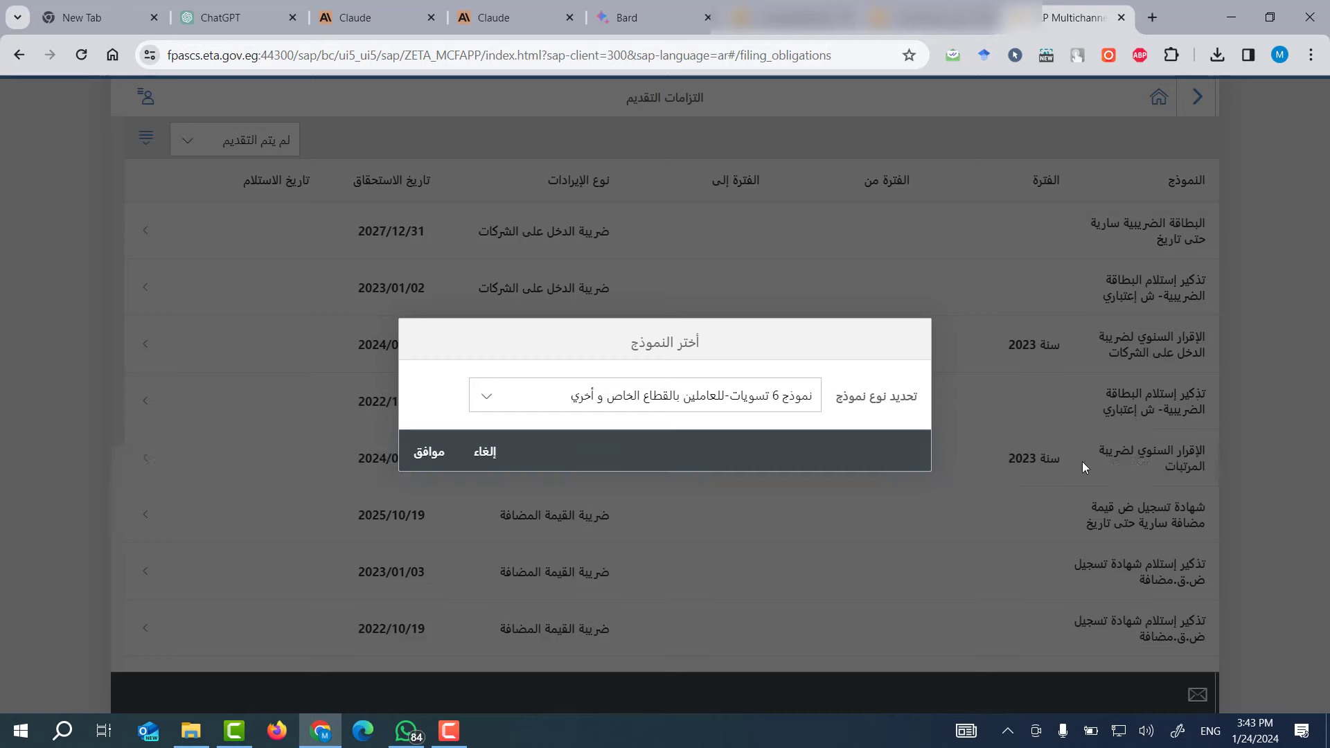
click(430, 451)
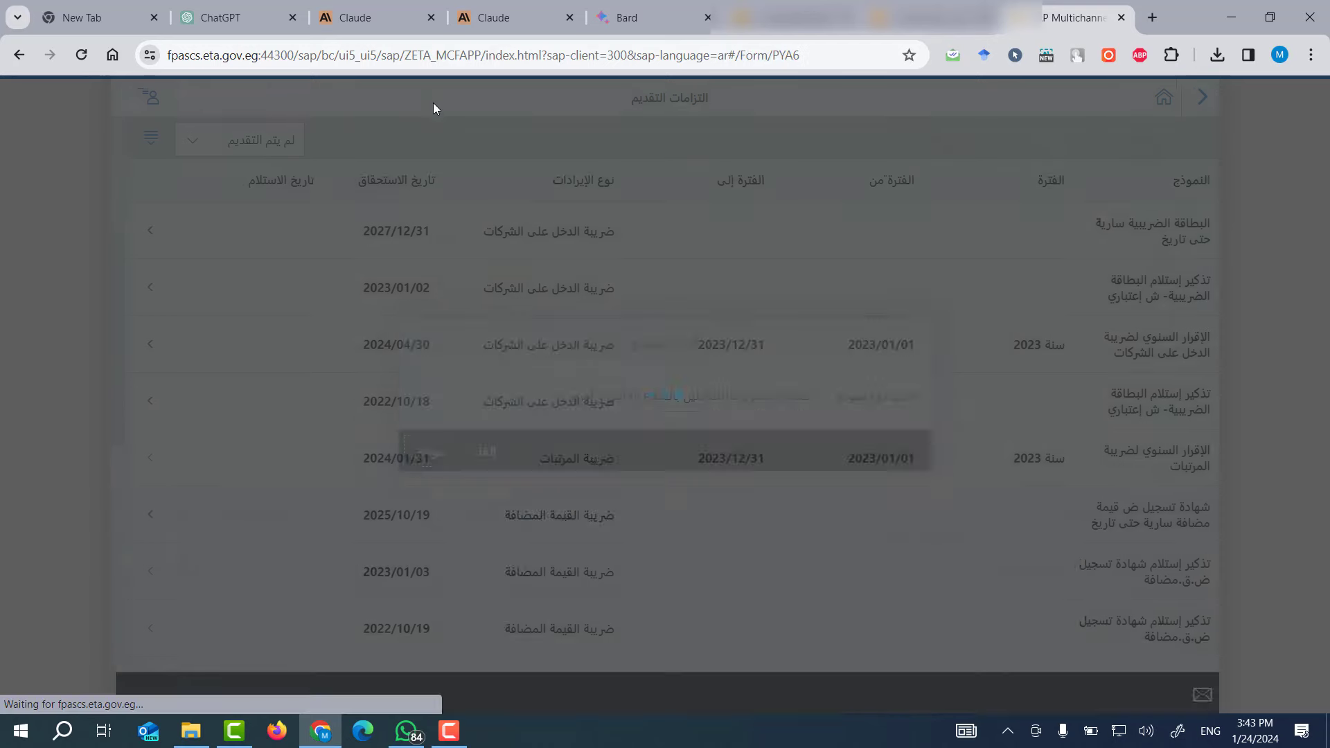
click(522, 229)
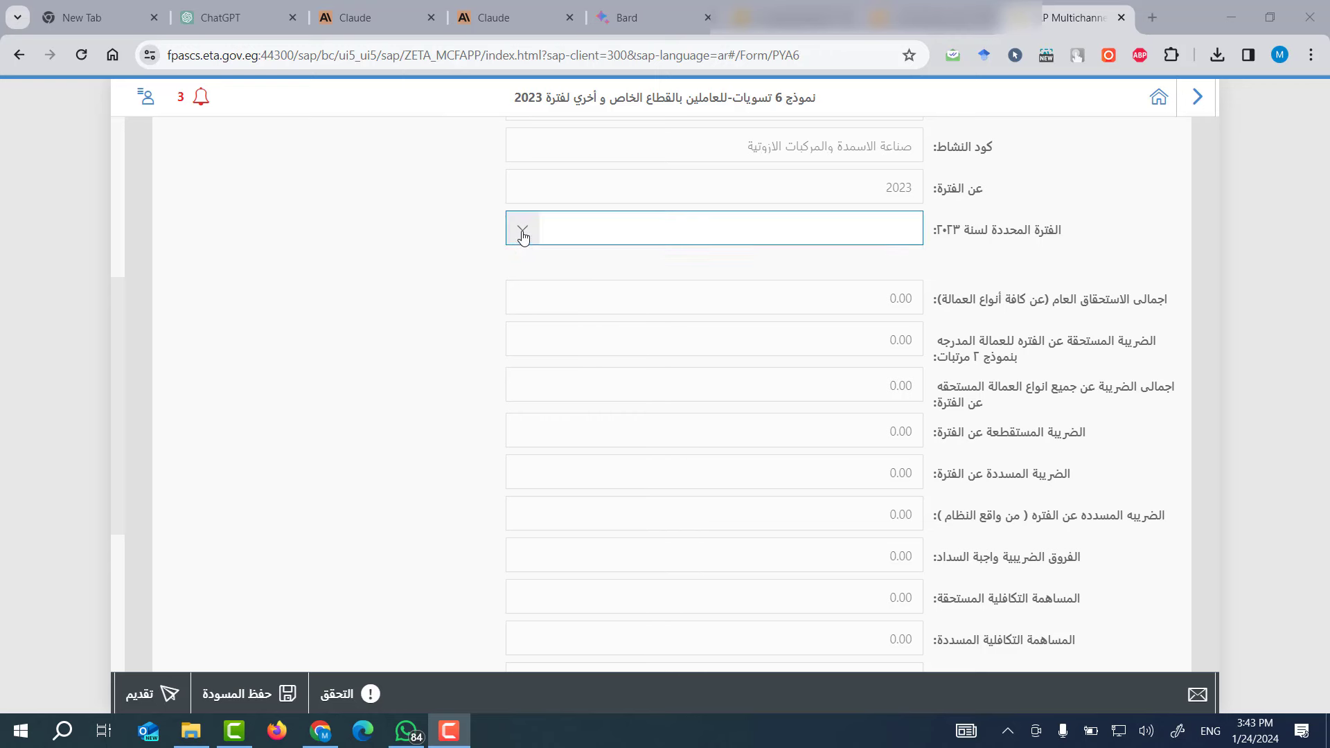
click(594, 270)
scroll(761, 346, down, 4)
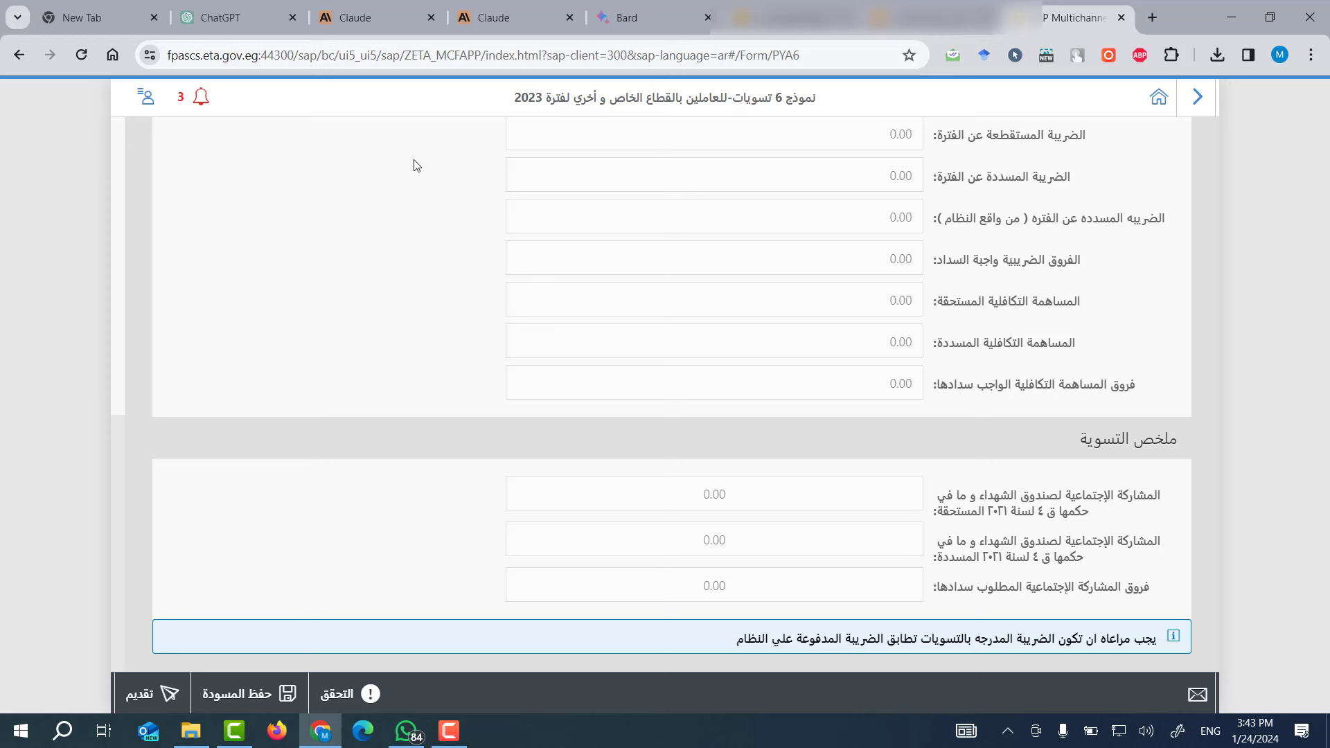
click(419, 107)
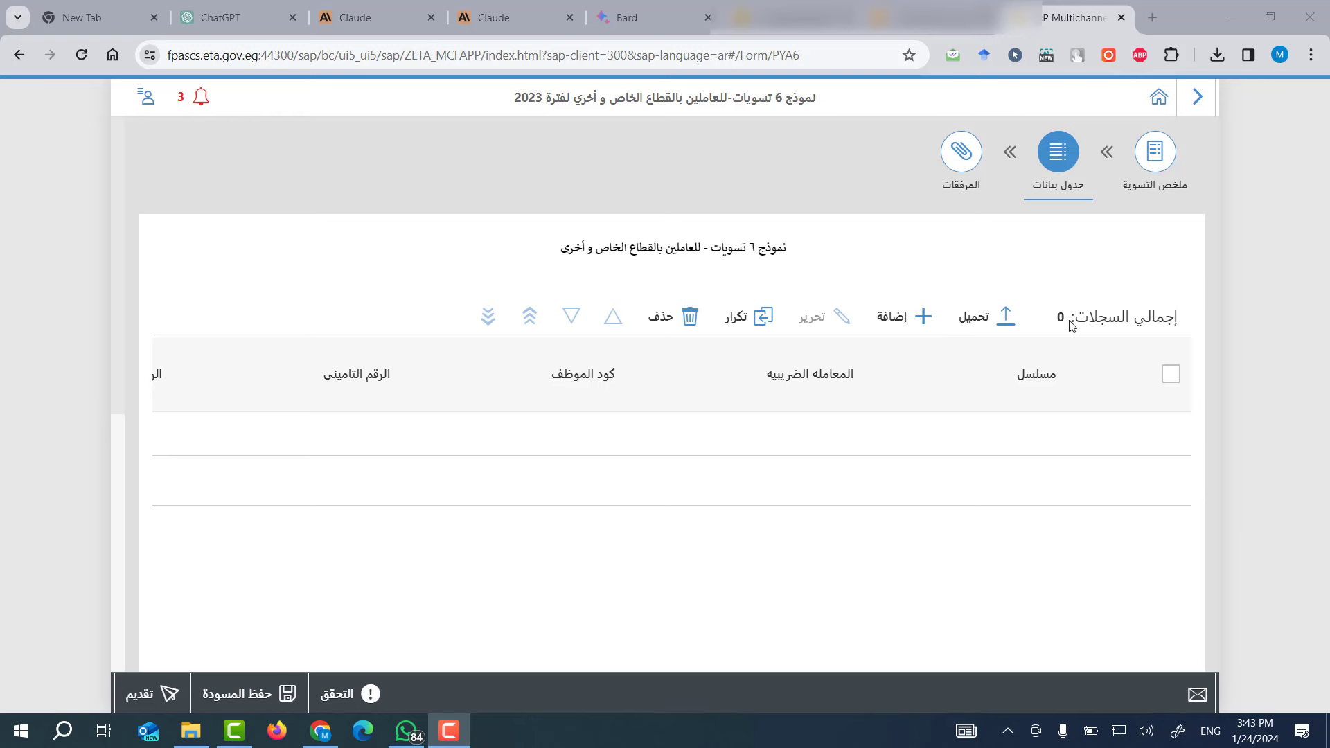
Add a new record to the settlement data table and enable editing for that row.
click(880, 319)
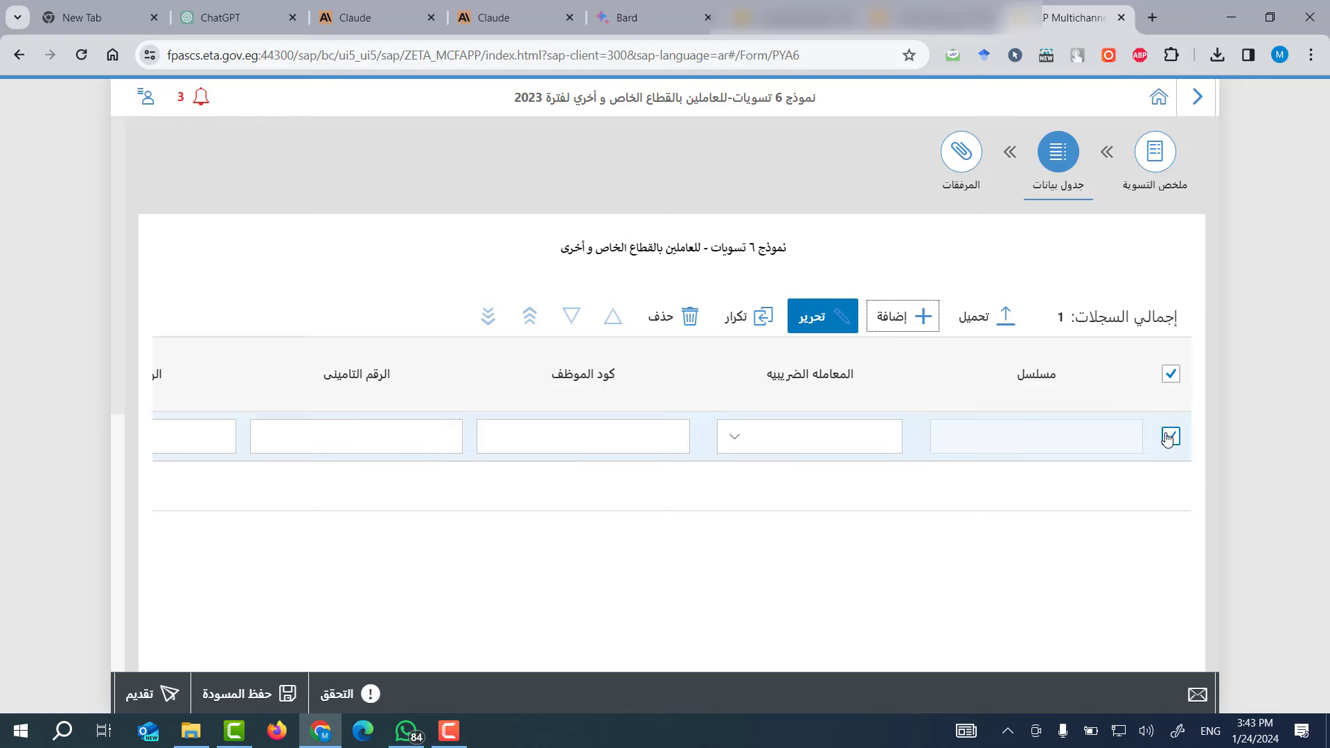
click(811, 316)
click(811, 316)
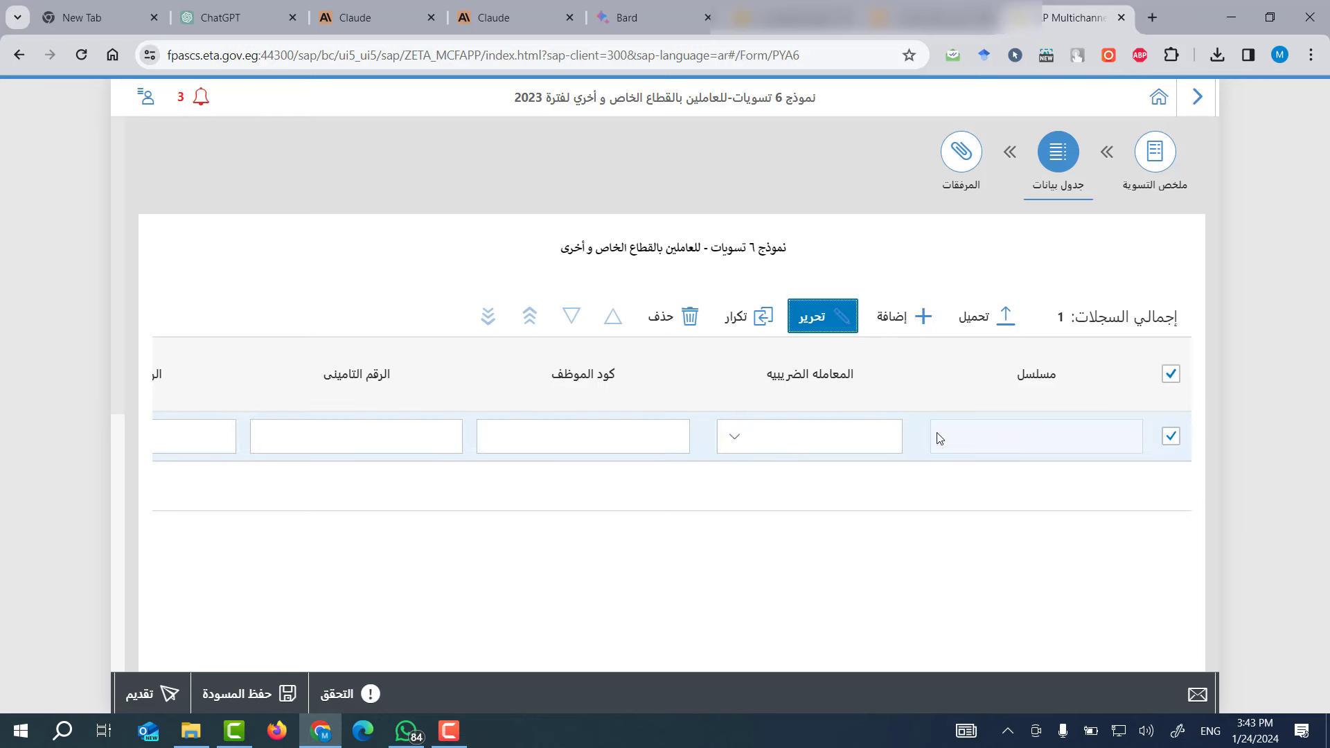
Set the record's tax treatment to العمالة الدائمة المؤقتة and the employee code to 1.
click(734, 436)
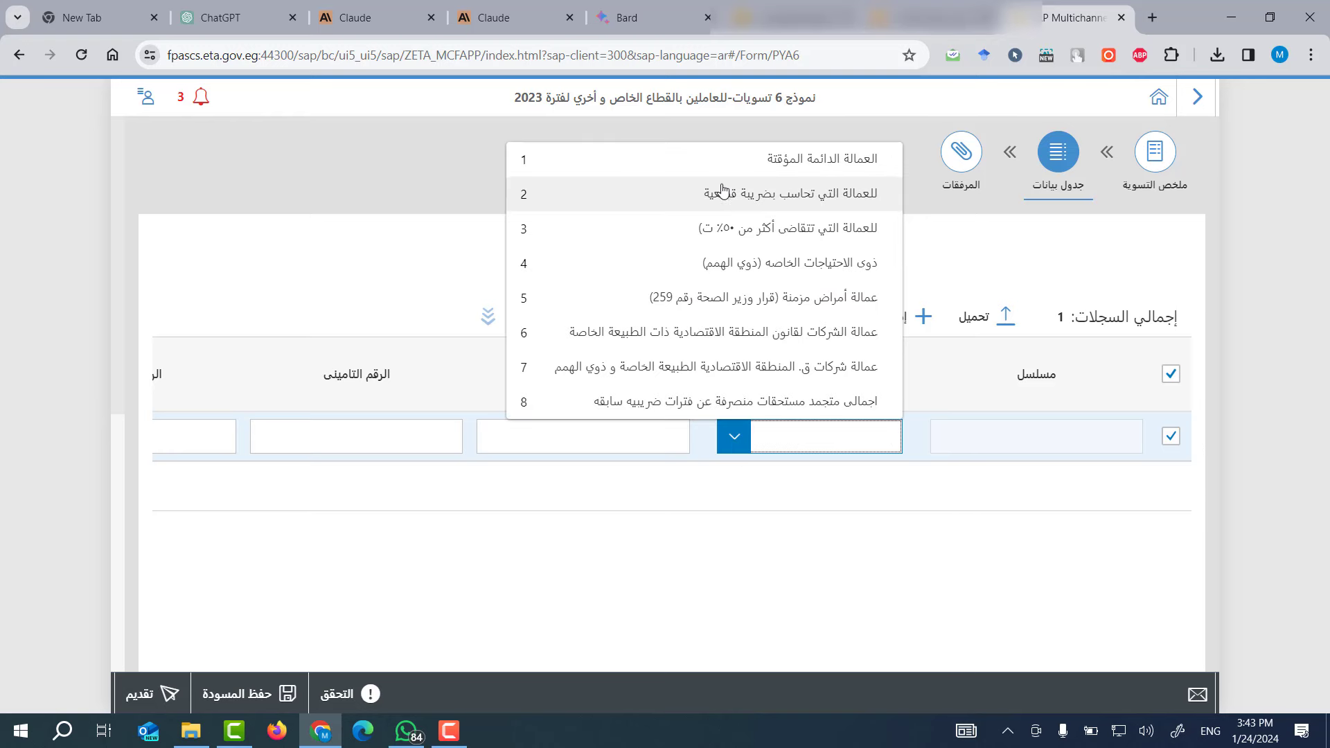
click(852, 564)
click(734, 451)
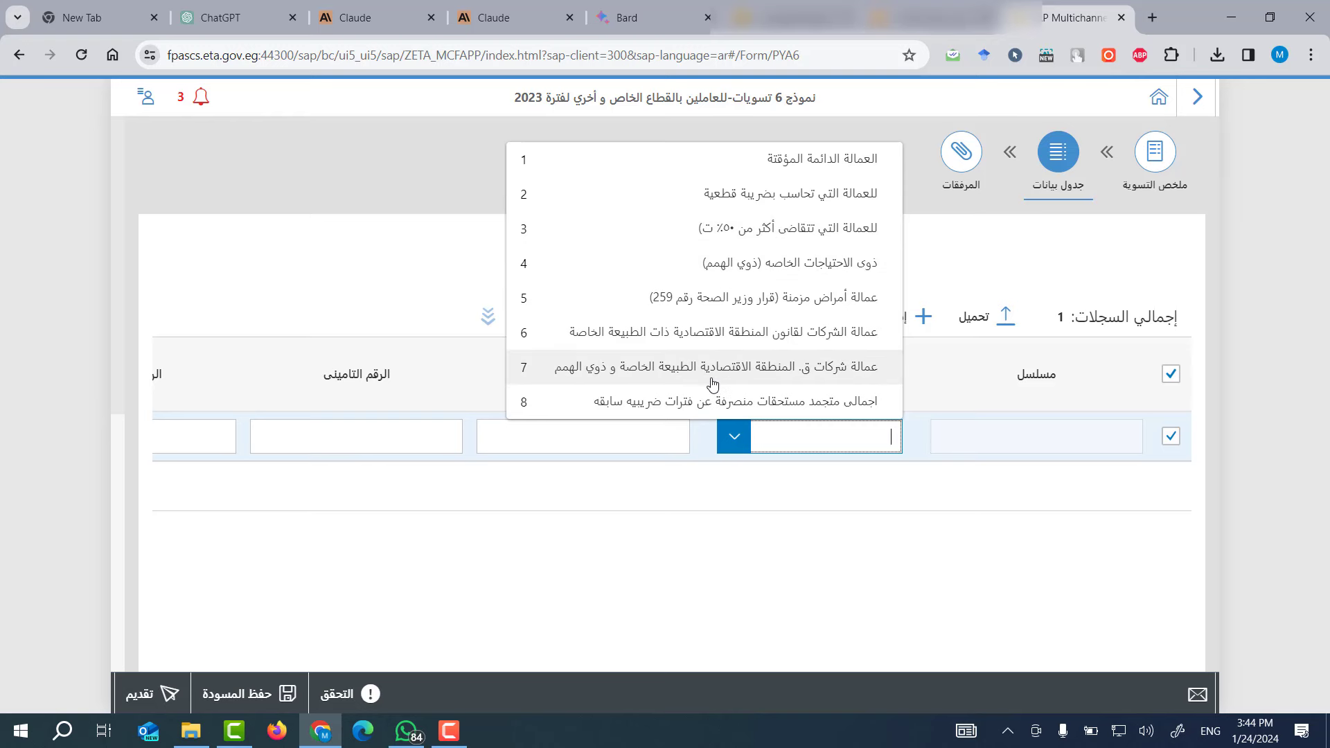
click(757, 164)
key(Tab)
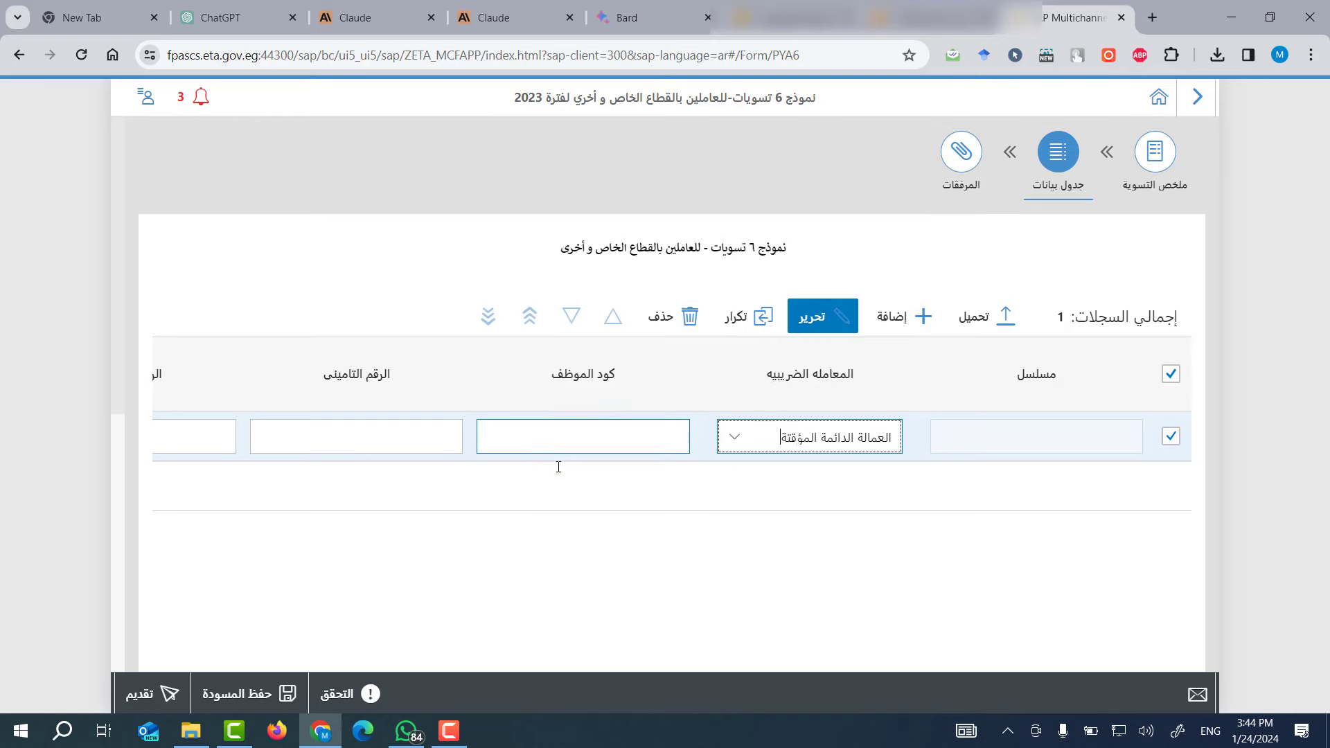
text(1)
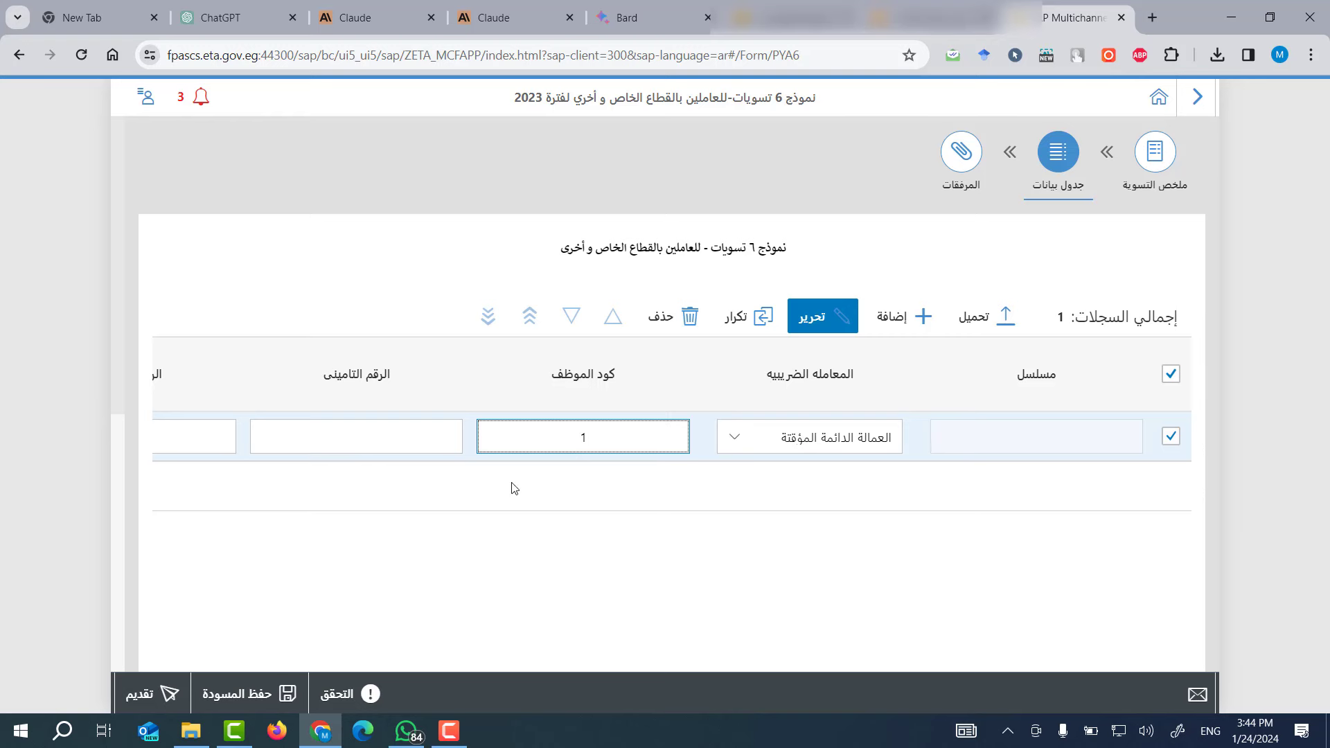
Set the record's work duration (مدة العمل) to 6 and the basic salary (المرتب الاساسى) to 16200.
click(384, 438)
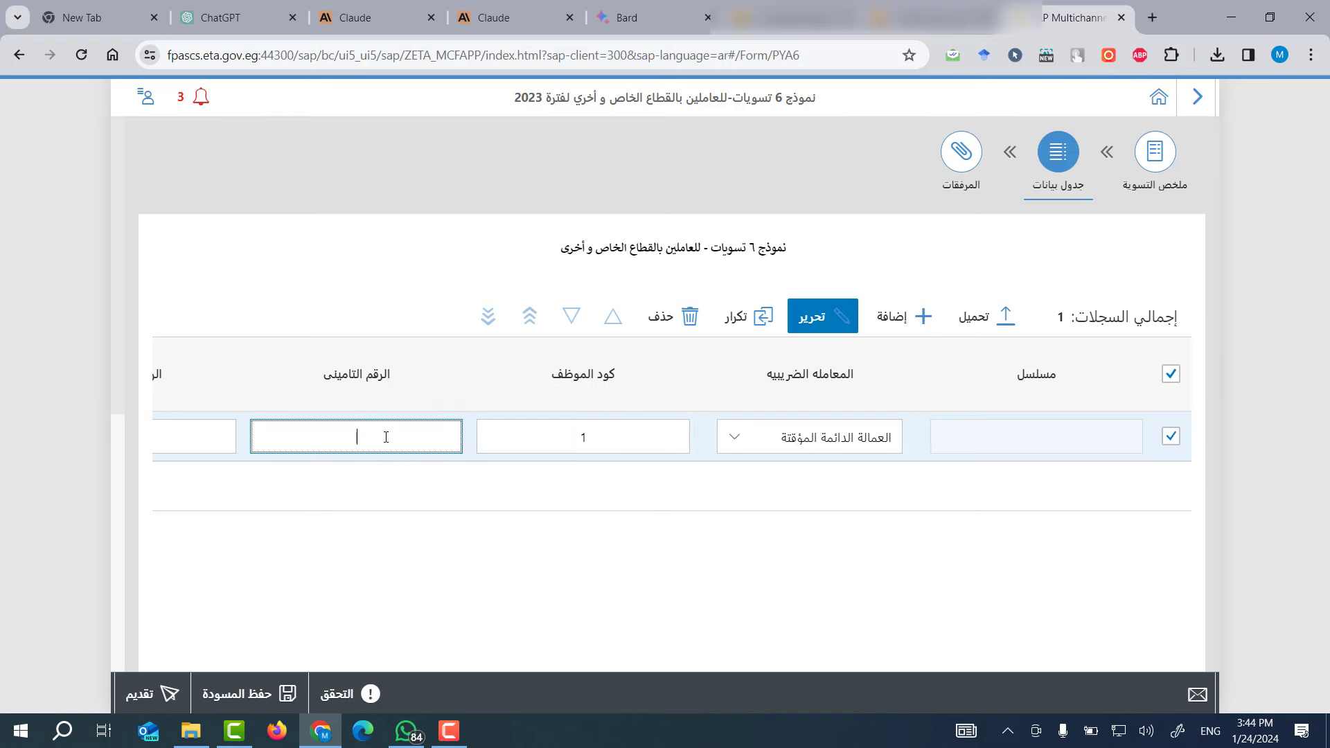
key(Tab)
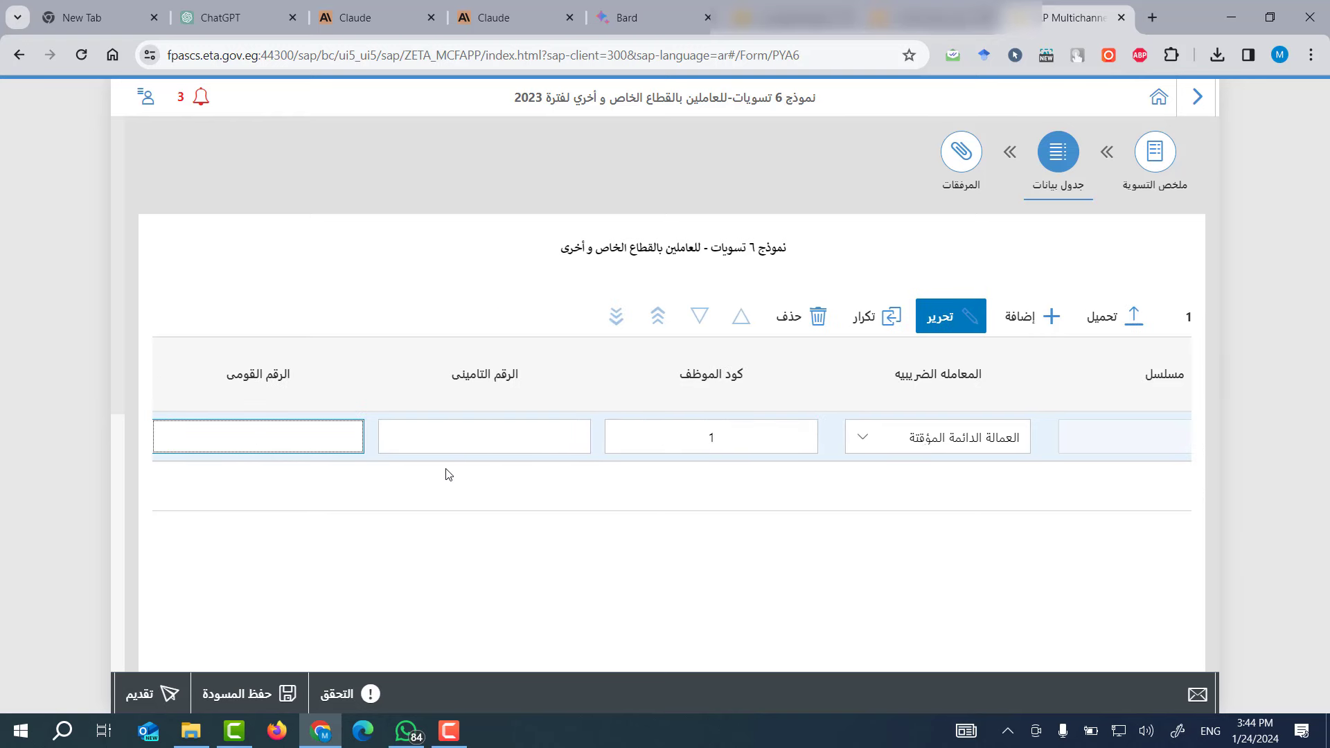
key(Tab)
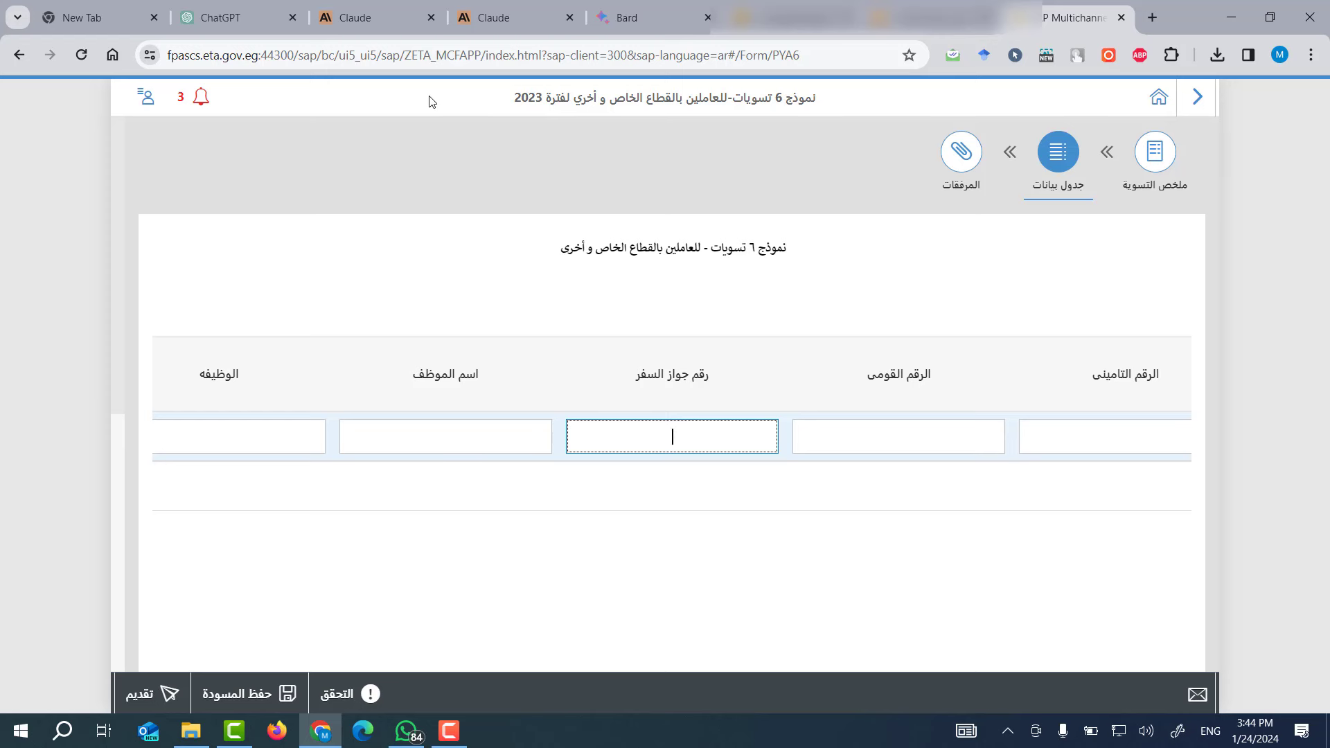
key(Tab)
key(Tab)
key(Tab)
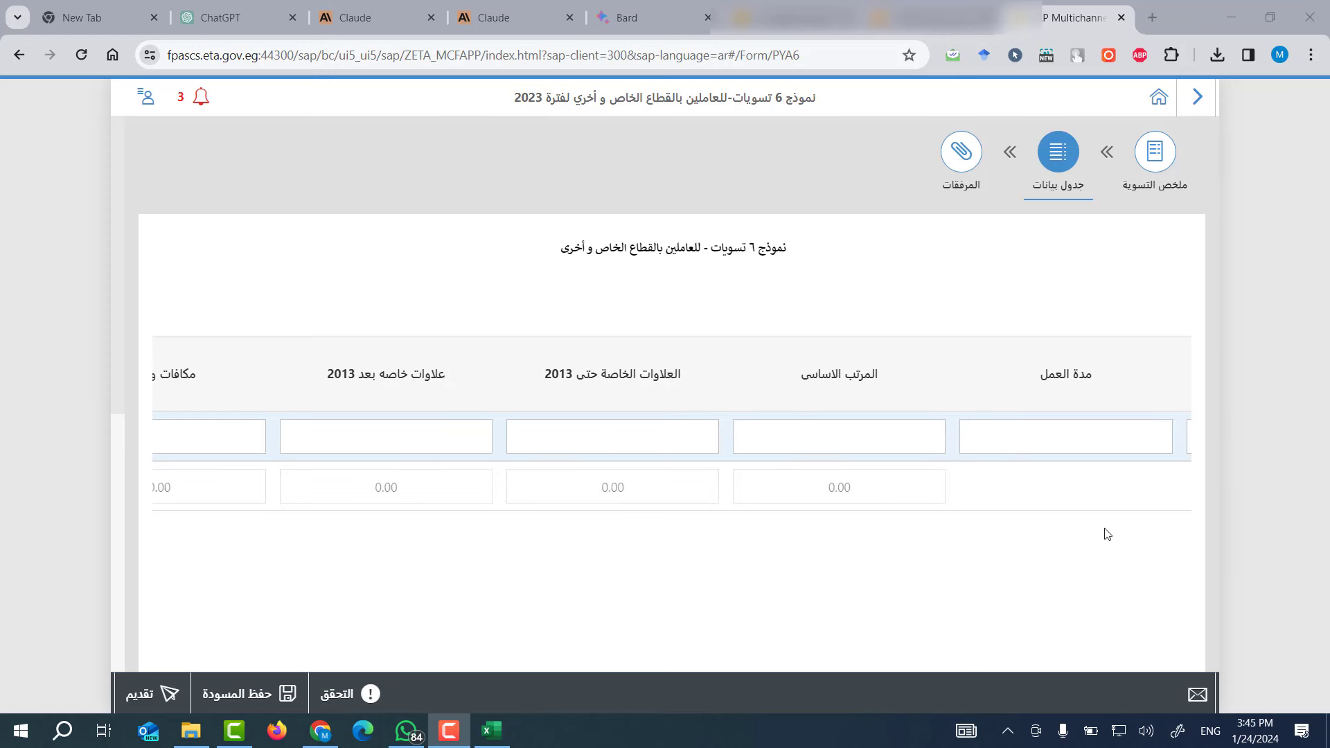
click(1085, 433)
text(6)
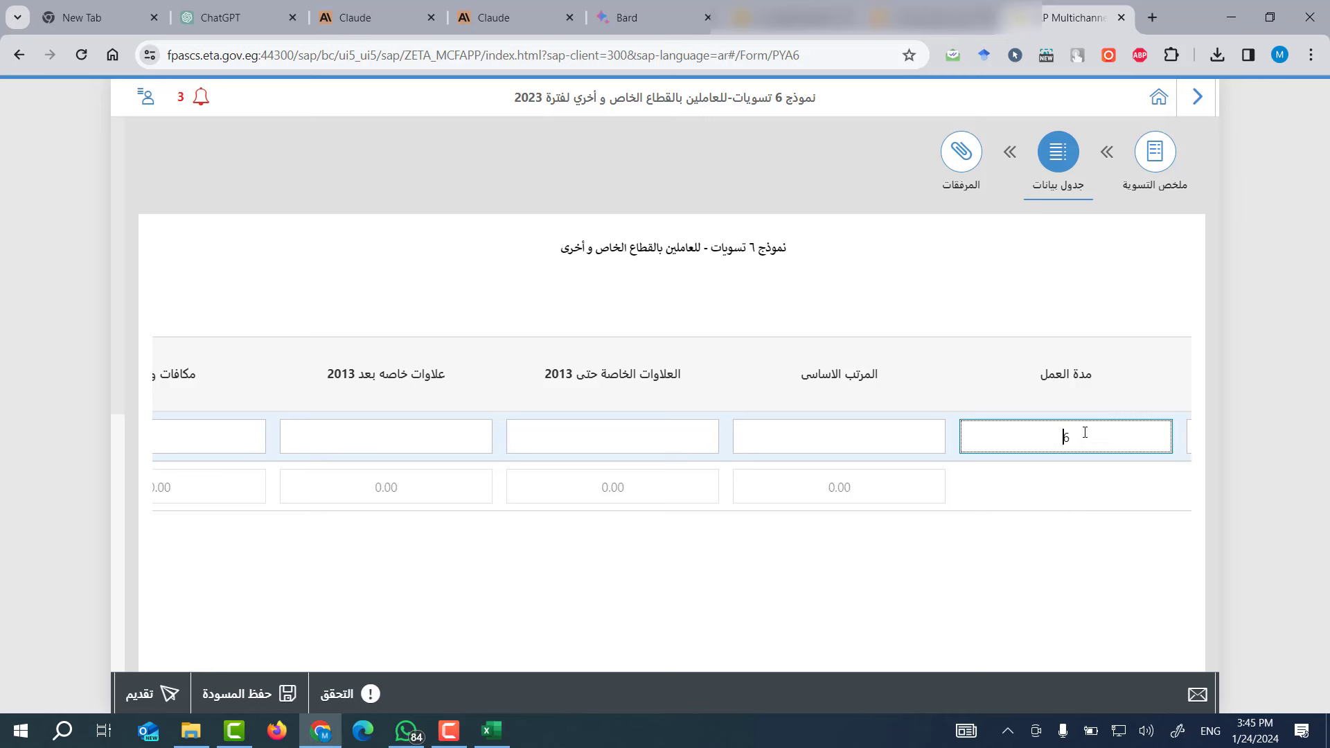
click(843, 438)
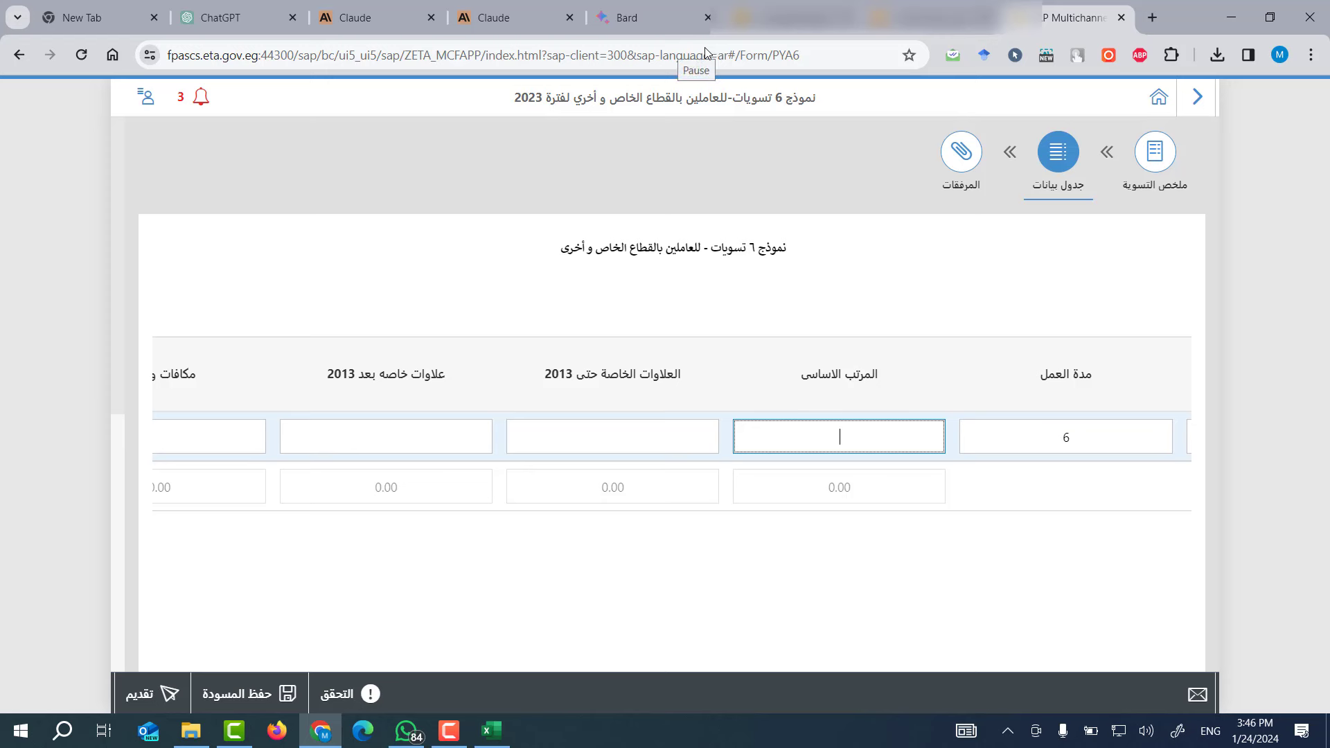
text(16200)
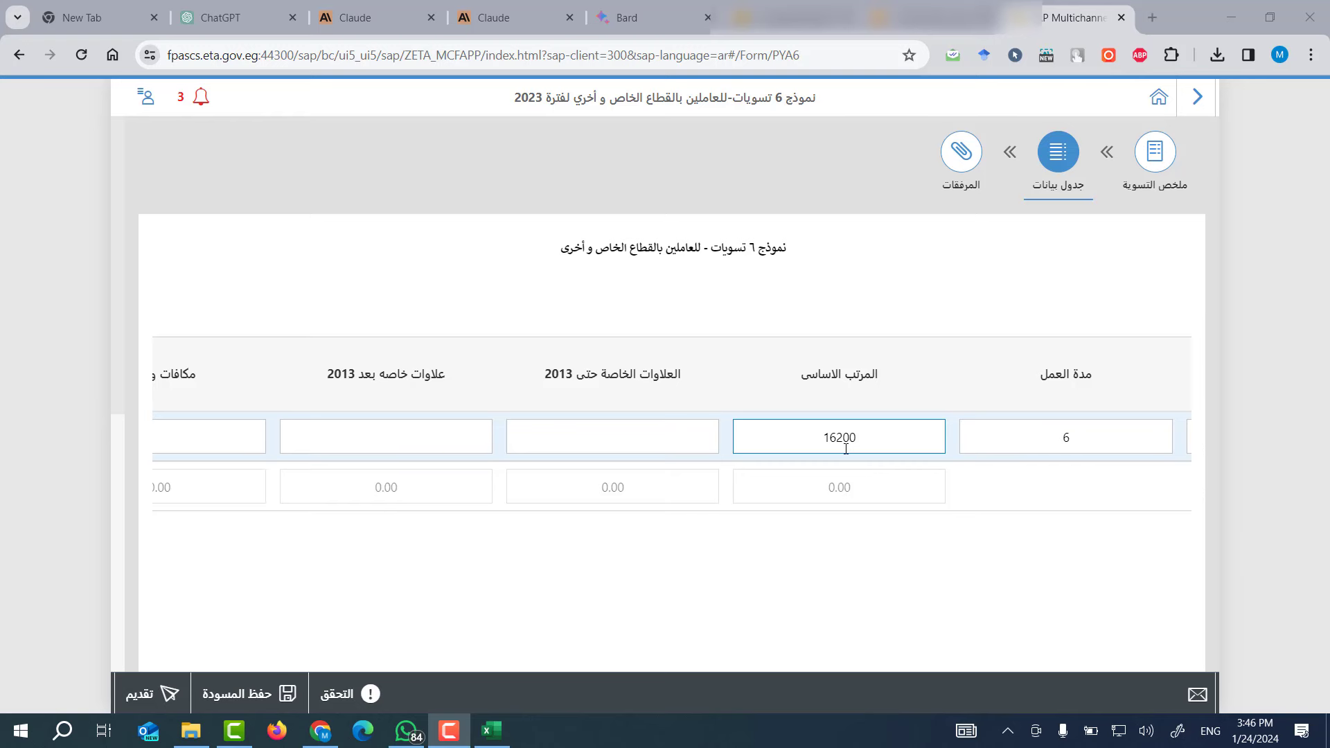
Review the record's pay columns from the special allowances and bonuses through the benefits to the employer's share of life insurance.
key(Tab)
key(Tab)
key(Tab)
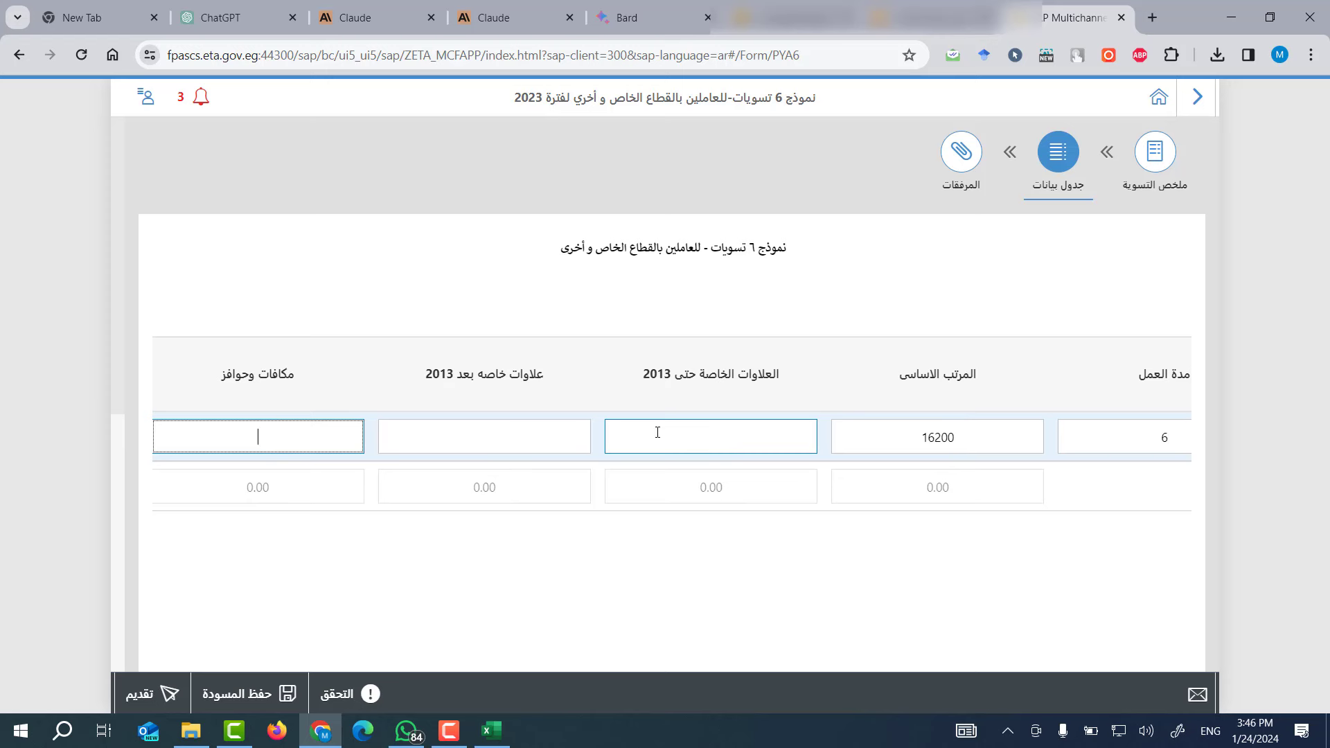
key(Tab)
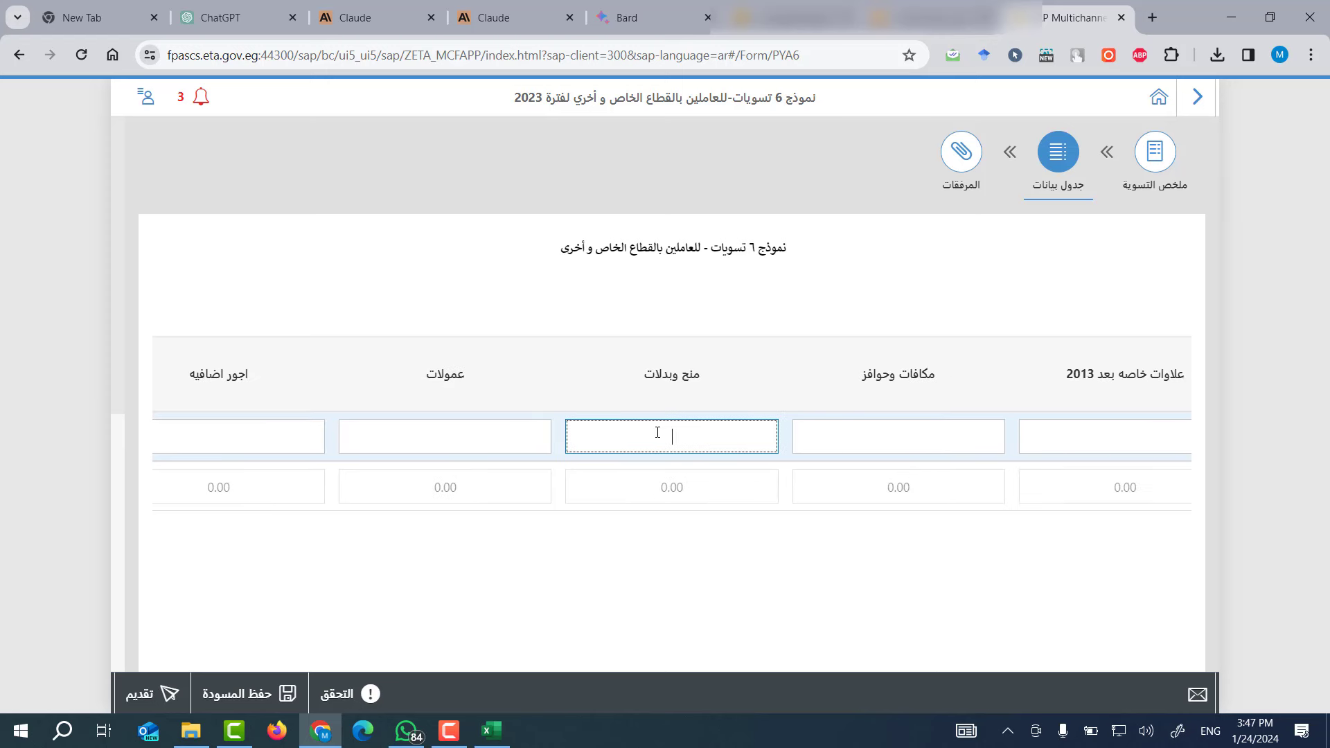
key(Tab)
key(Tab)
key(Tab)
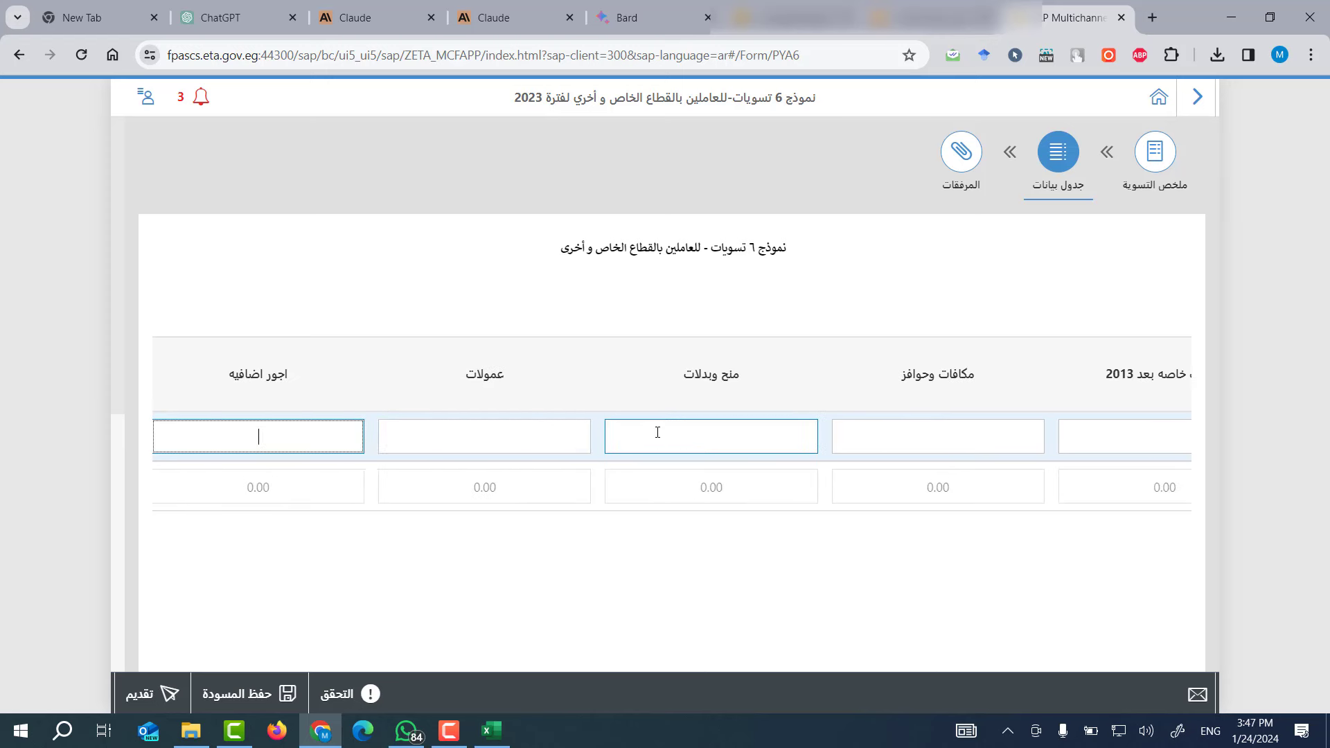
key(Tab)
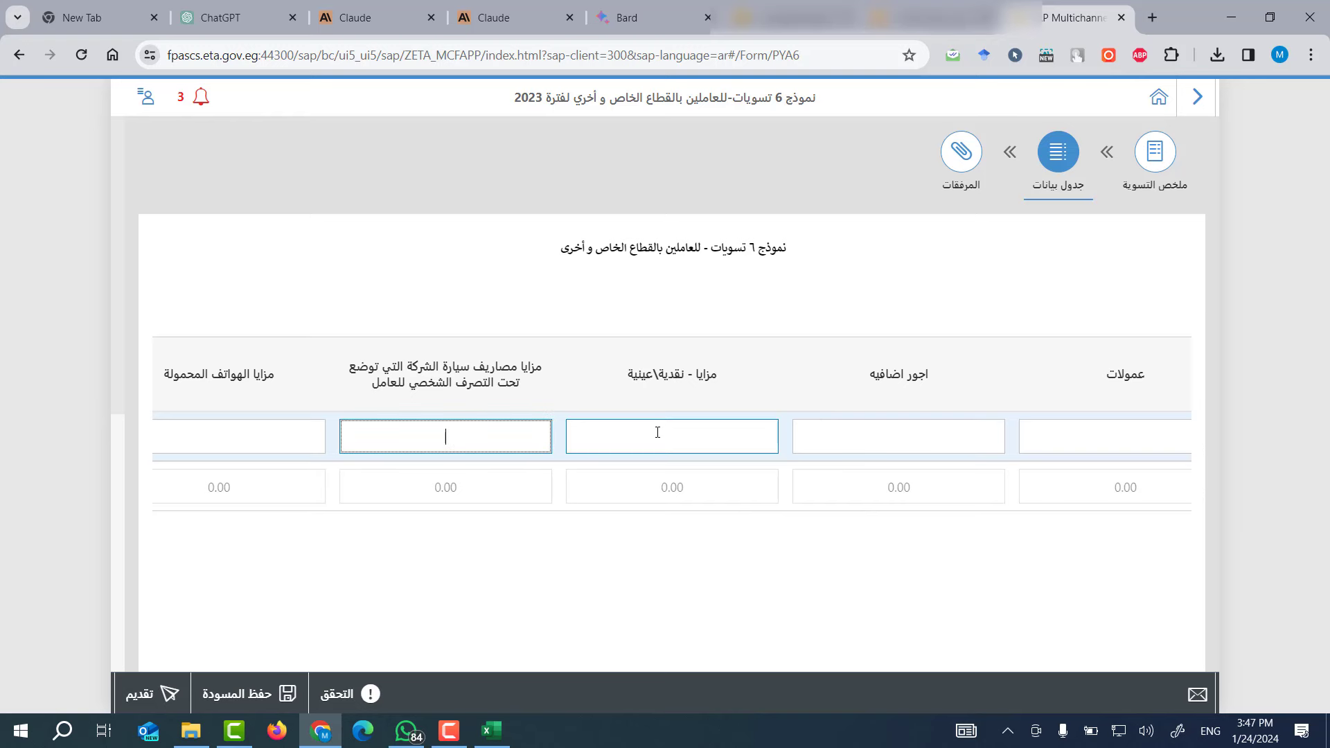
key(Tab)
key(Tab)
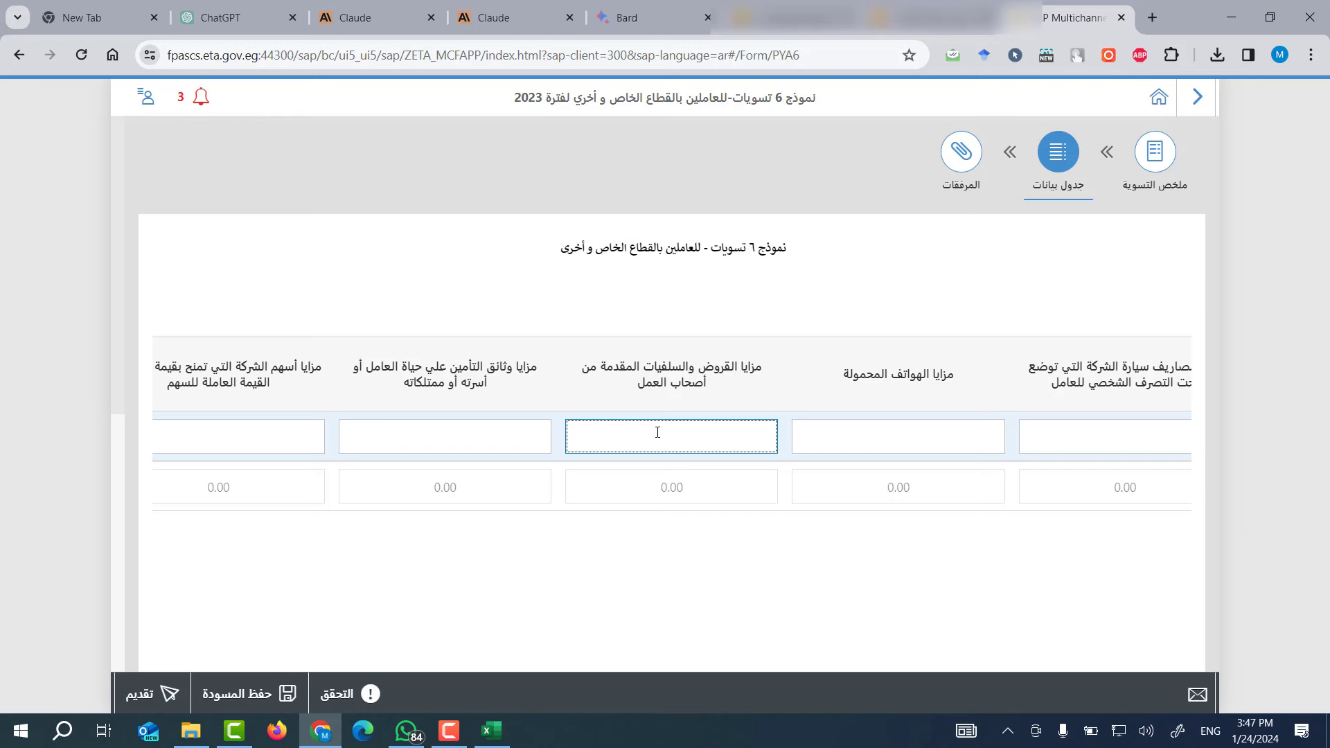
key(Tab)
key(Tab)
key(Tab)
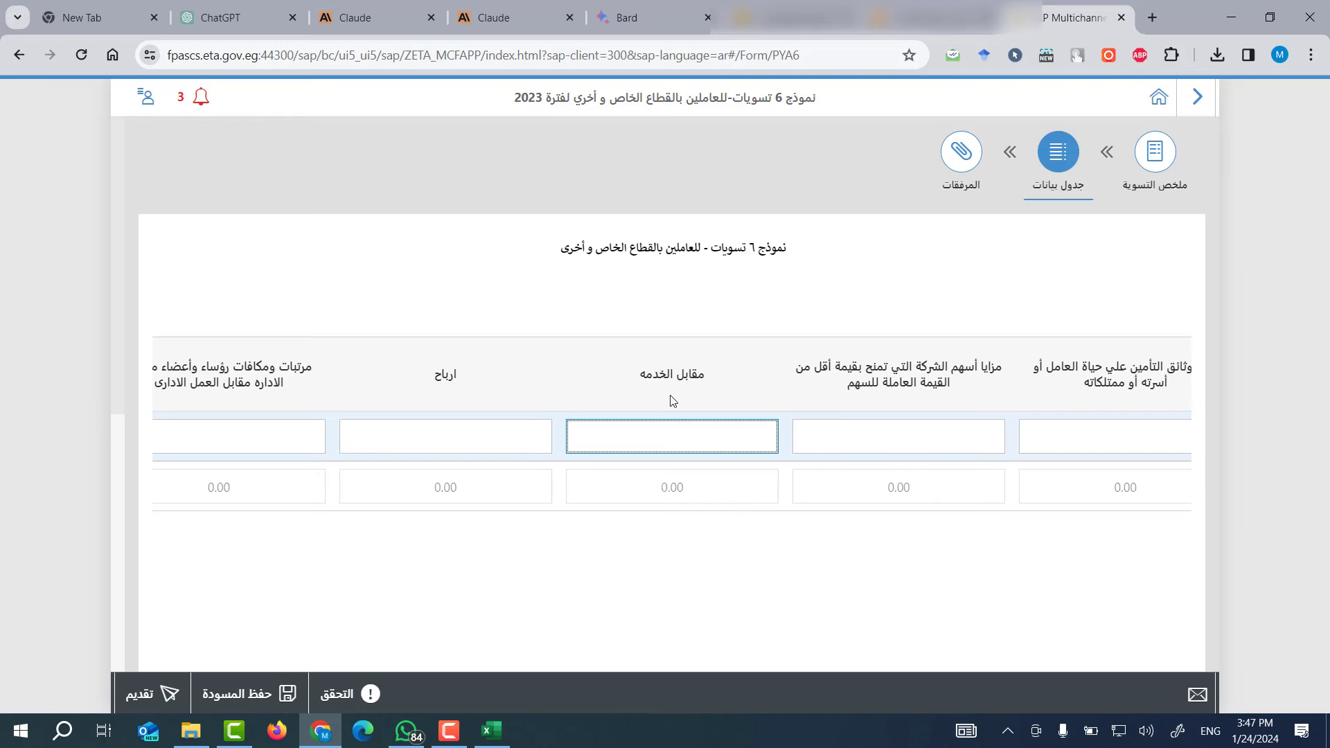
key(Tab)
key(Tab)
key(Tab)
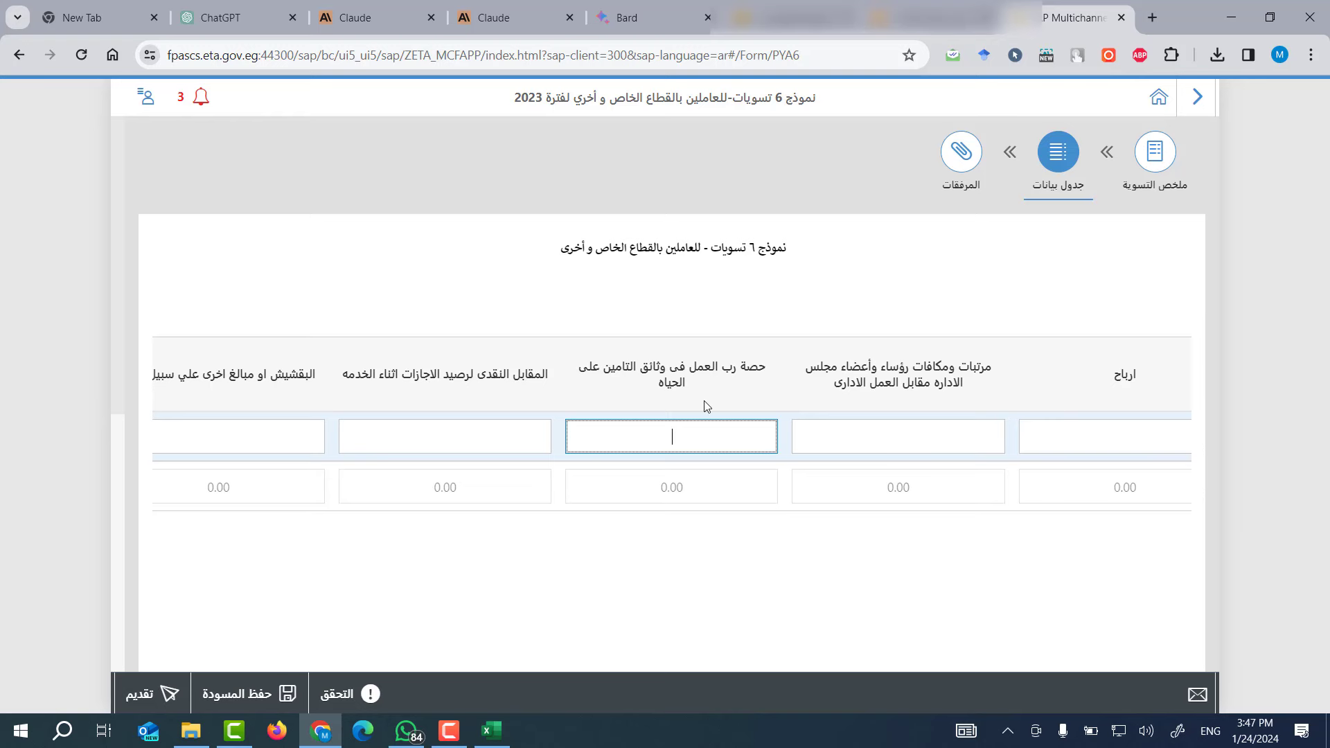
Examine the remaining entitlement columns, including tips, external payments and total entitlements, and the exemption columns up to the personal exemption.
key(Tab)
key(Tab)
key(Tab)
key(Tab)
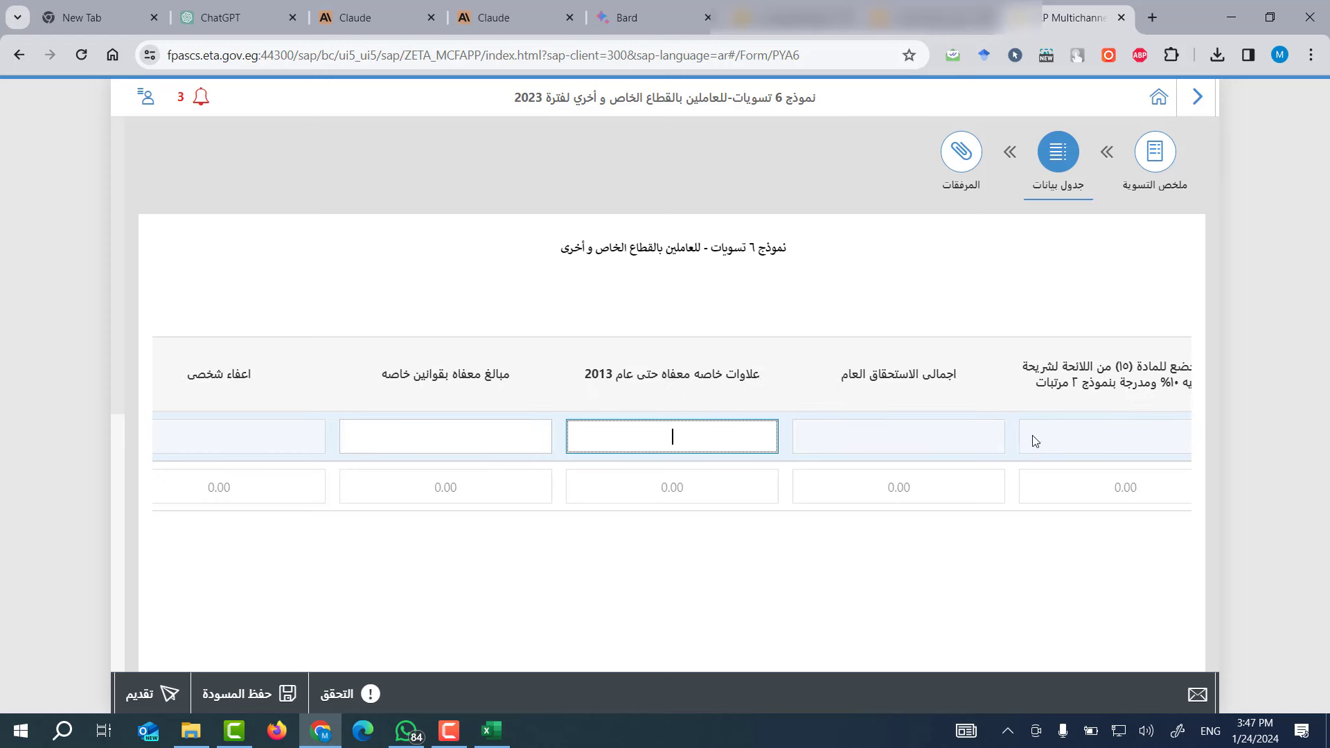
scroll(608, 595, down, 5)
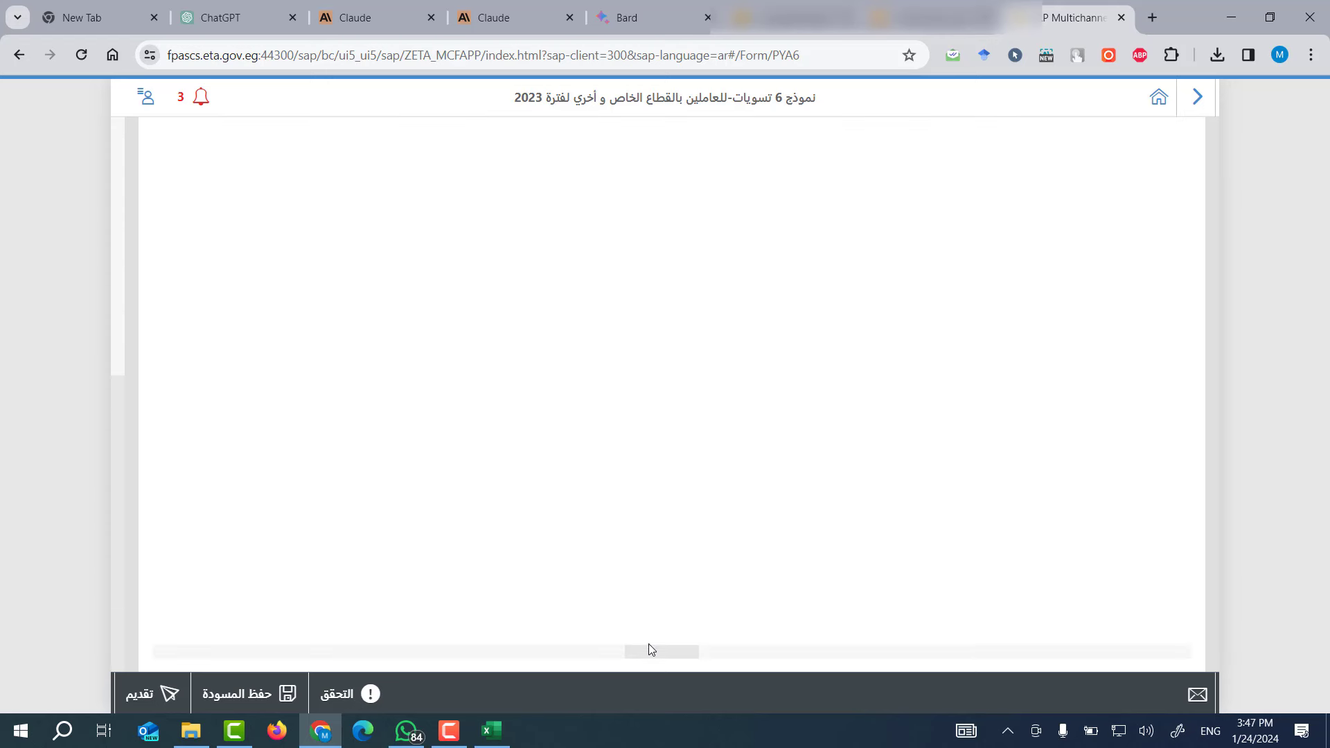
drag(651, 650, 757, 582)
scroll(757, 582, up, 5)
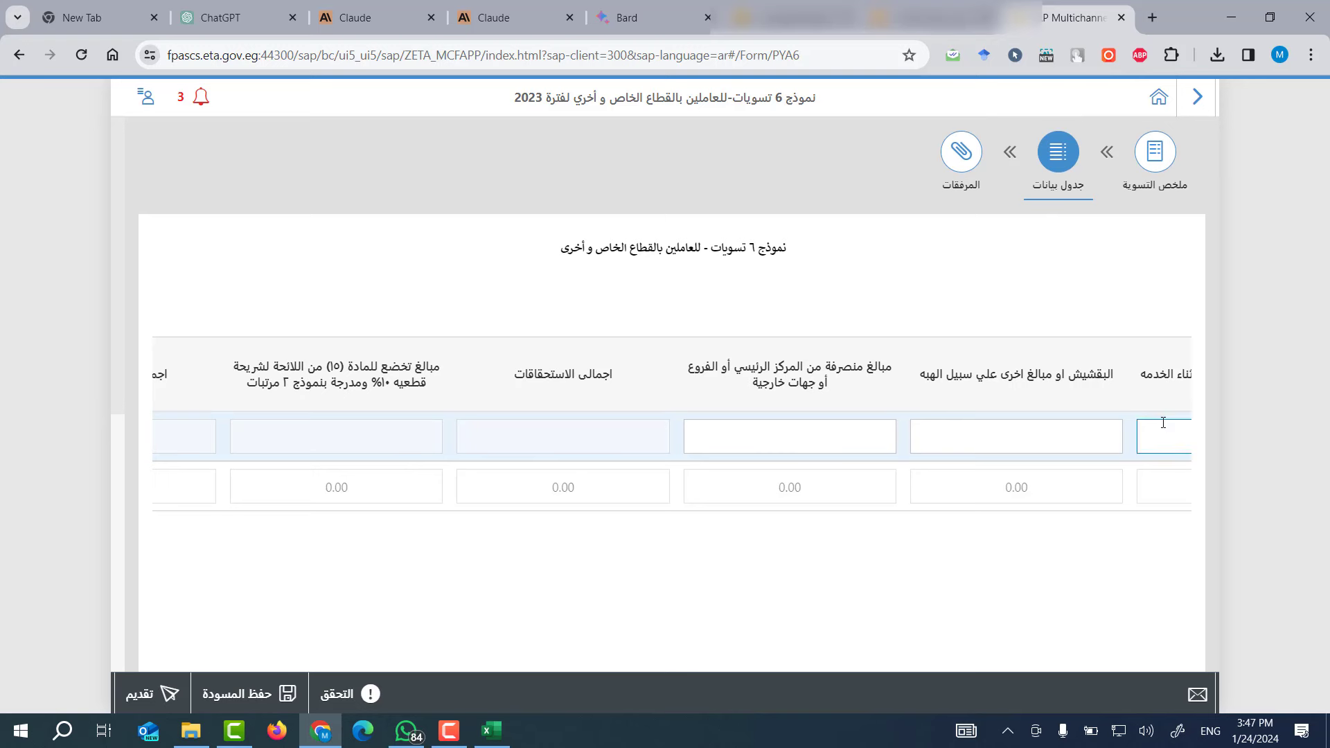
click(1060, 430)
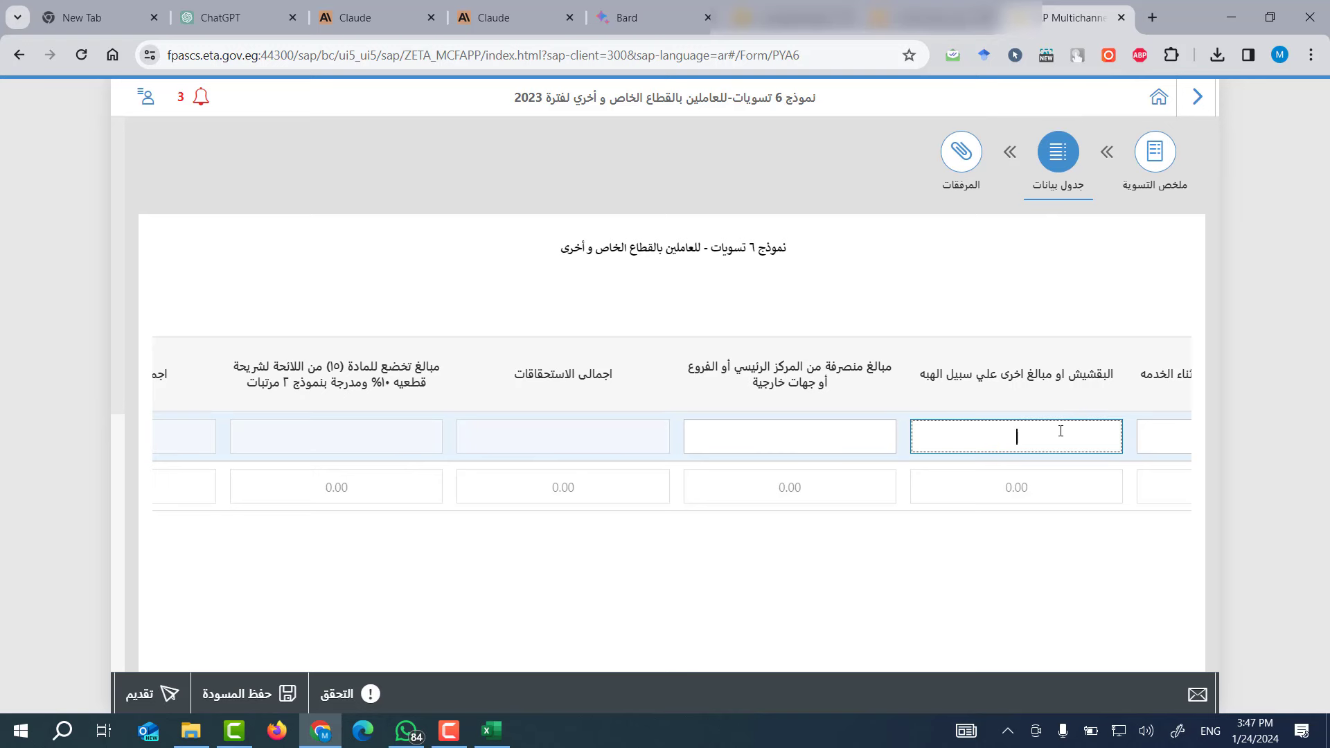
key(Tab)
key(Tab)
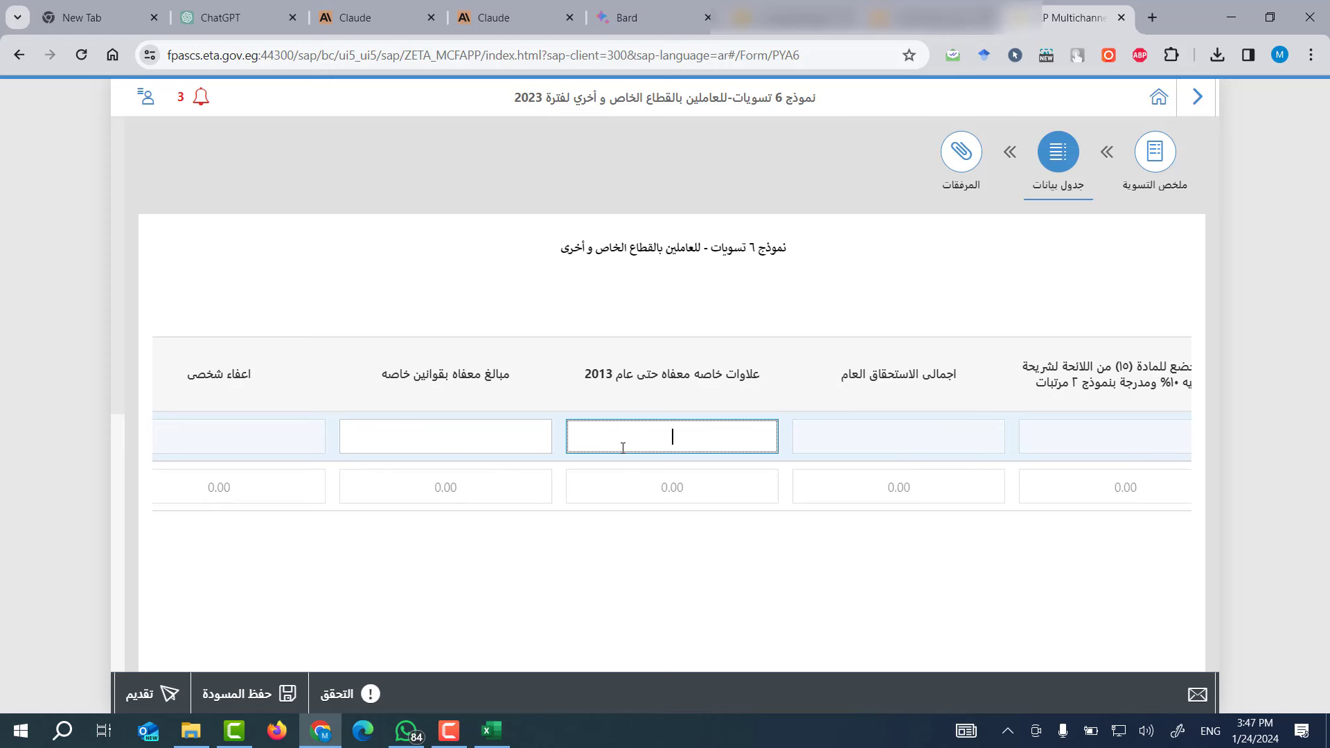
click(435, 444)
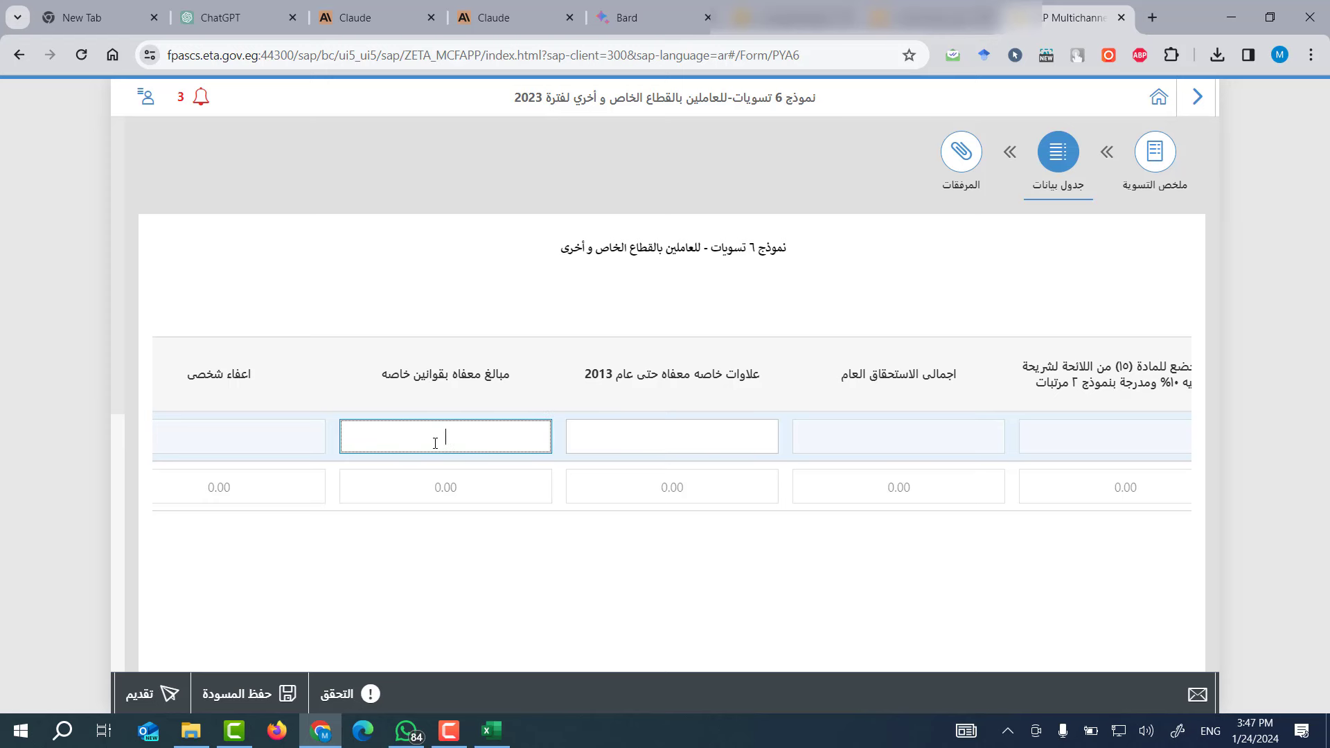
click(223, 444)
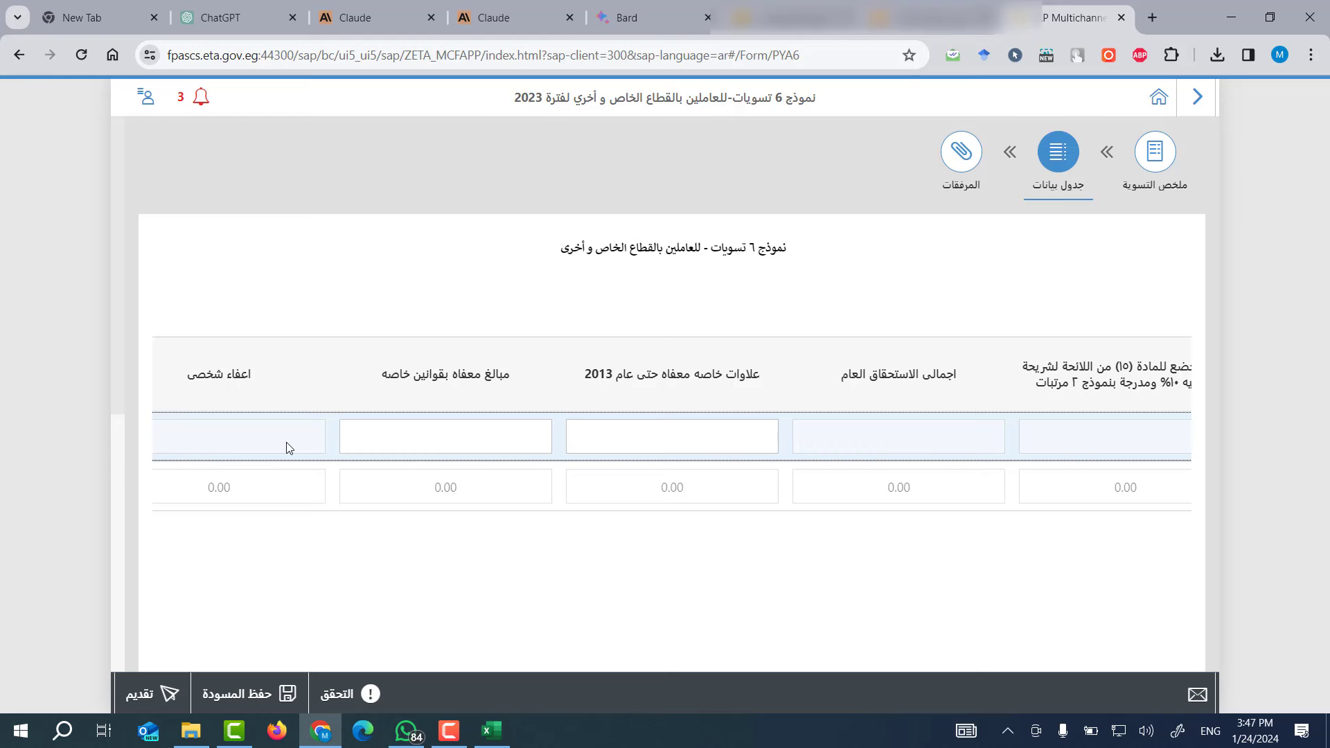
Set the employee's share of social insurance (حصة العامل فى التامينات) to 1122 in the record.
key(Tab)
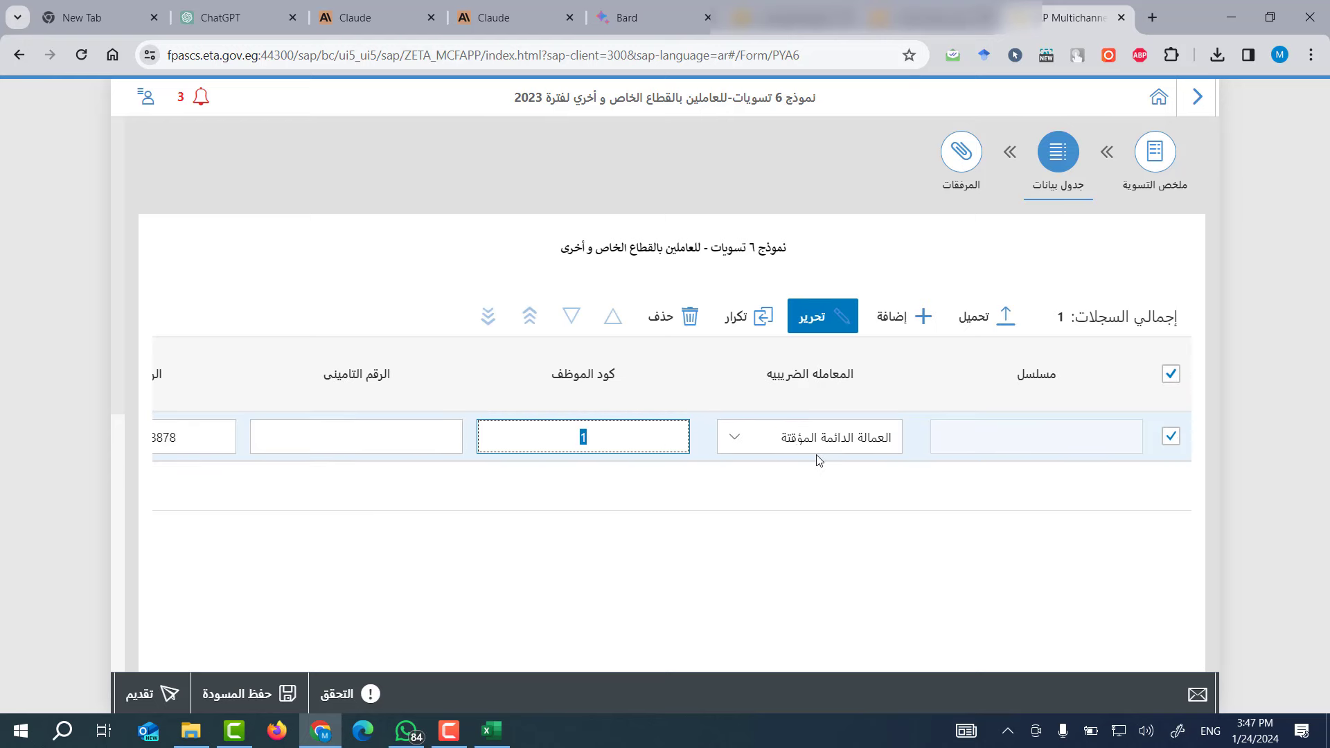
scroll(667, 588, down, 2)
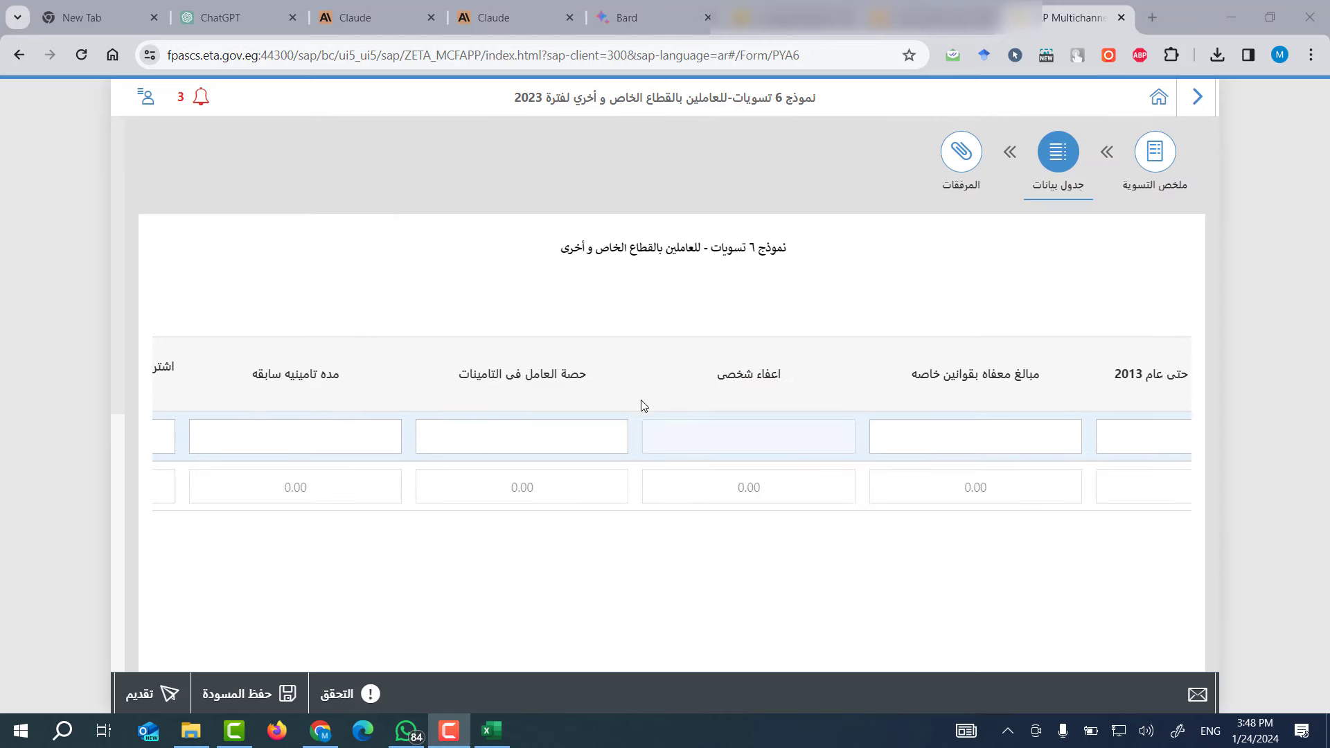
click(570, 425)
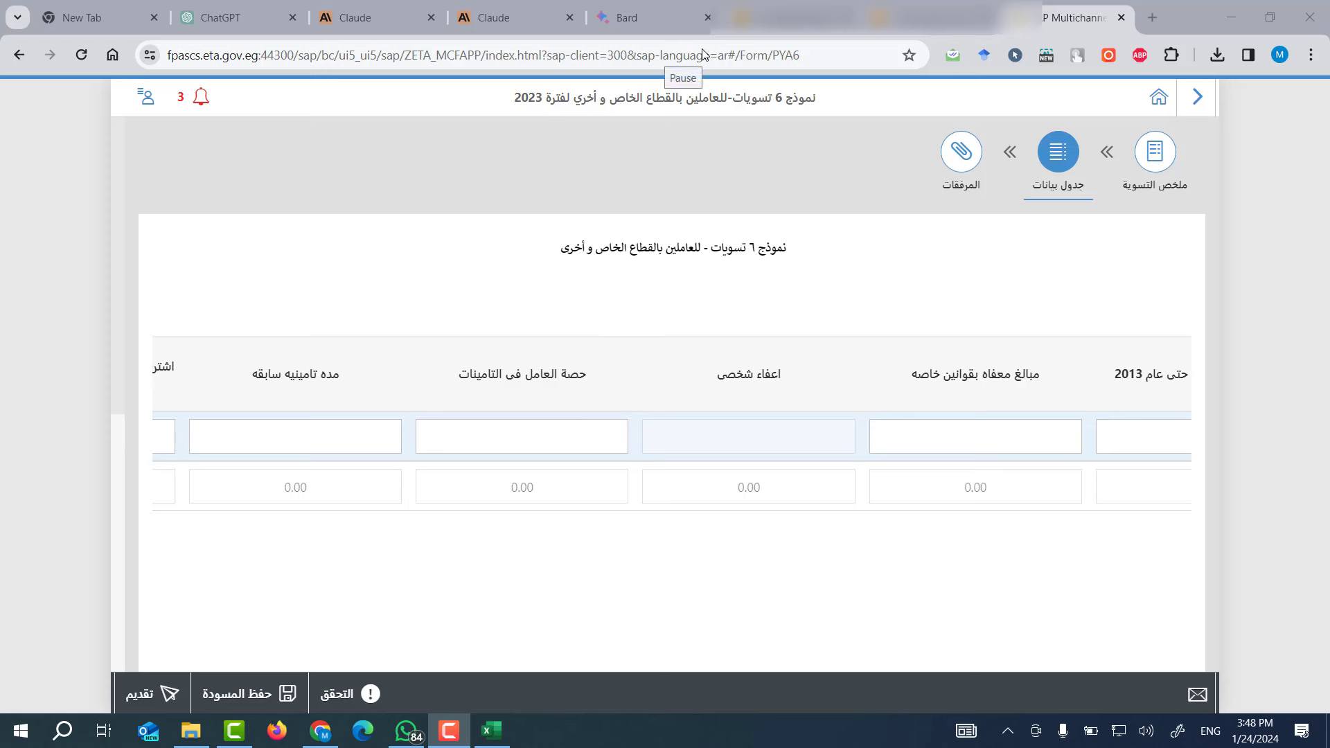
text(1122)
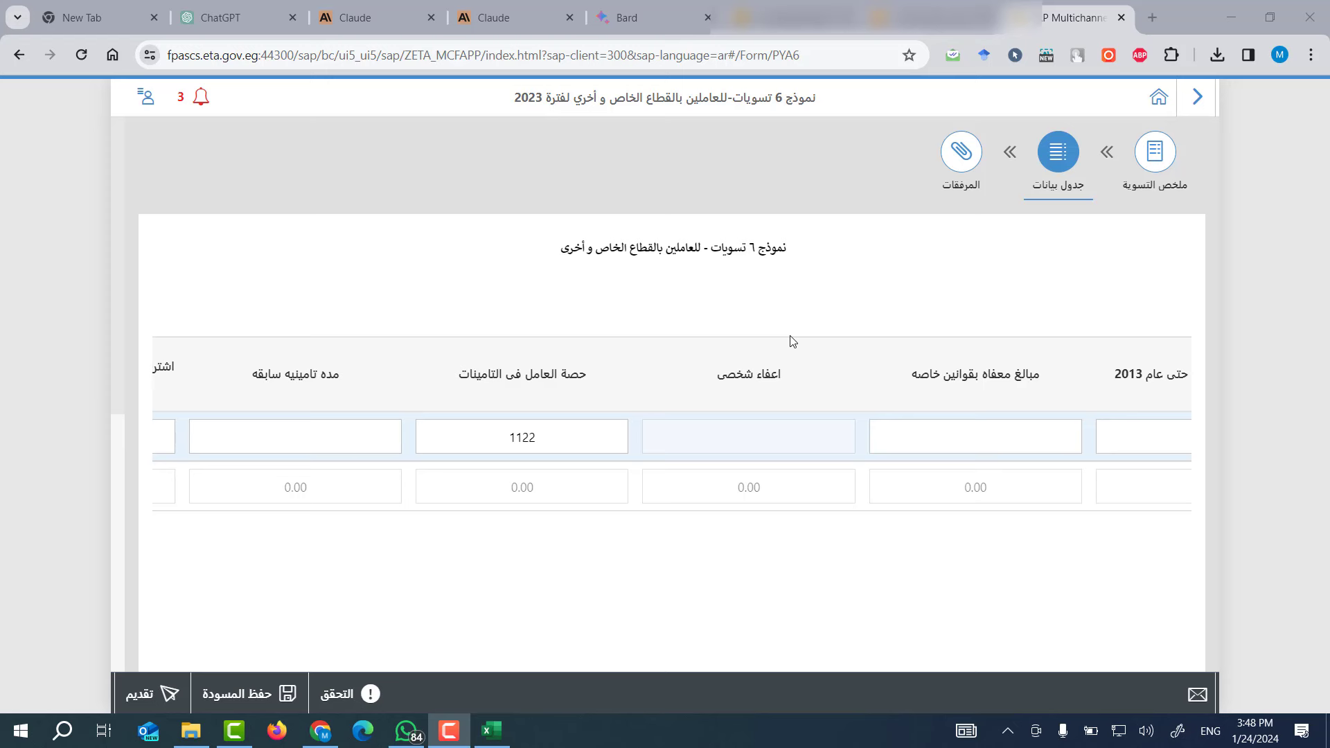
click(528, 437)
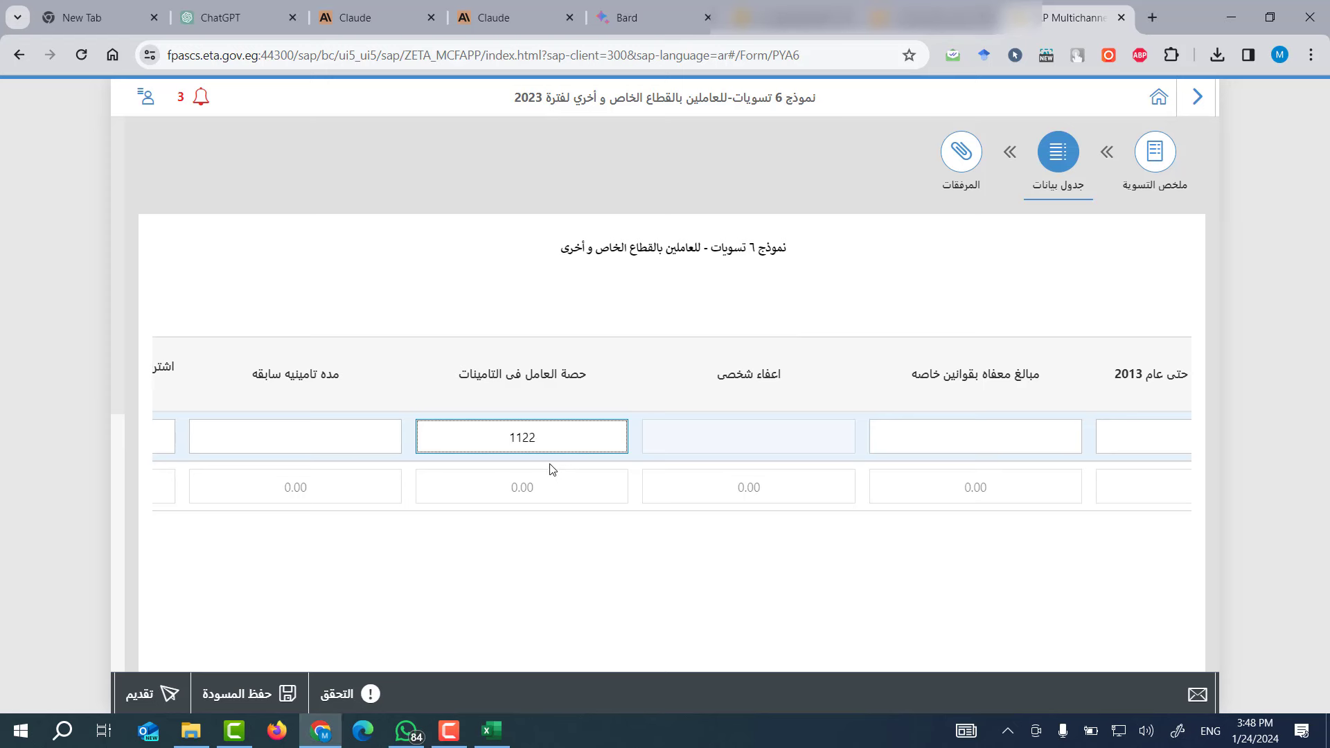
Review the record's deduction and tax columns, from the previous insurance period through fund contributions and profits to the annual tax.
key(Tab)
key(Tab)
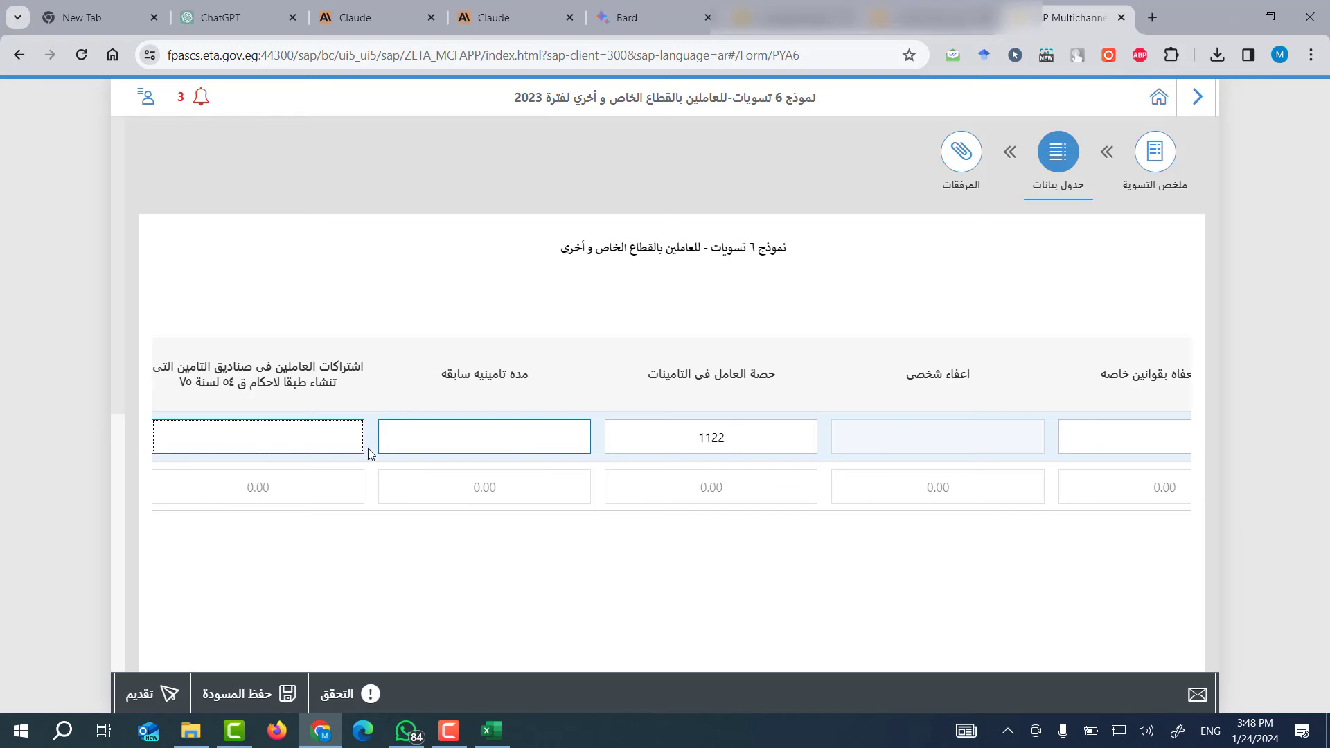
key(Tab)
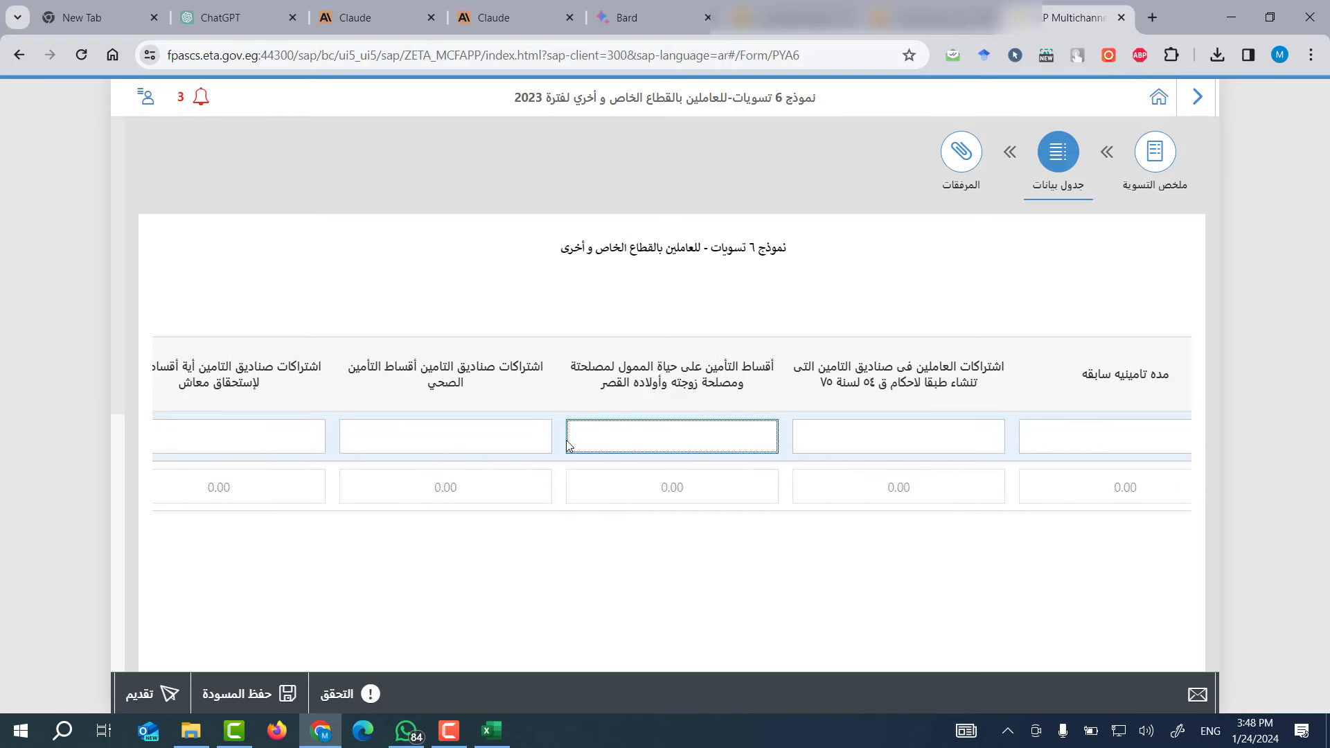
key(Tab)
key(Tab)
key(Tab)
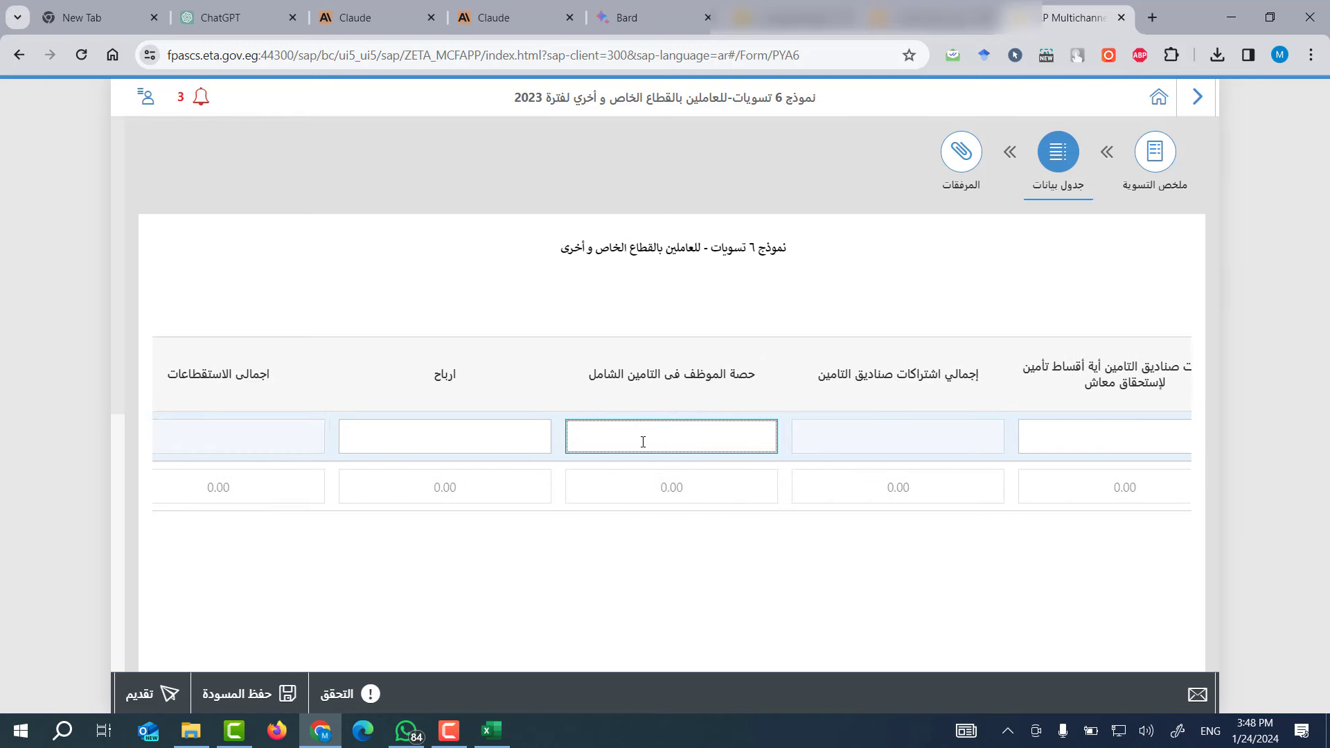
click(489, 442)
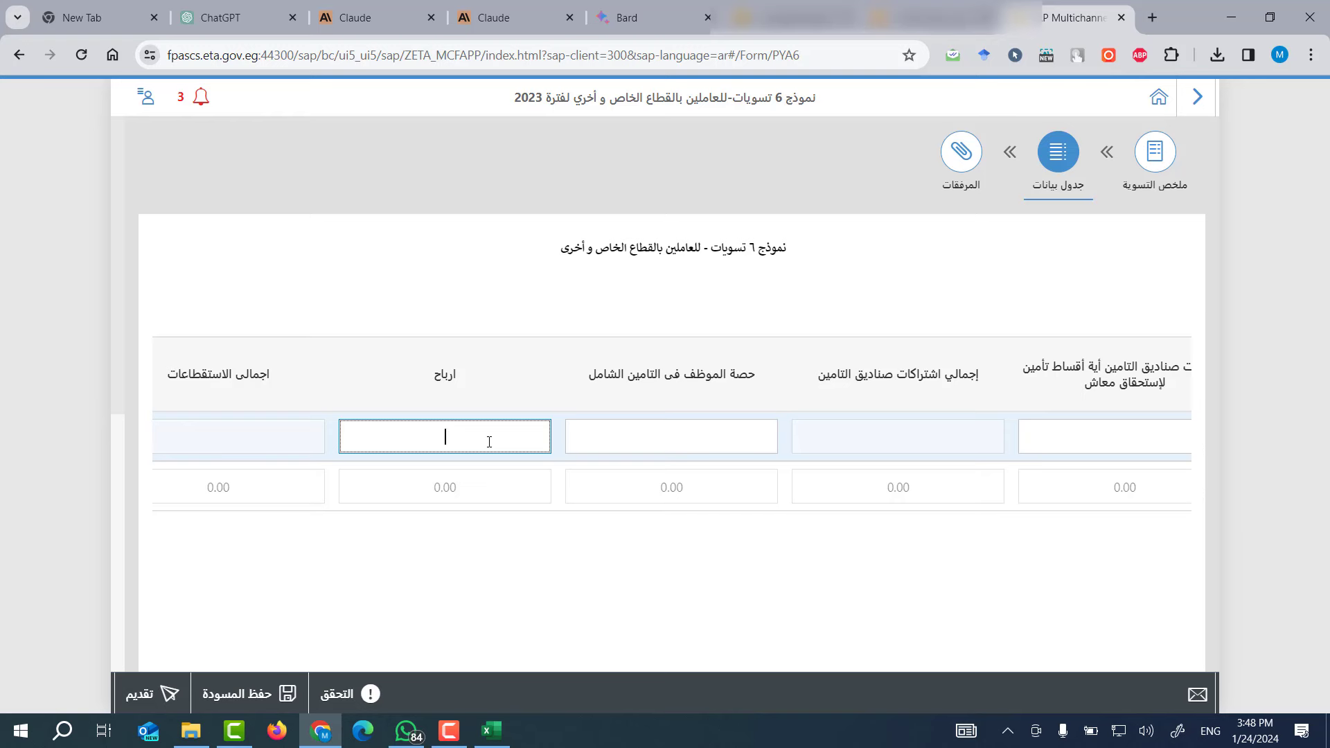
key(Tab)
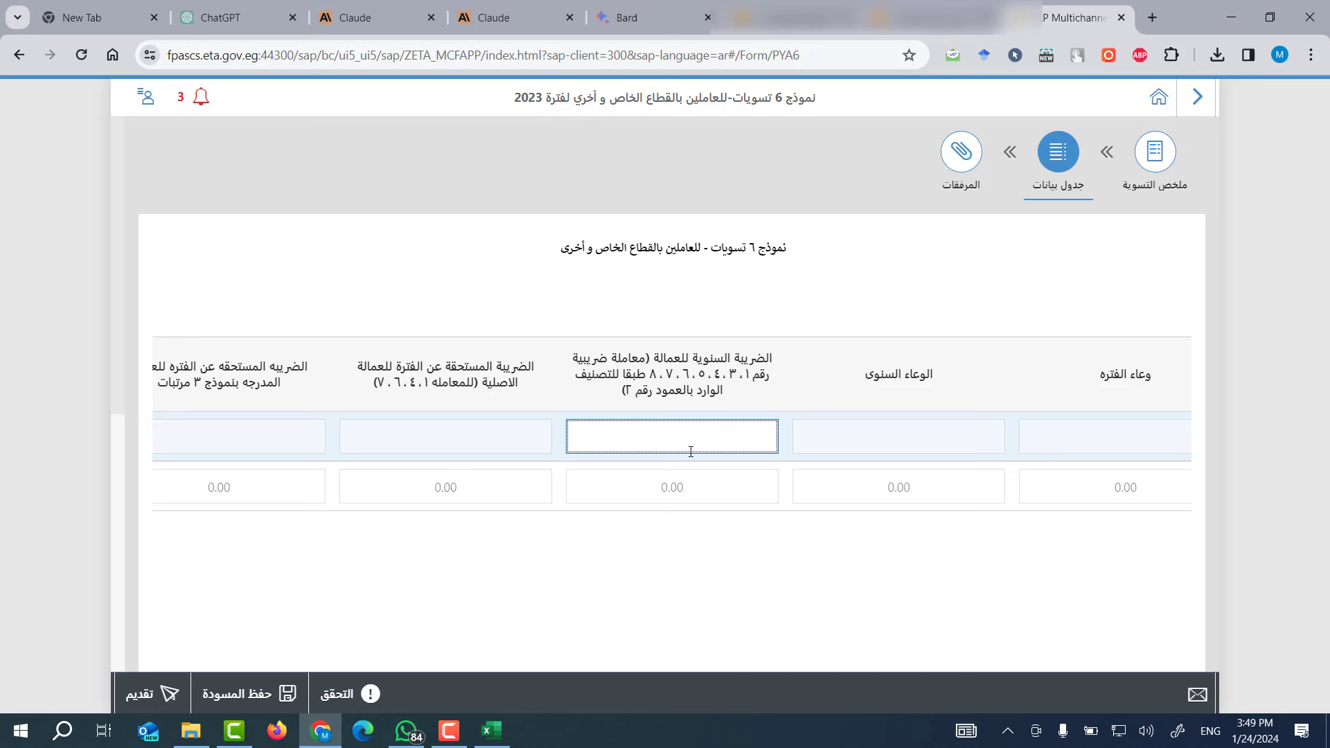
Set both the tax withheld (الضريبه المستقطعه عن الفتره) and the tax paid (الضريبه المسدده عن الفتره) for the period to 76.
key(Tab)
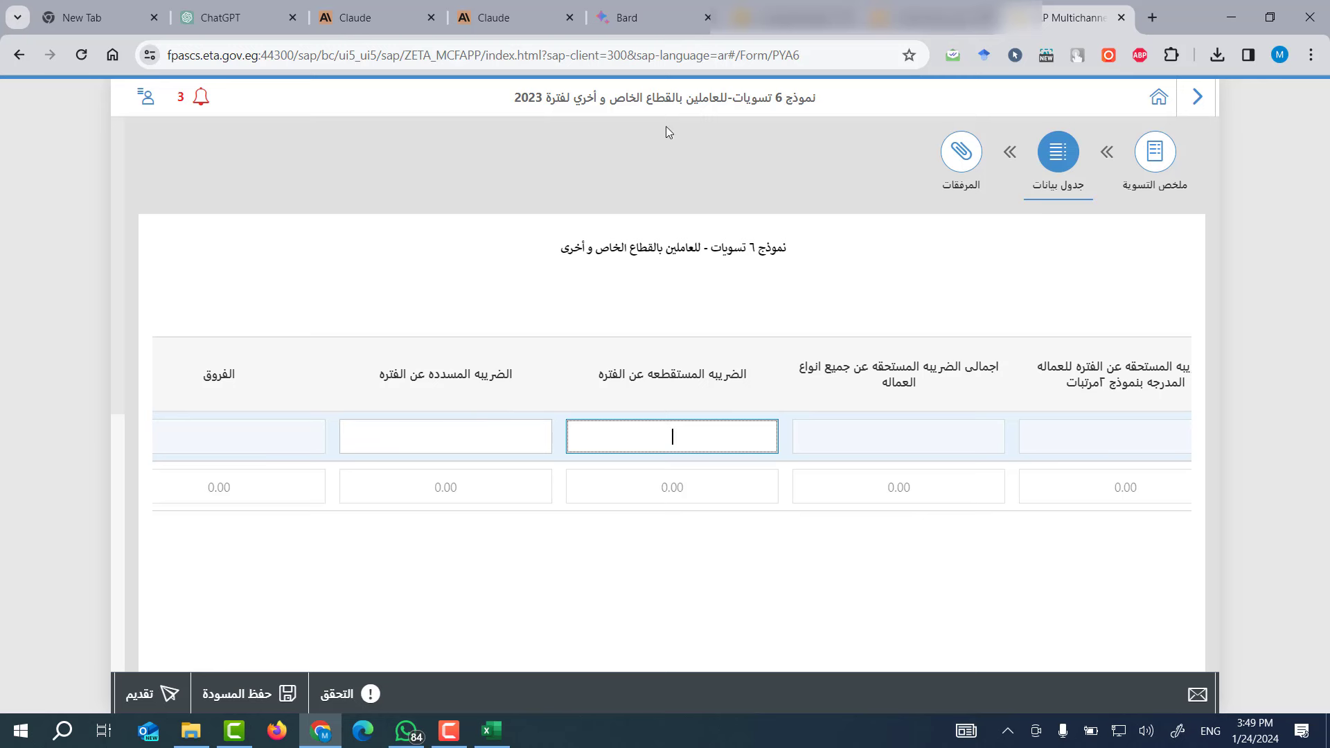
text(76)
click(685, 438)
key(Tab)
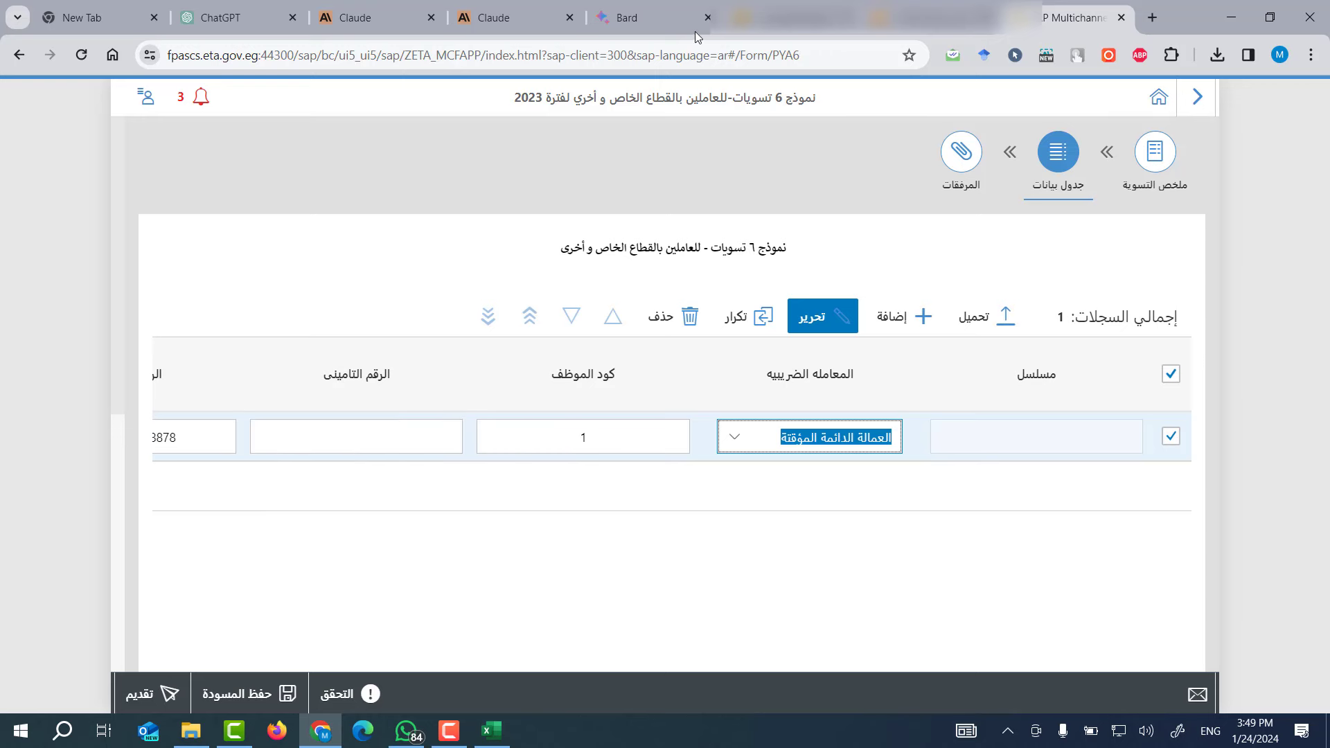
key(shift+Tab)
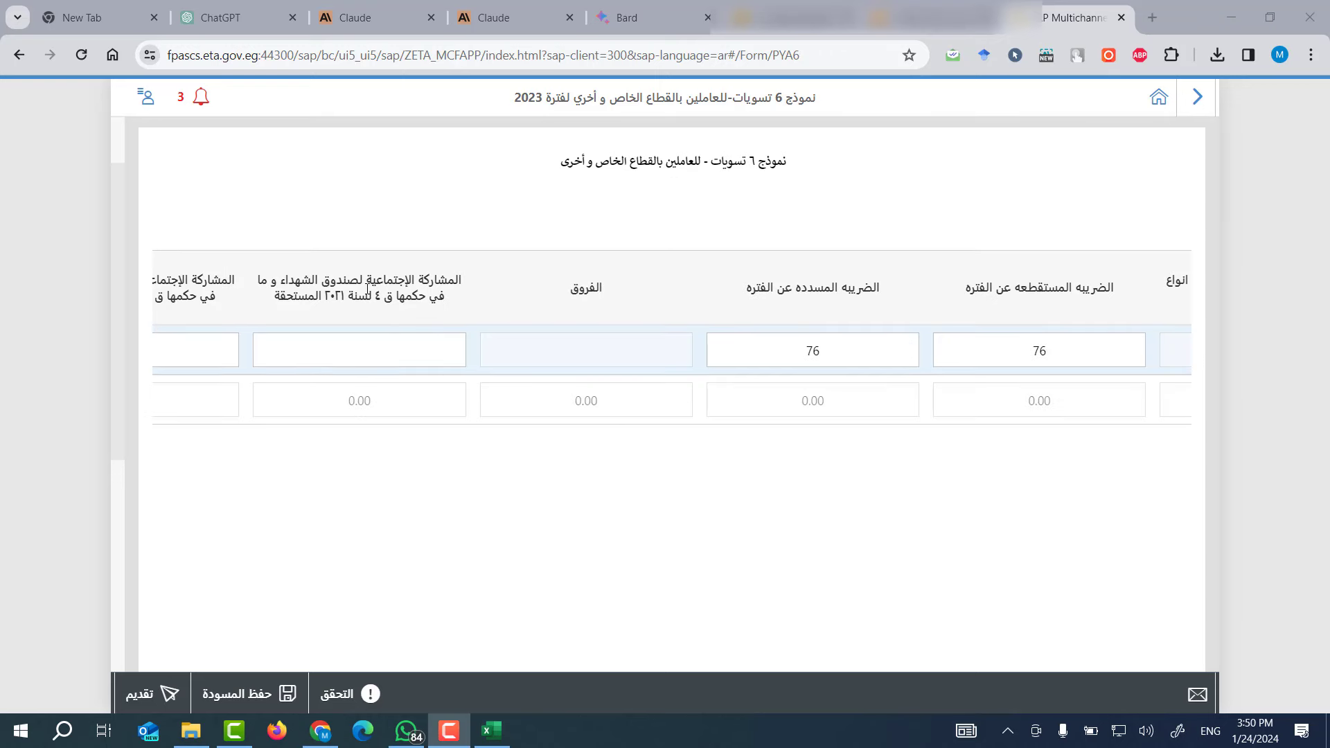
Set the Martyrs' Fund social contribution due (المستحقة) and paid (المسددة) to 6 each.
click(361, 351)
click(365, 343)
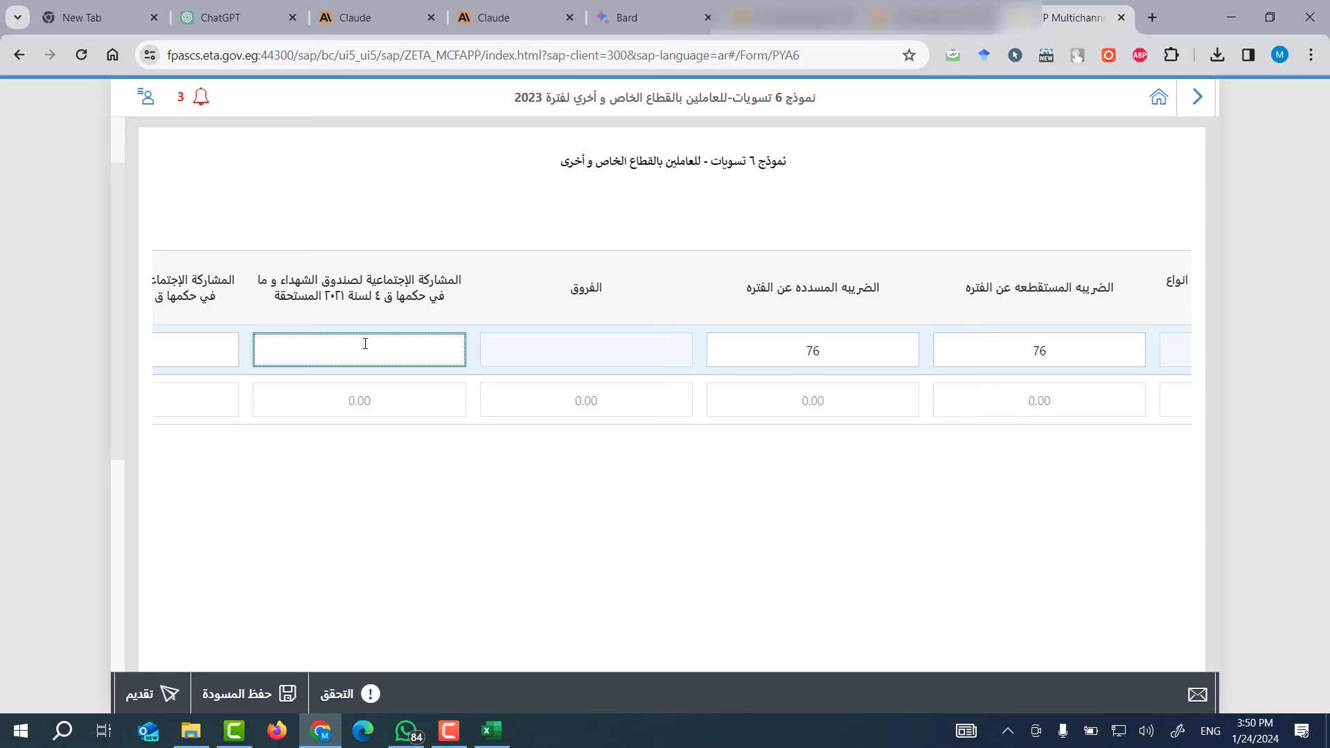
text(6)
click(184, 355)
text(6)
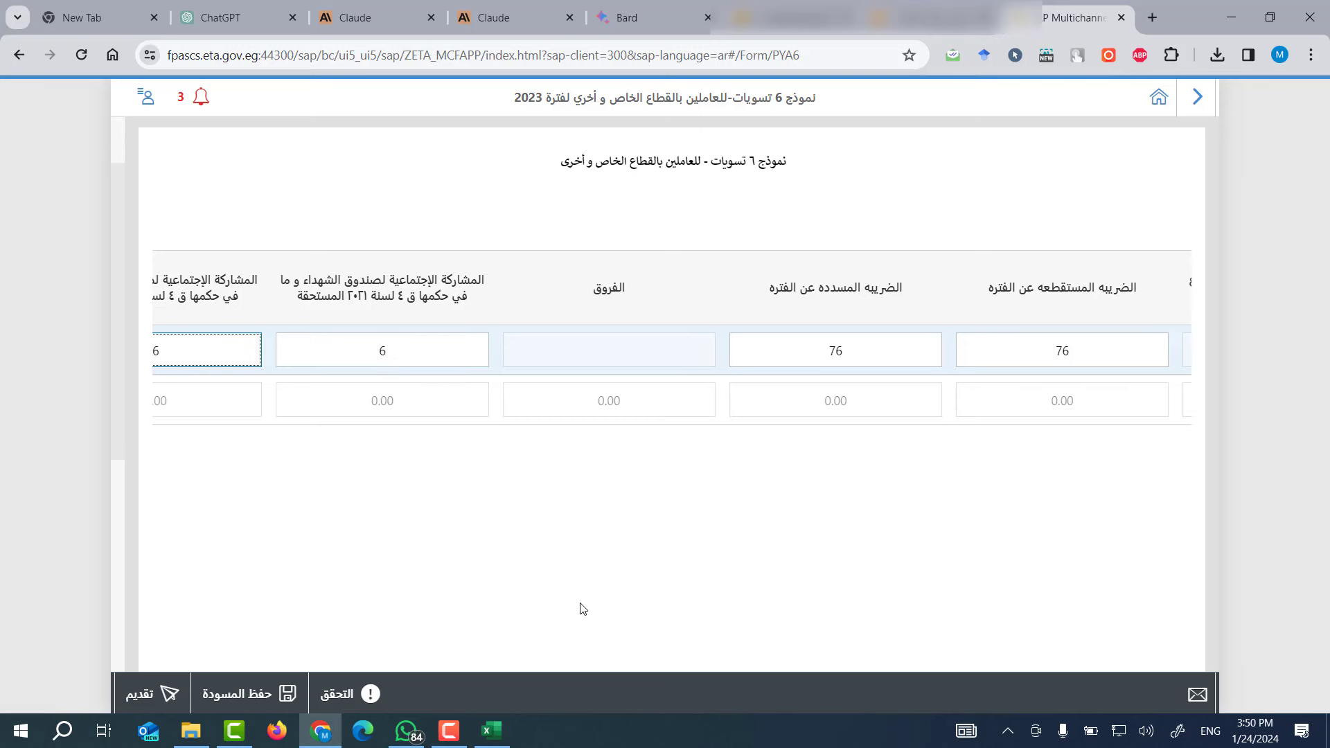
Set the record's insurance wage (الاجر التامينى) to 1700, leaving the entity name blank.
scroll(570, 564, down, 5)
drag(322, 646, 264, 648)
scroll(646, 533, up, 5)
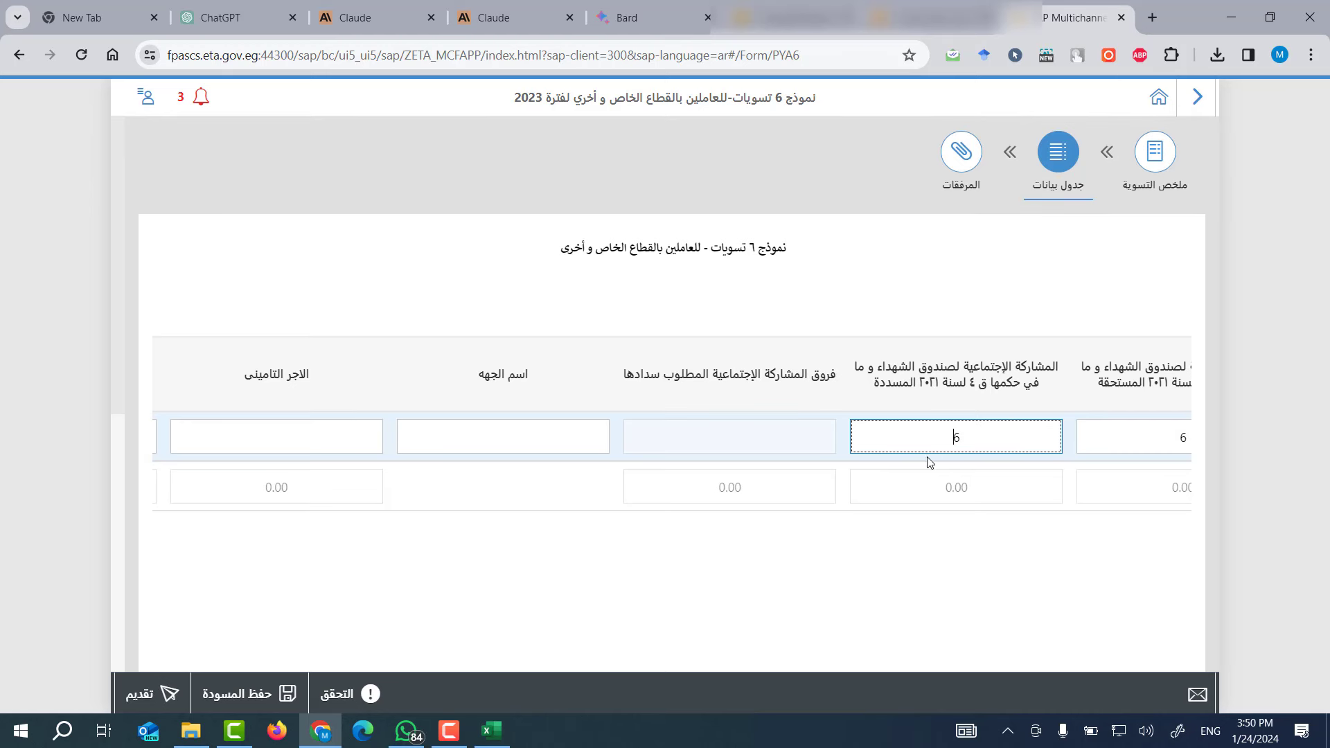
click(521, 444)
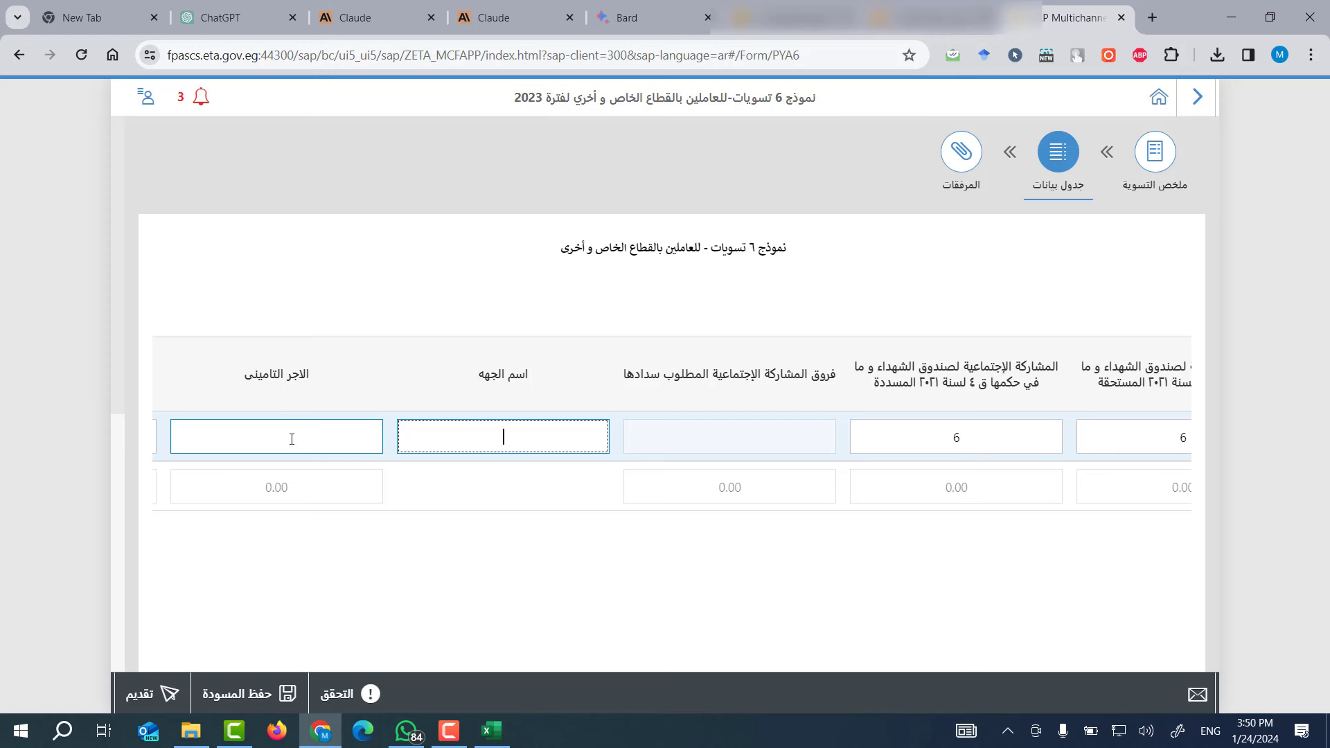
click(369, 451)
text(1700)
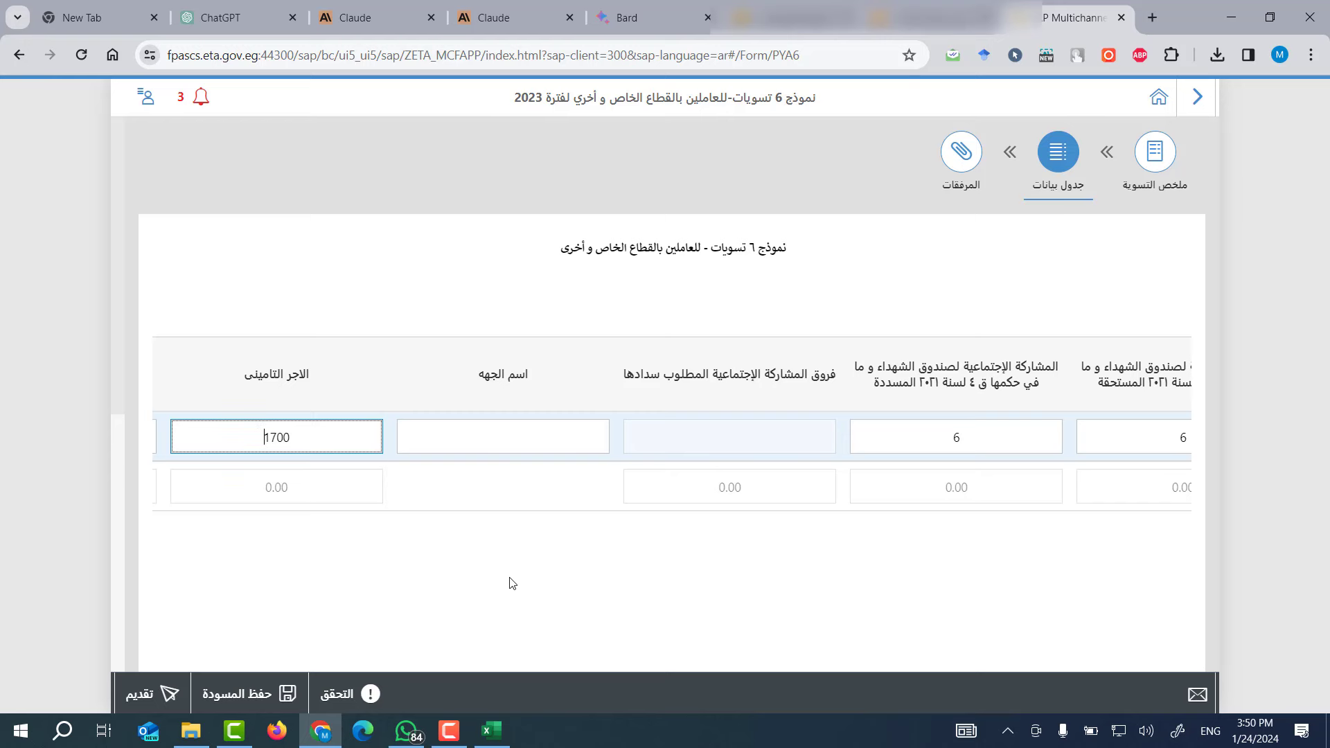
Set the insurance status (الحاله التامينيه) to مؤمن عليه, leaving the comprehensive wage and insurance period blank.
scroll(512, 587, down, 5)
scroll(512, 587, down, 2)
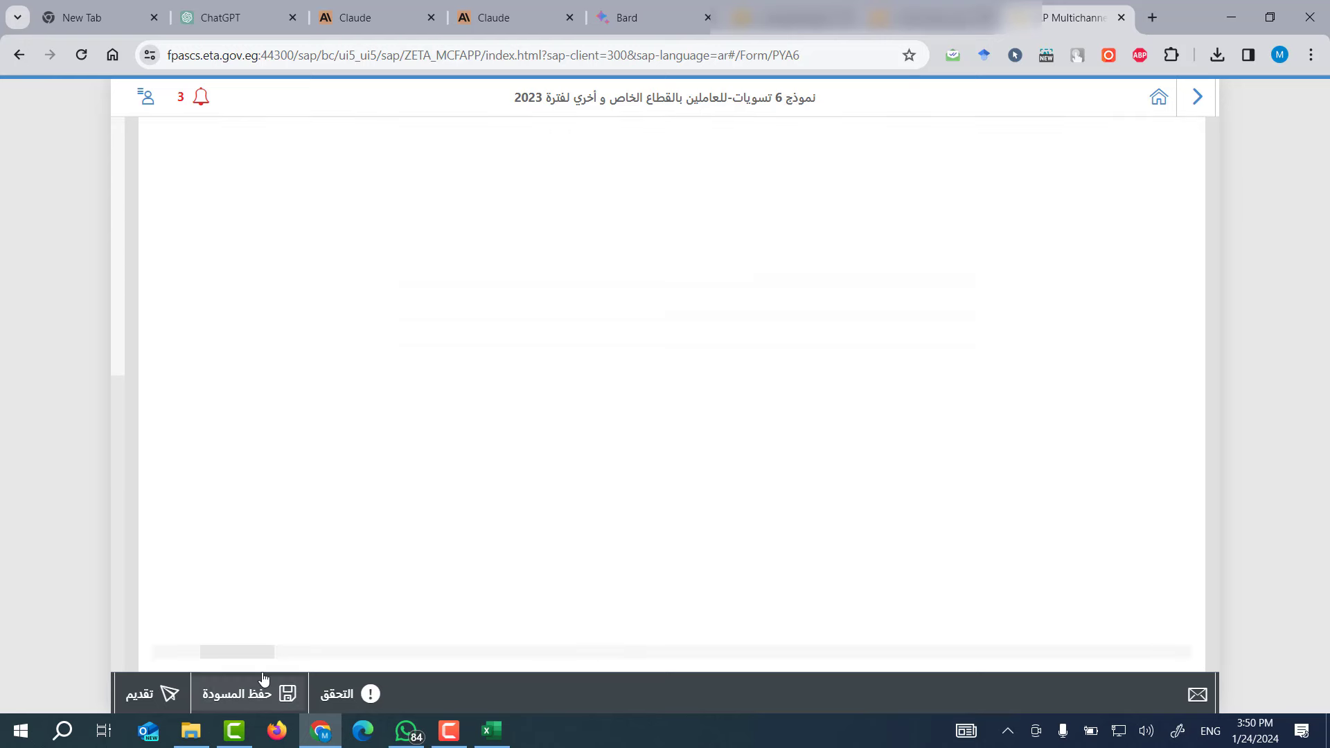
scroll(475, 555, up, 6)
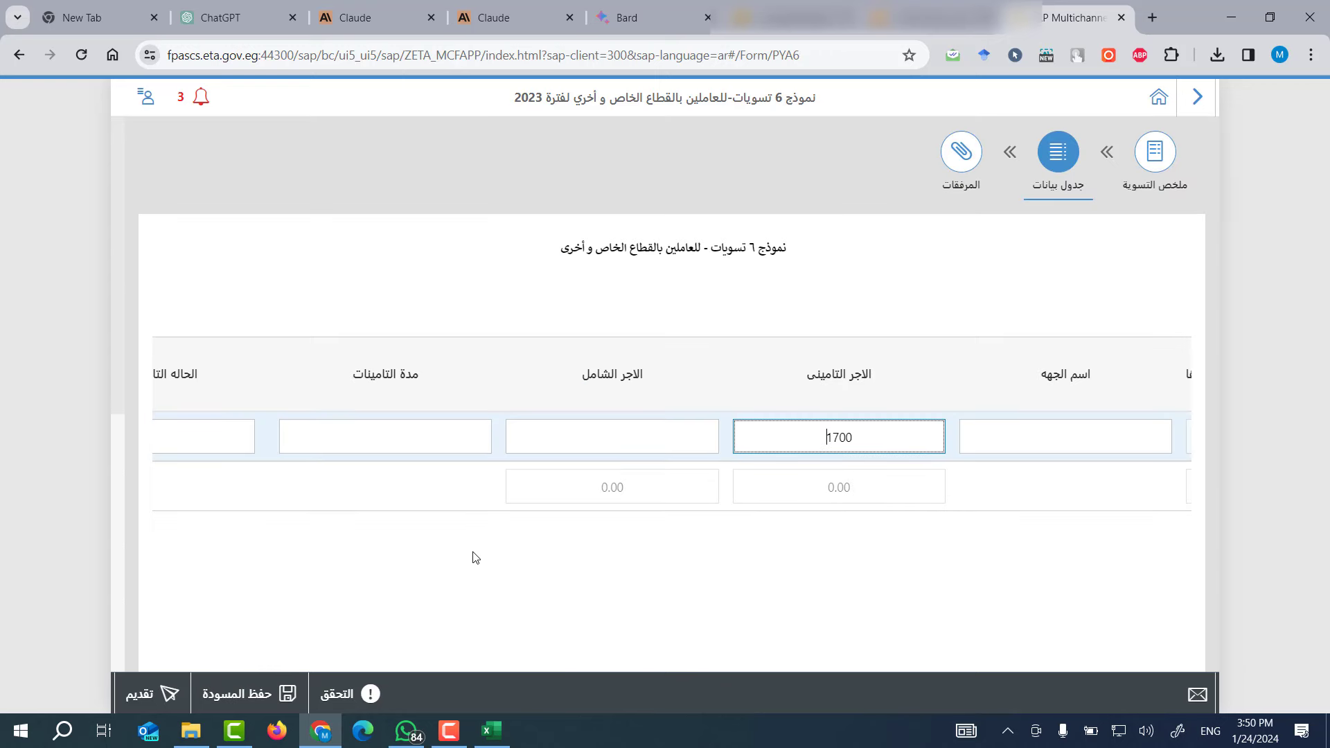
click(597, 442)
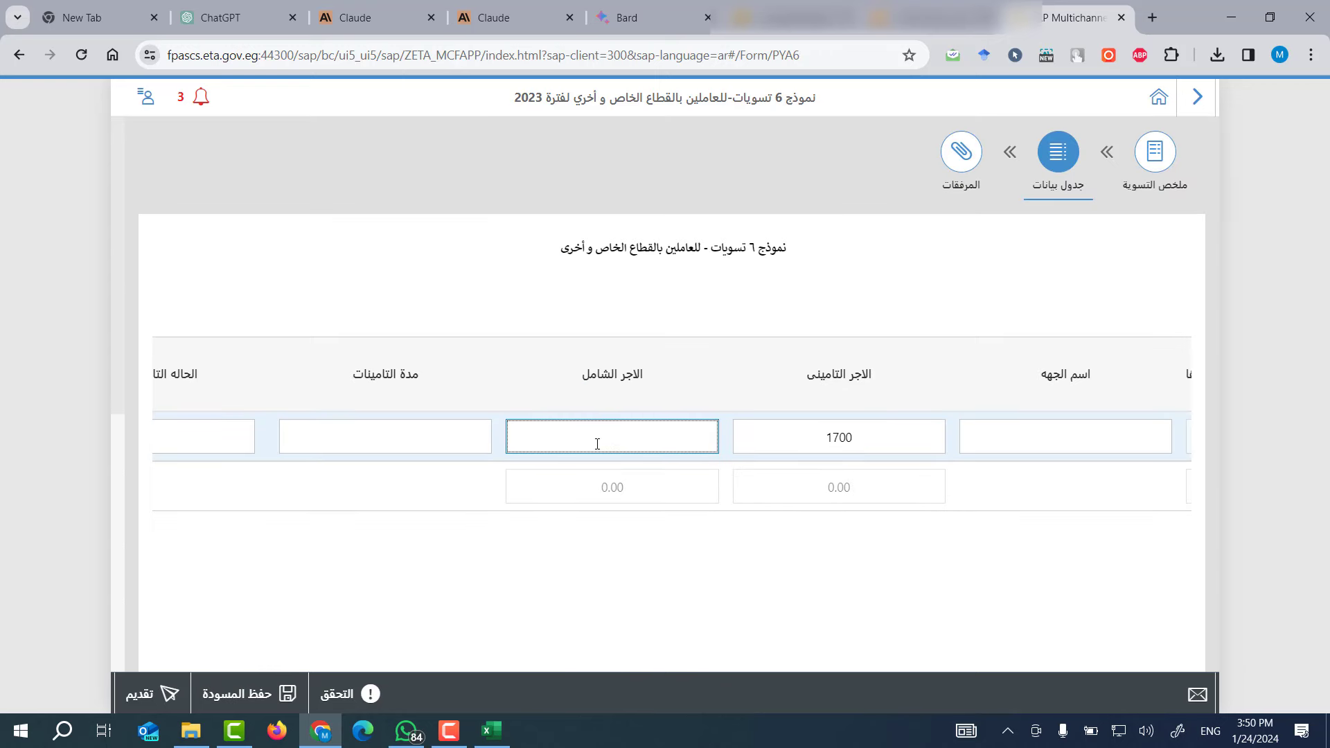
click(362, 433)
click(163, 435)
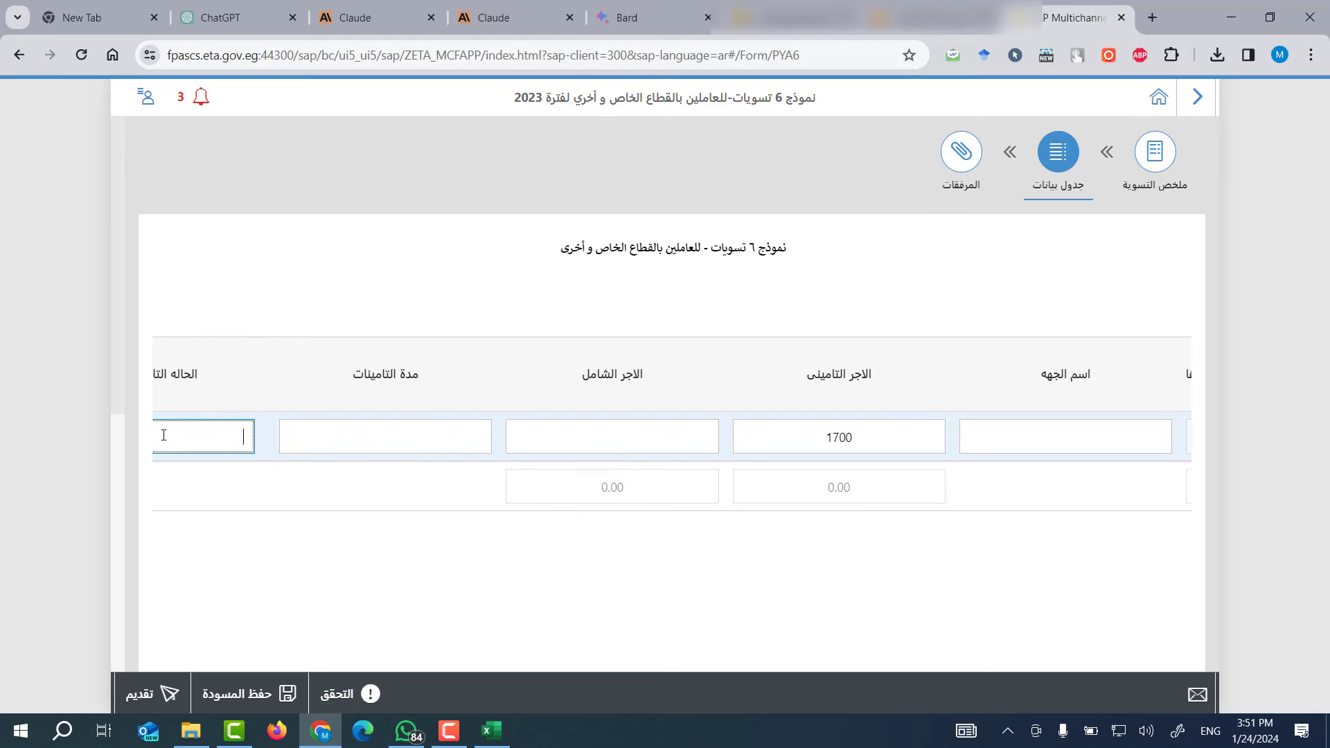
scroll(730, 609, down, 5)
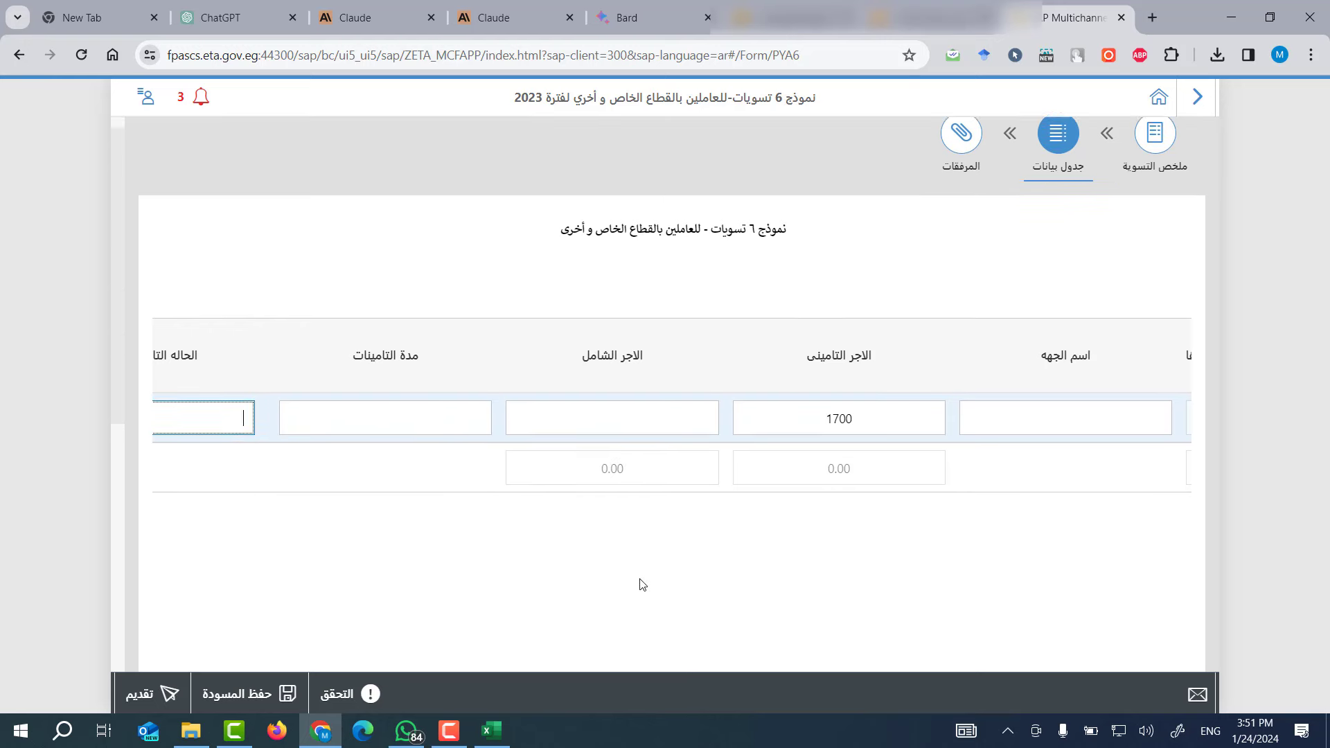
scroll(481, 499, up, 5)
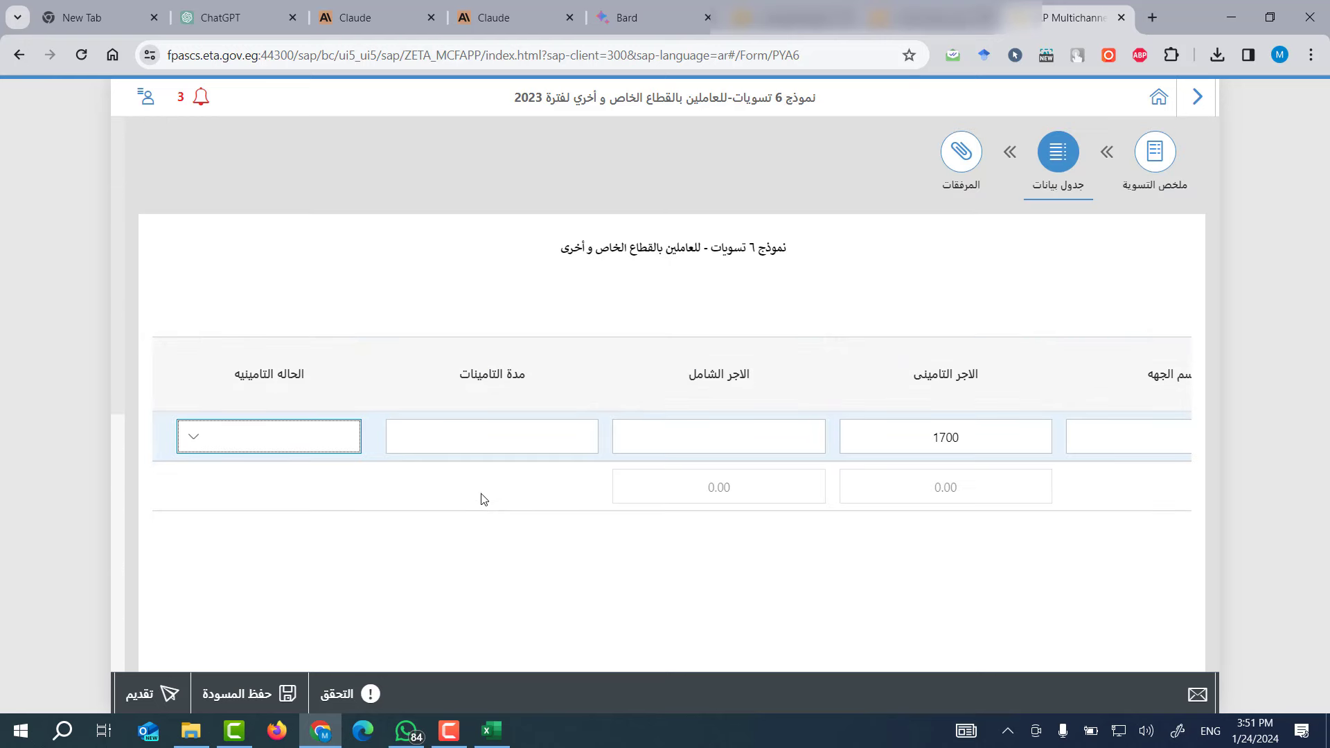
click(193, 436)
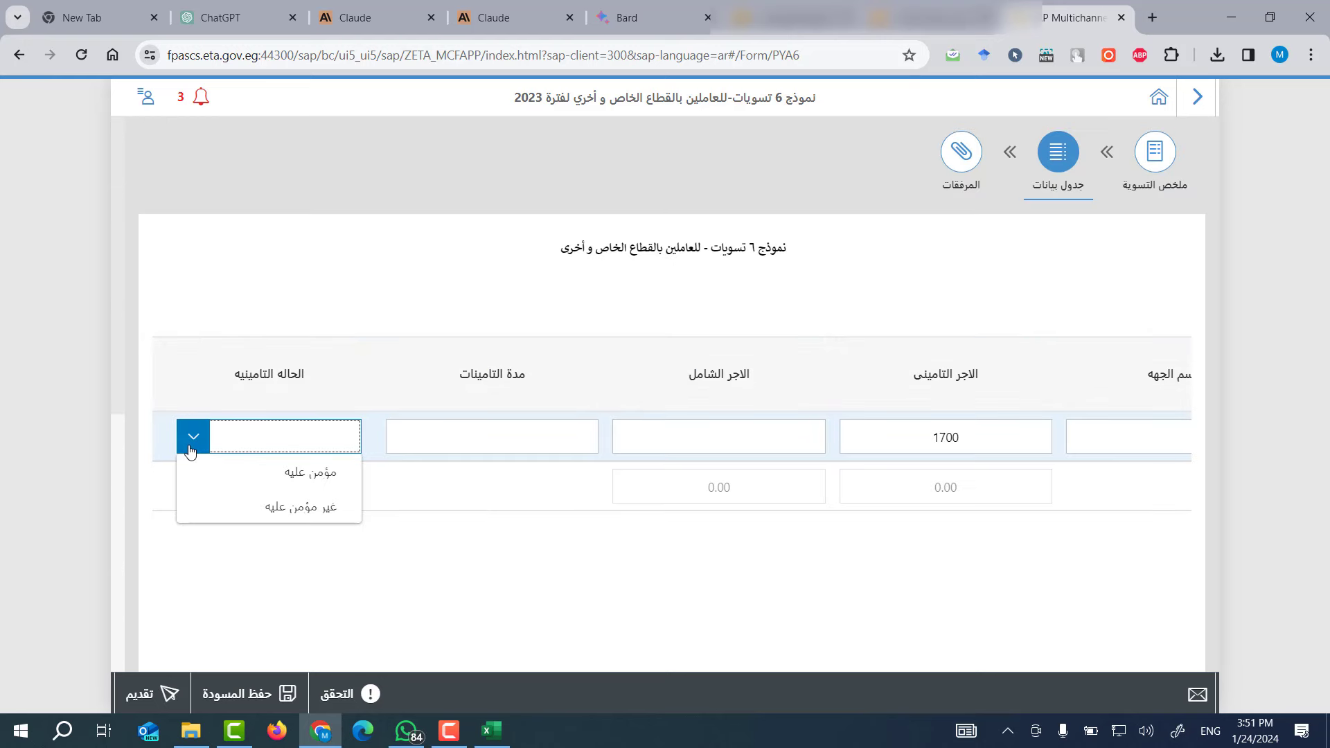
click(229, 473)
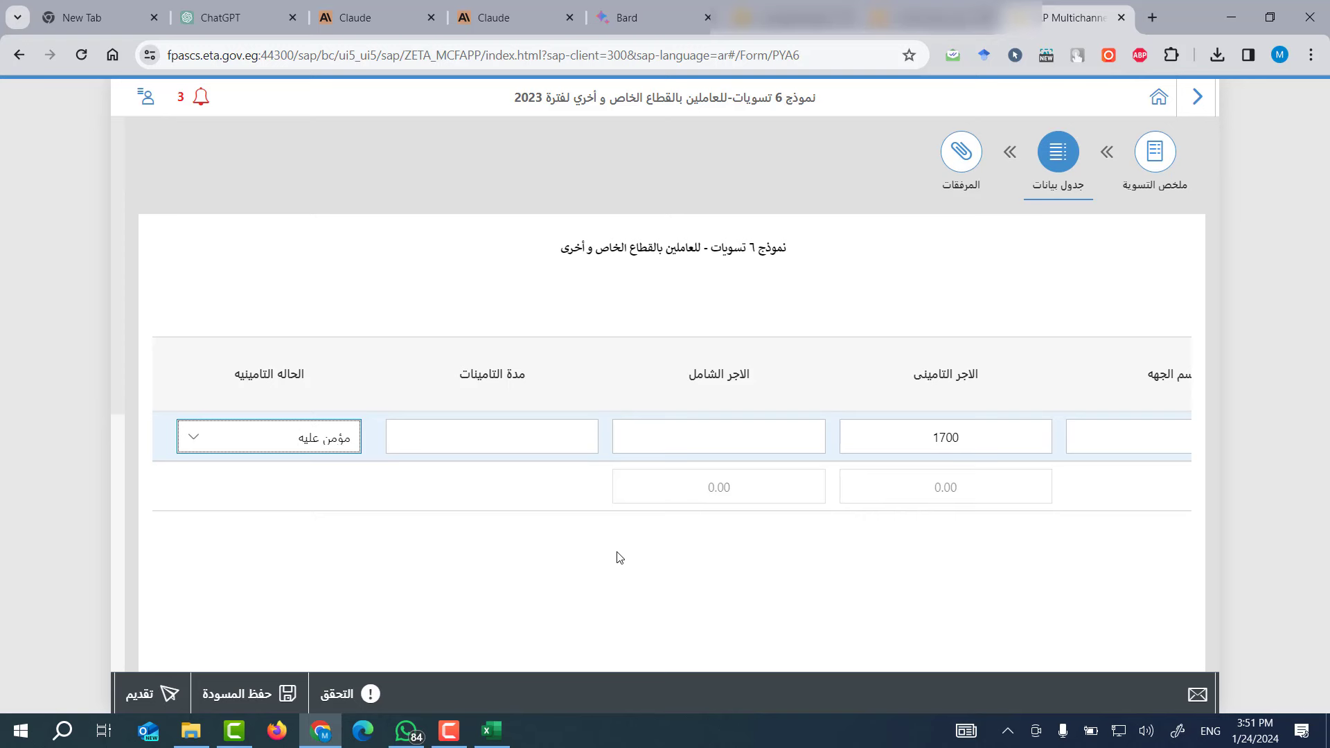
Validate the form and view its validation messages, and save the settlement as a draft.
click(353, 696)
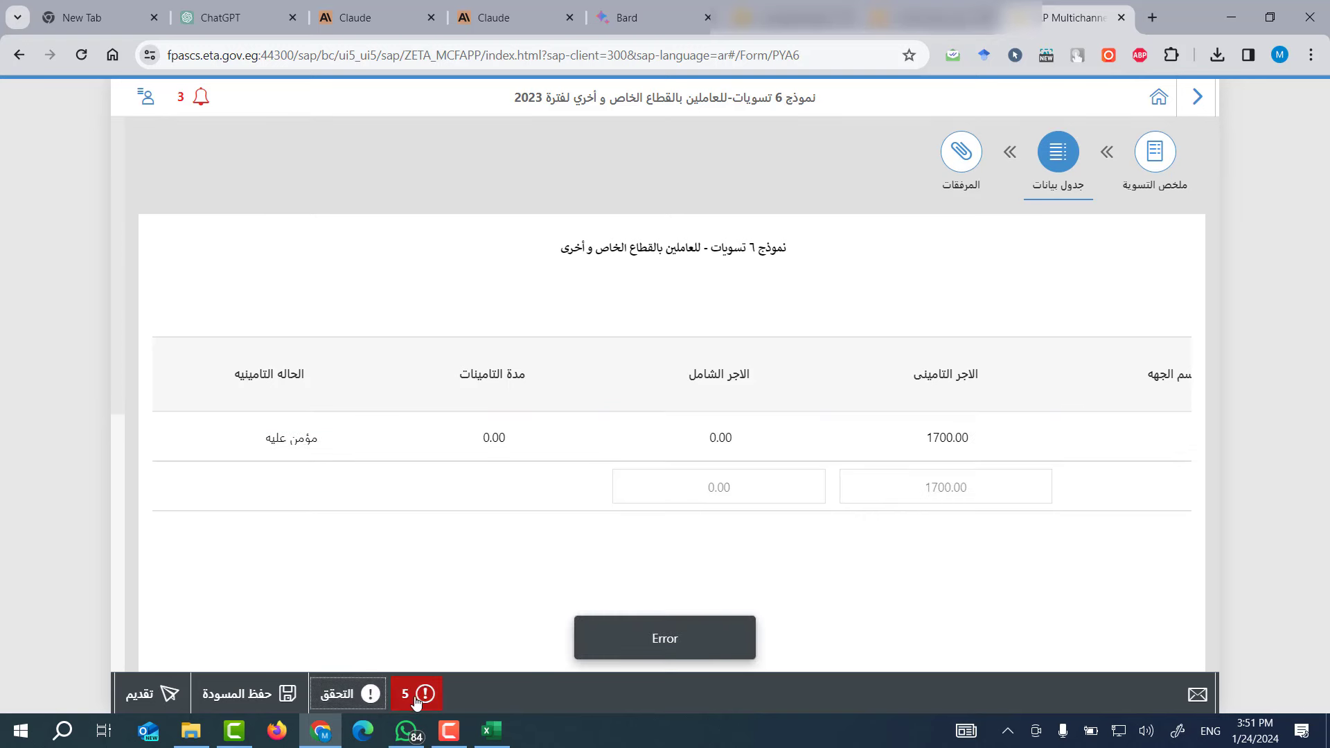
click(424, 695)
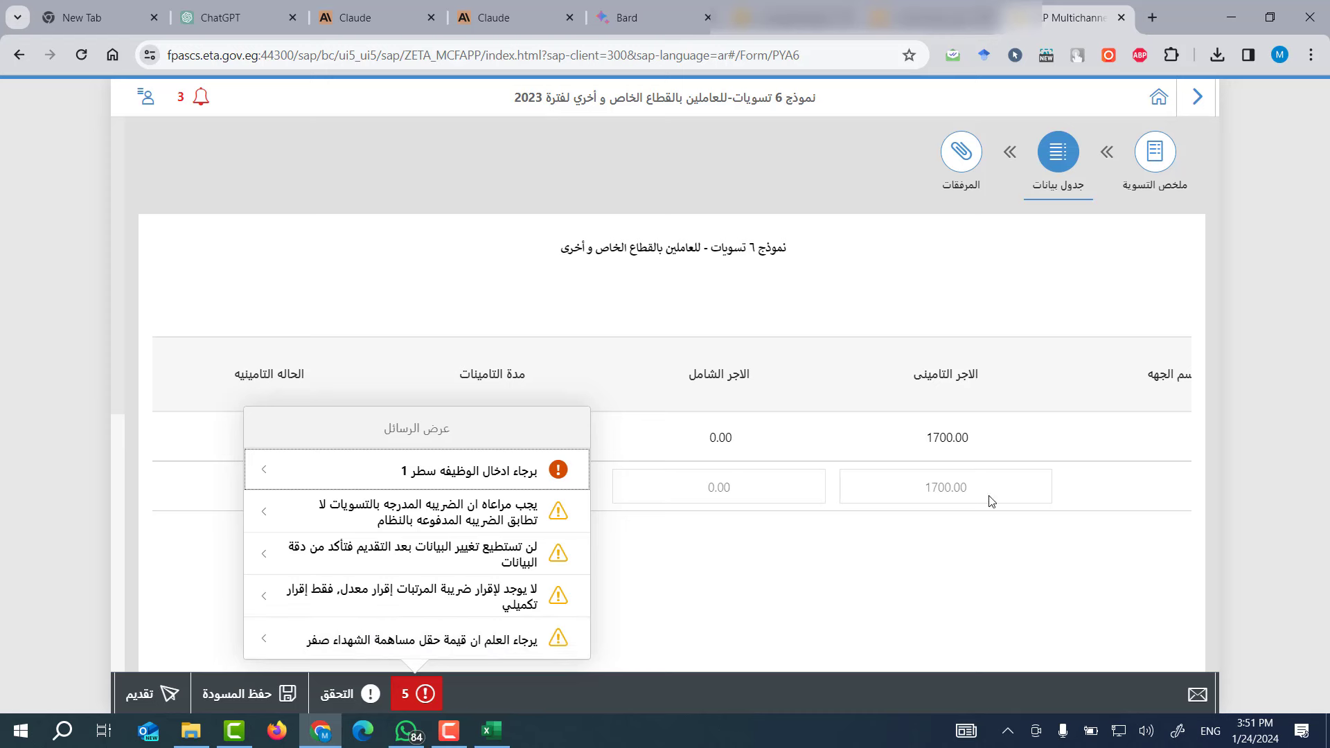
click(241, 698)
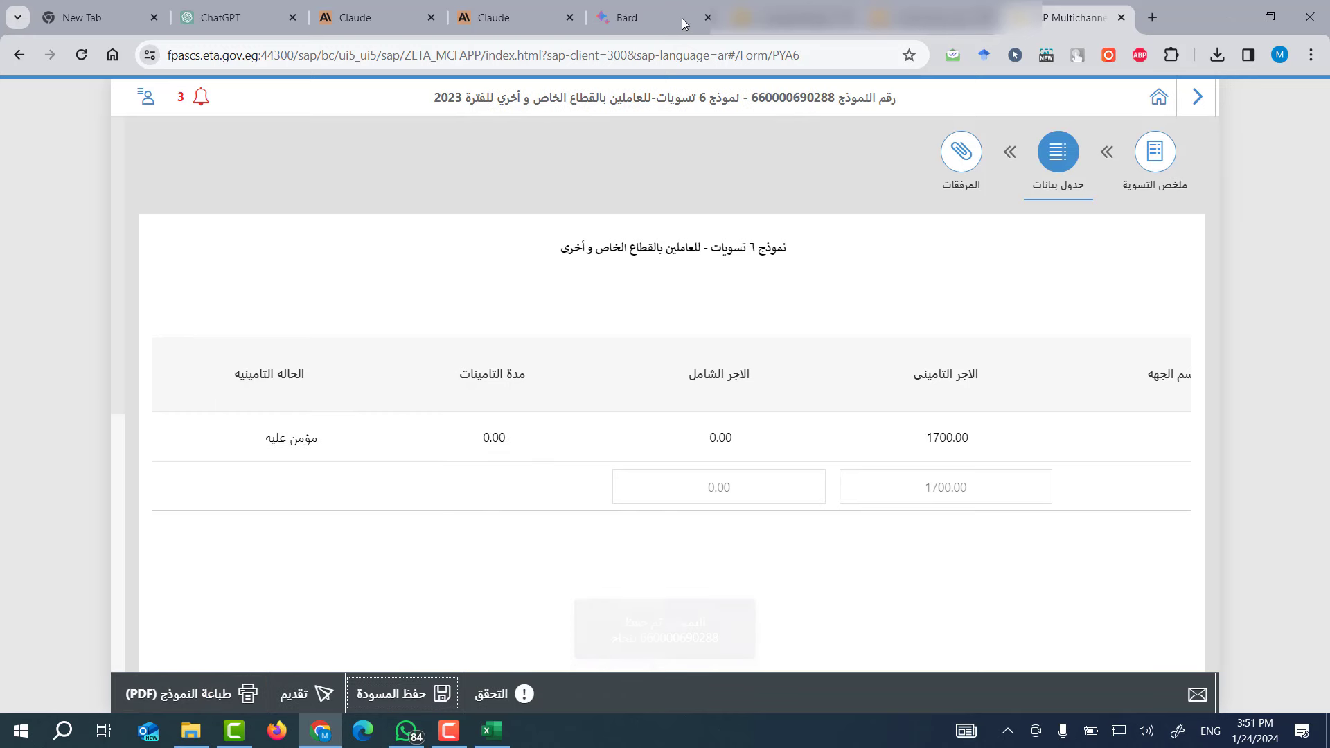
Review the settlement summary's tax due, withheld and paid, the tax differences and the Martyrs' Fund contributions.
scroll(1209, 284, down, 10)
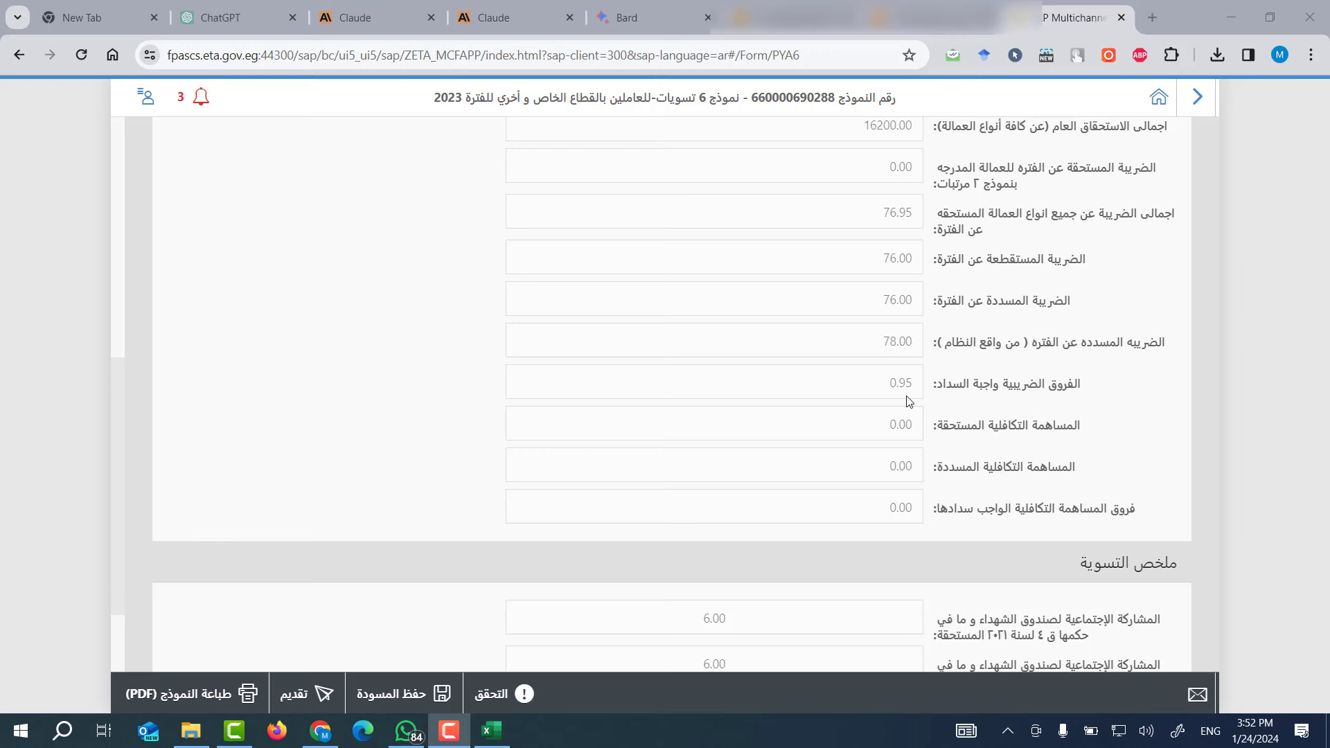
scroll(928, 406, down, 2)
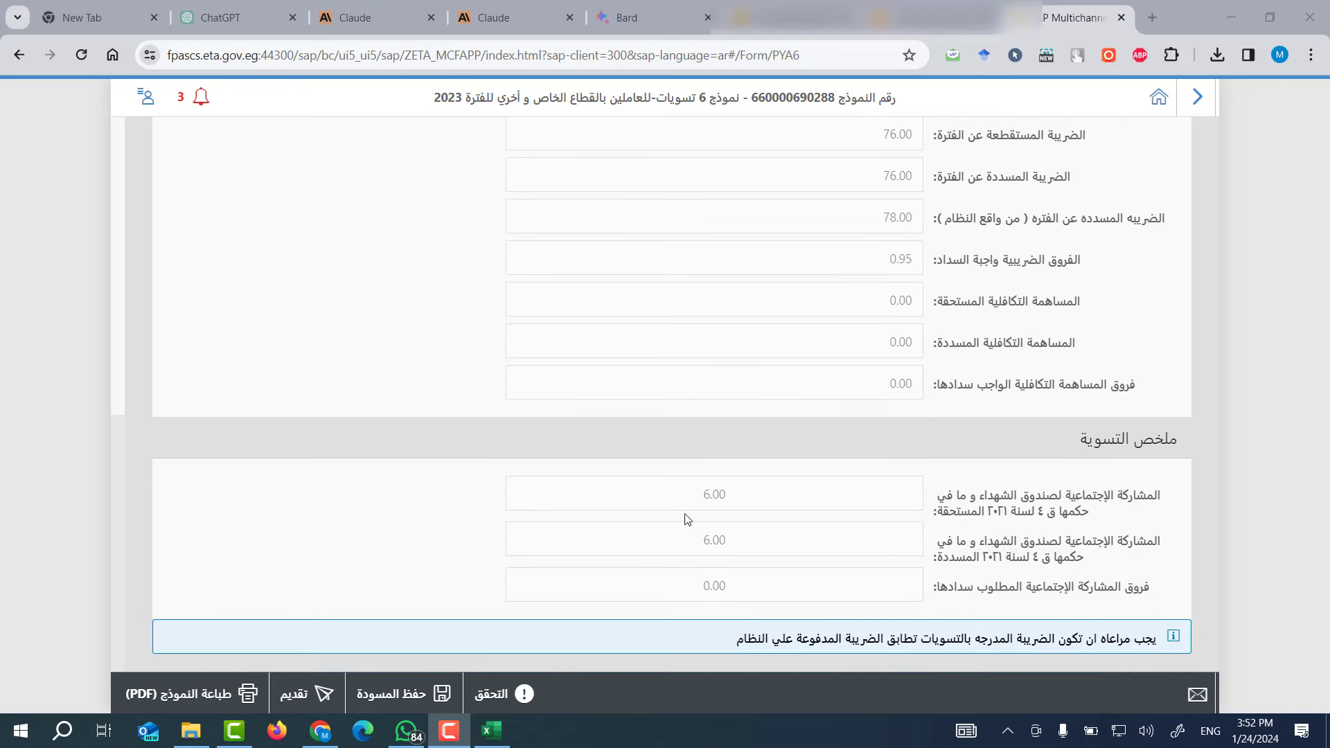
scroll(930, 506, up, 3)
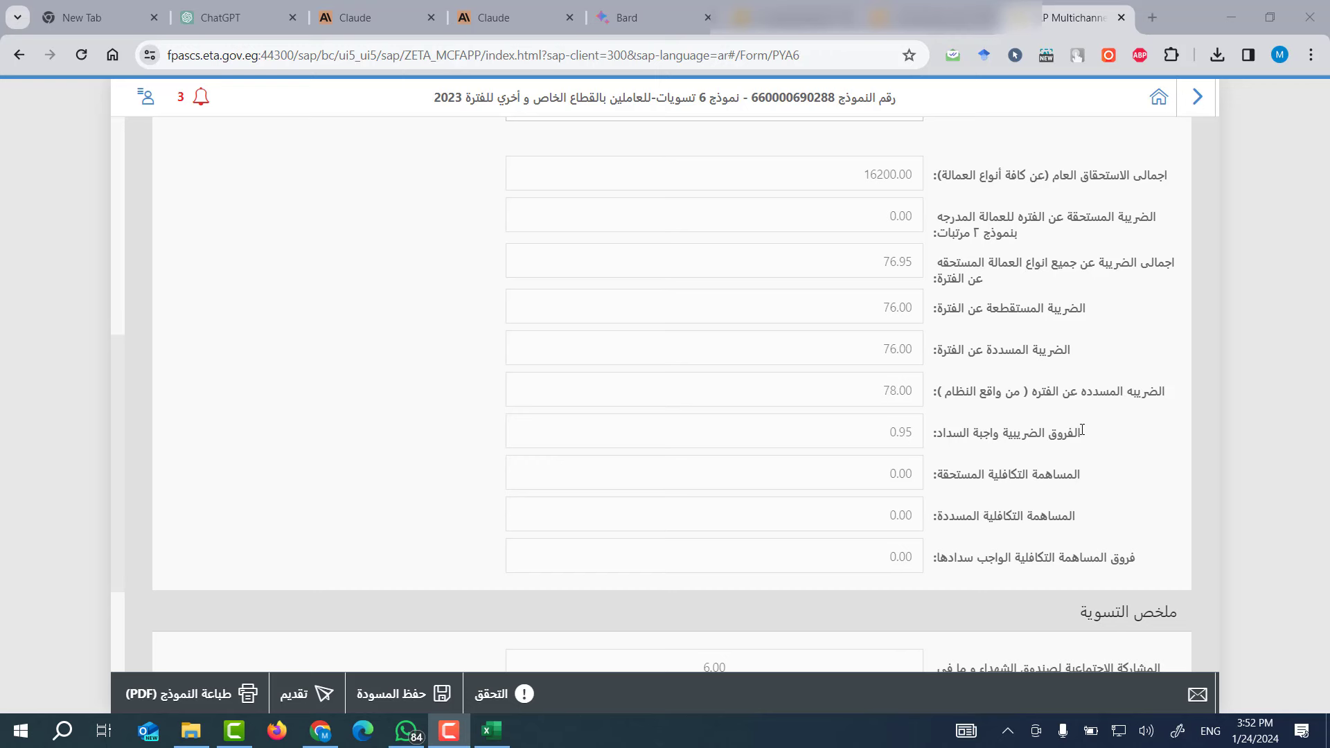
scroll(901, 499, down, 3)
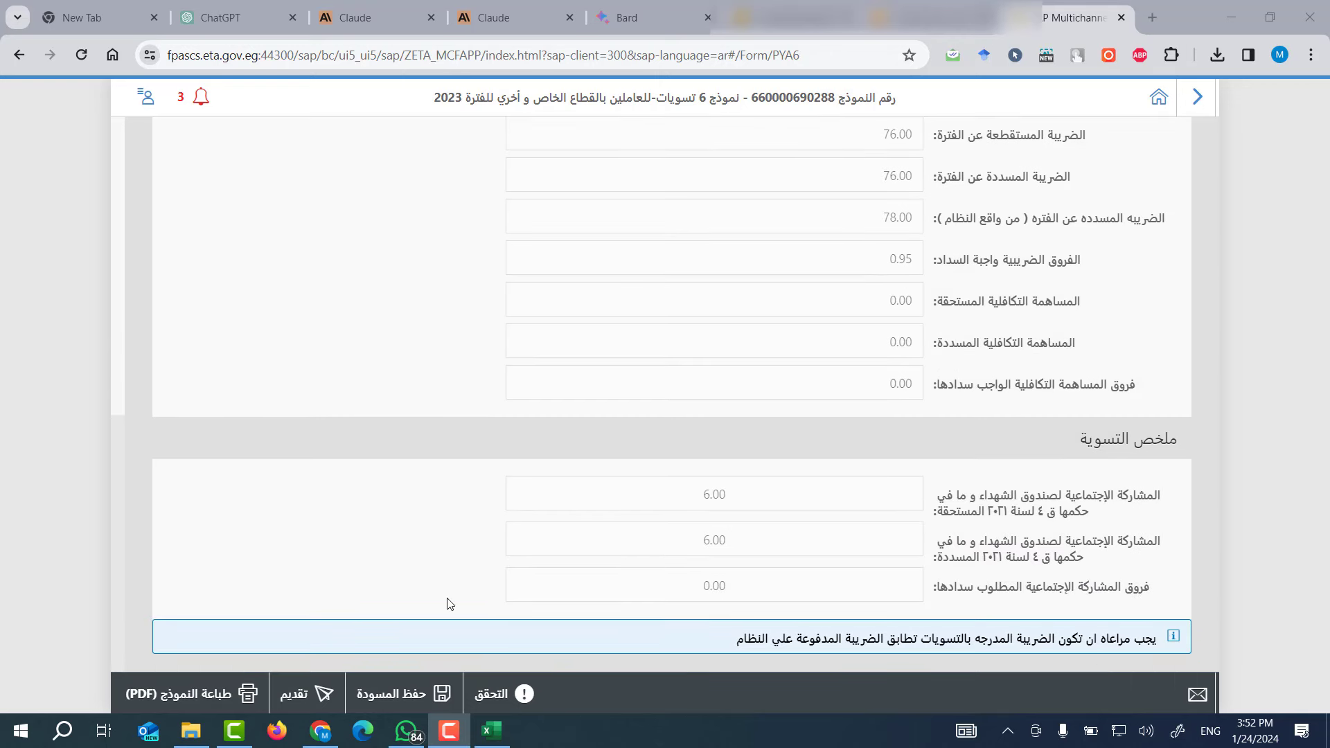
scroll(900, 498, up, 3)
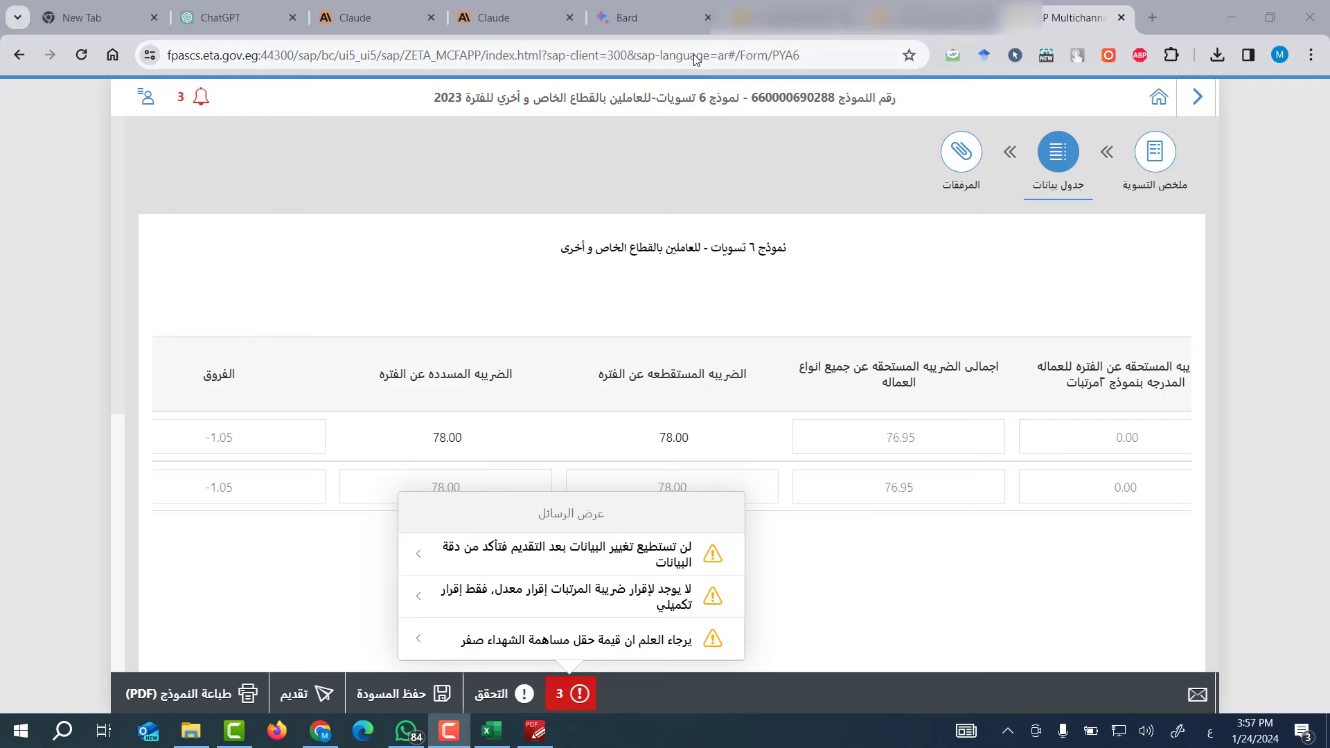
scroll(310, 239, down, 10)
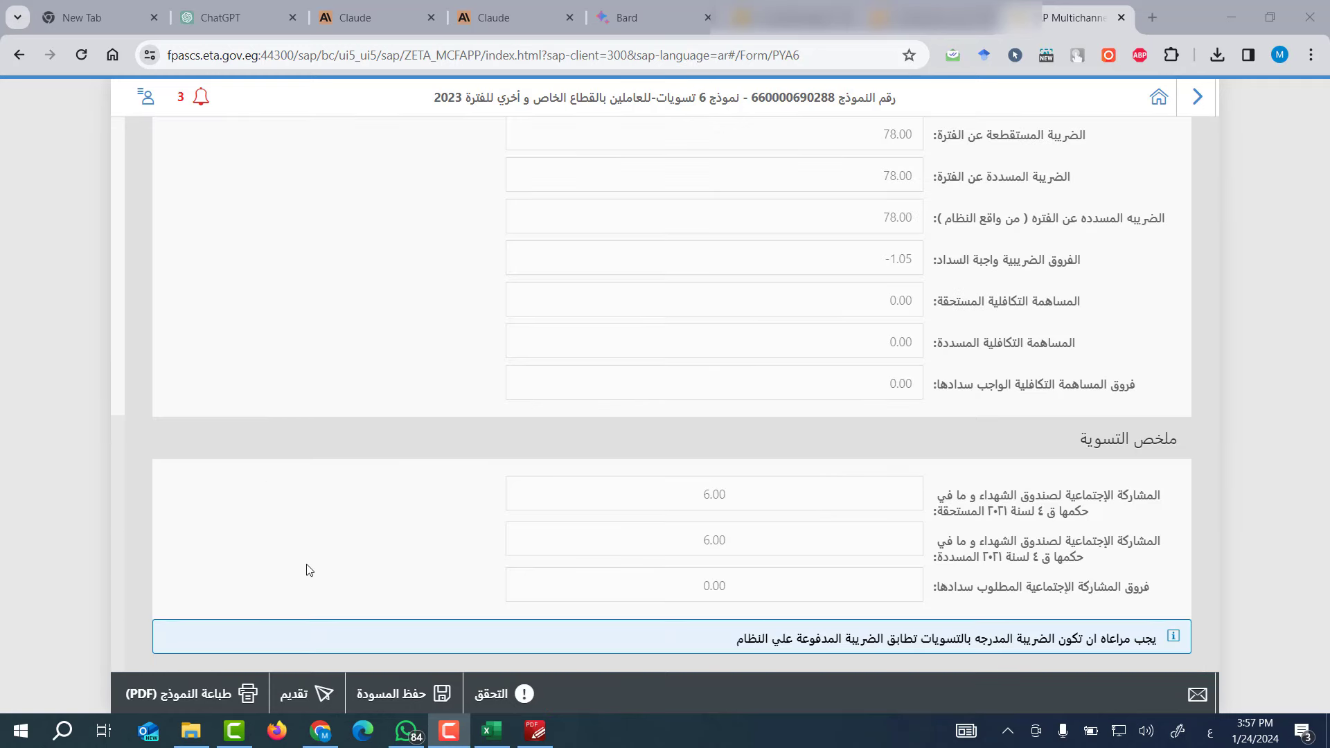
Submit the Form 6 annual settlement for 2023, confirming the submission request and accepting the warning messages.
click(309, 699)
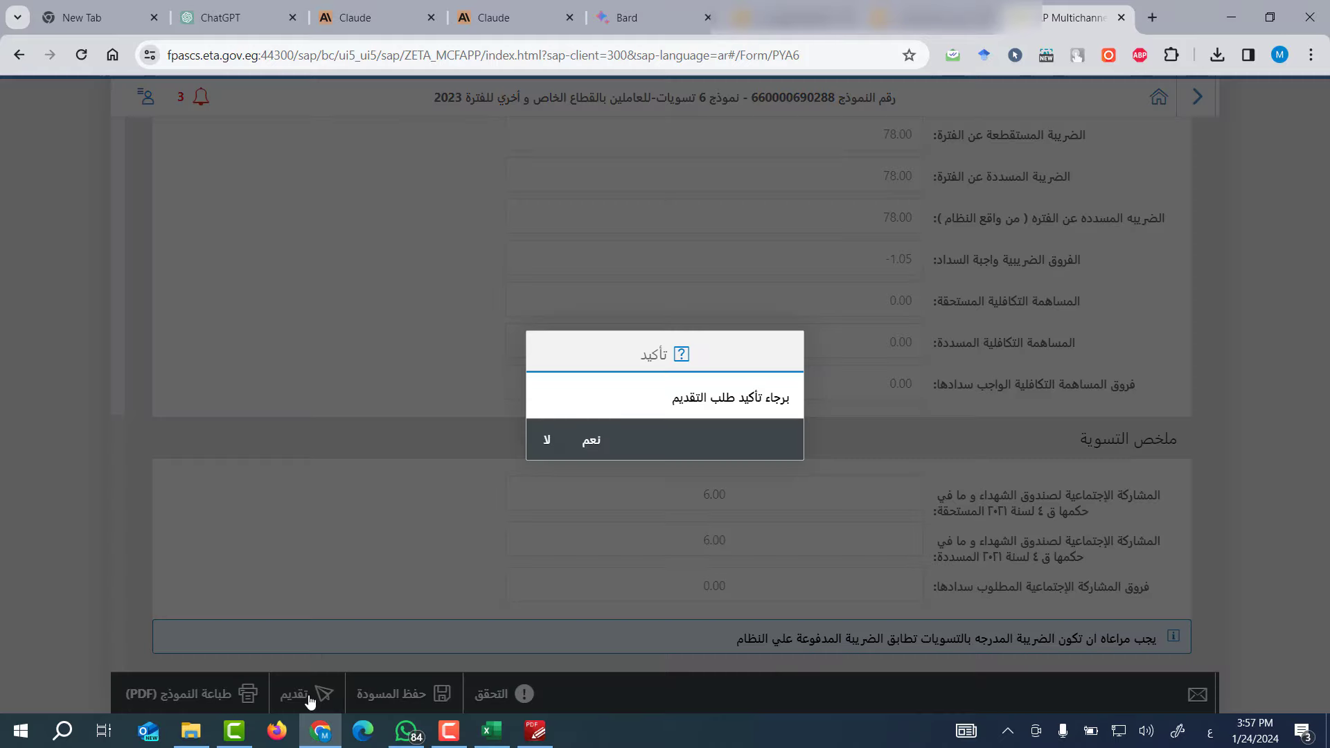
click(597, 444)
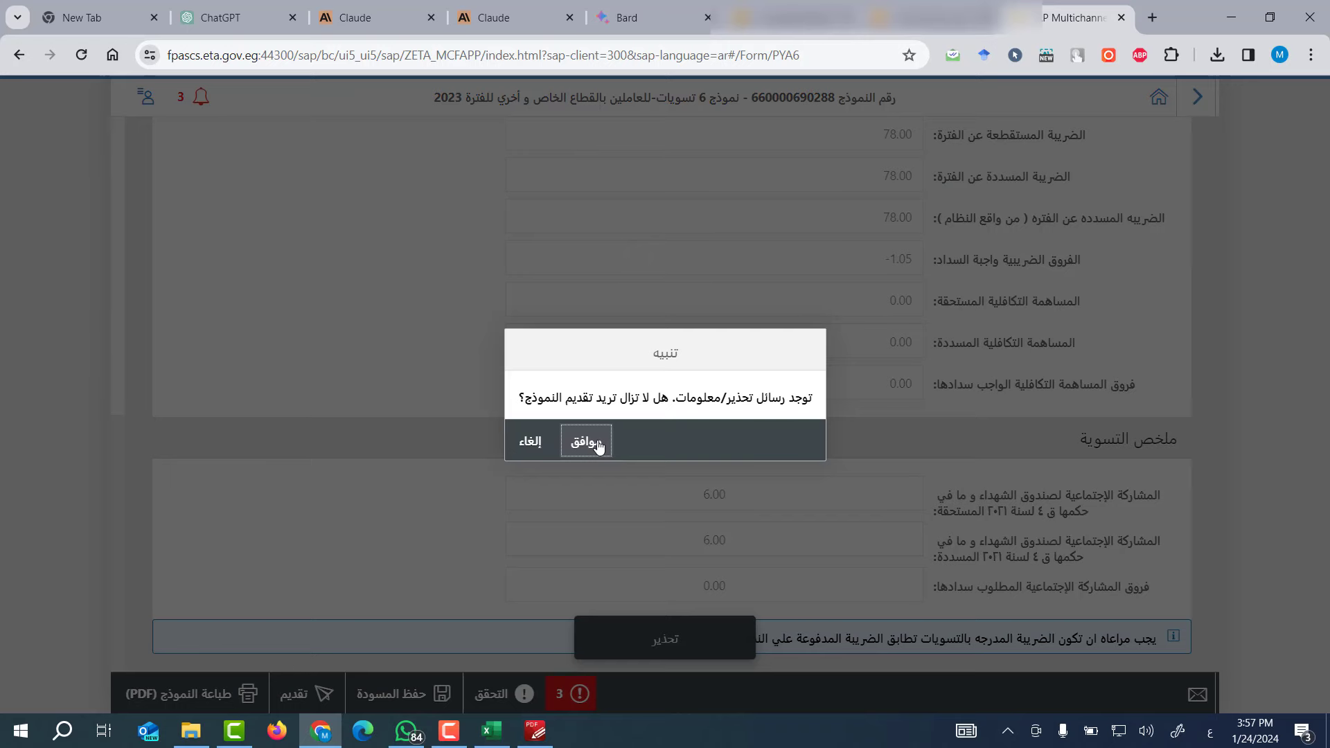
click(599, 444)
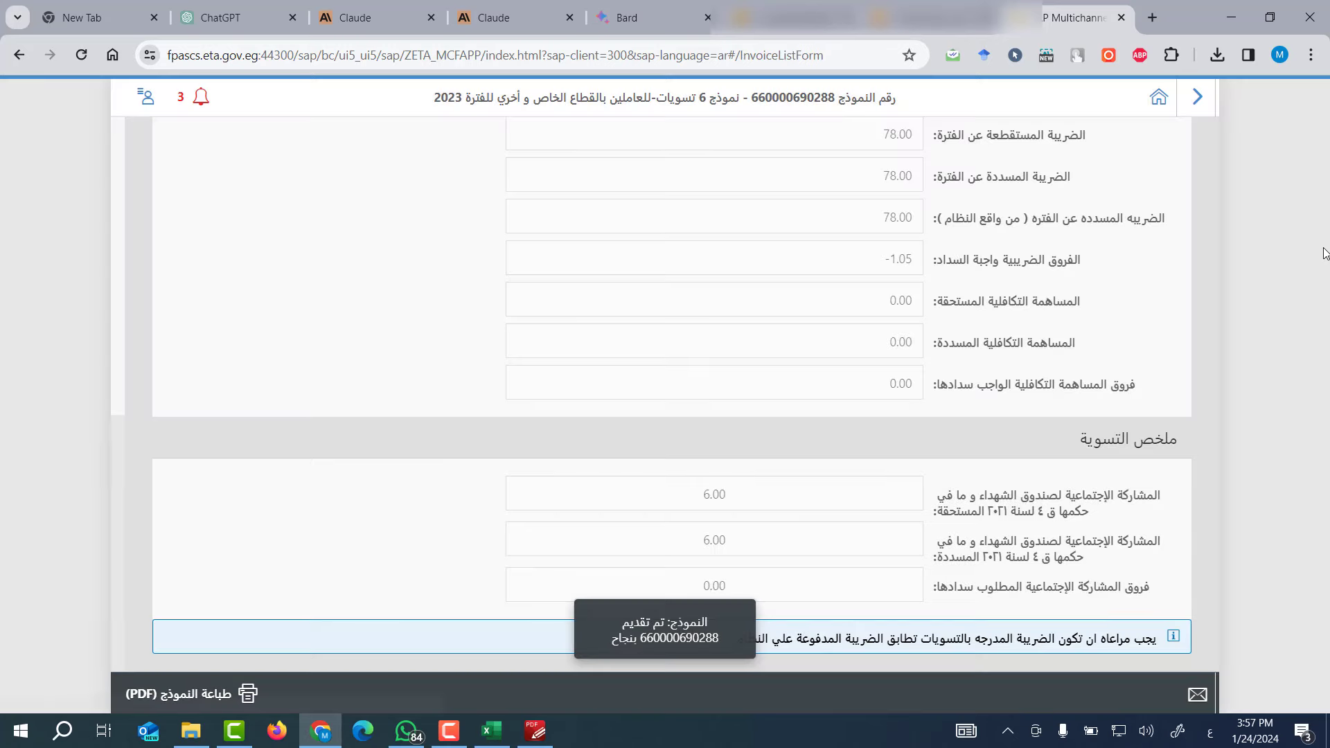
Generate the submitted settlement's PDF and review its totals, tax due and paid, tax differences, solidarity contribution and Martyrs' Fund figures.
click(192, 702)
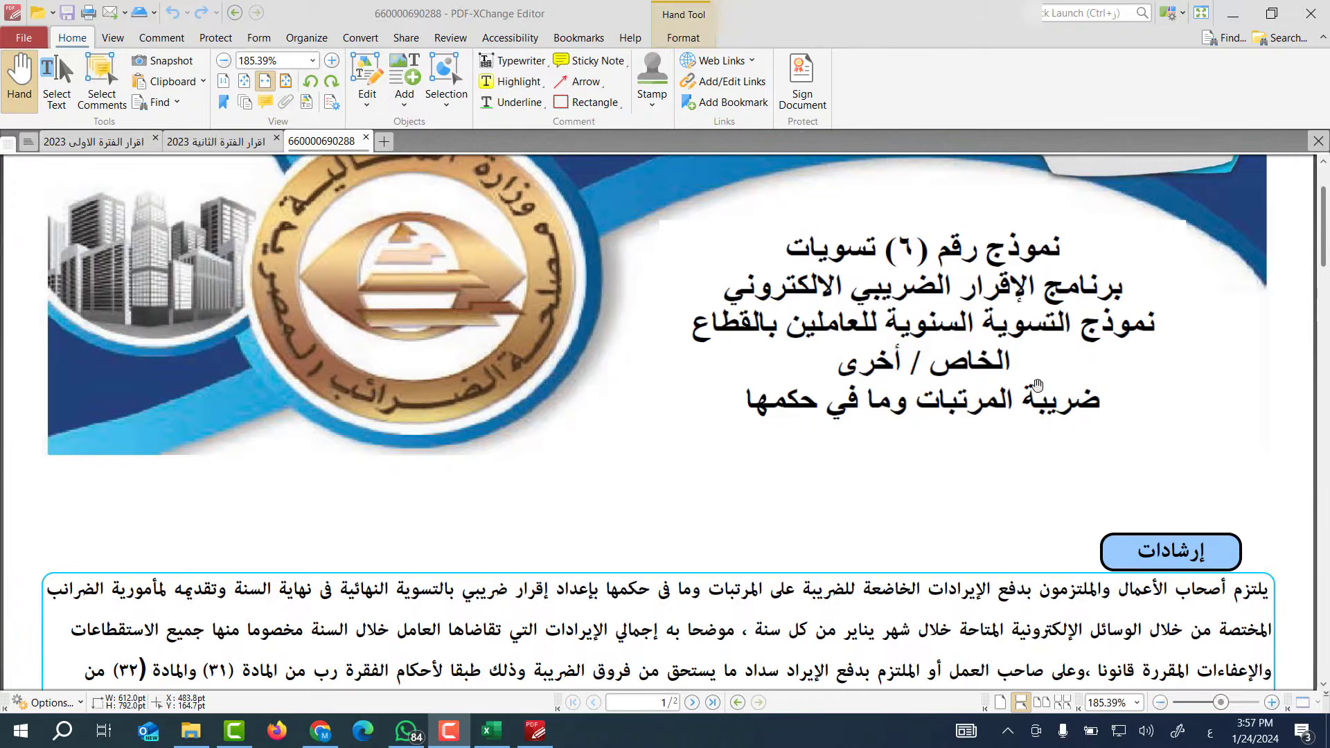
scroll(949, 409, down, 10)
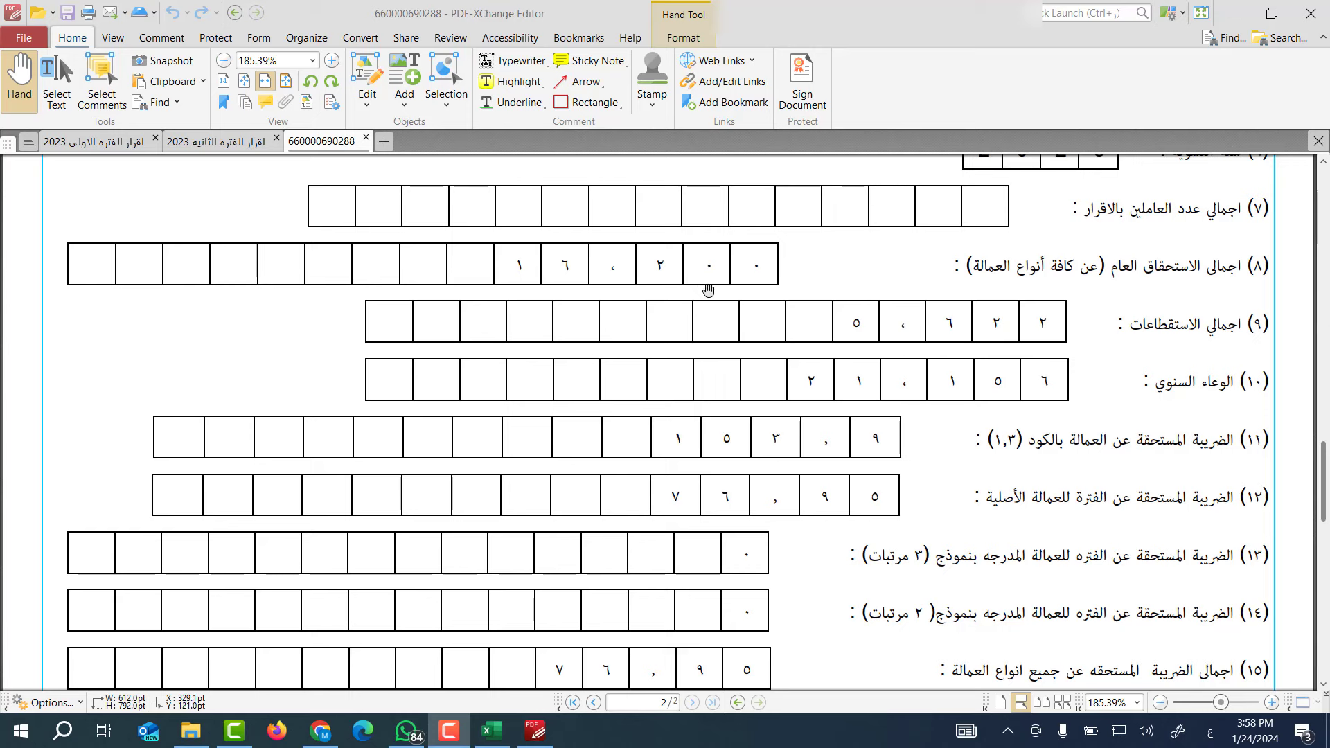
scroll(1185, 375, down, 2)
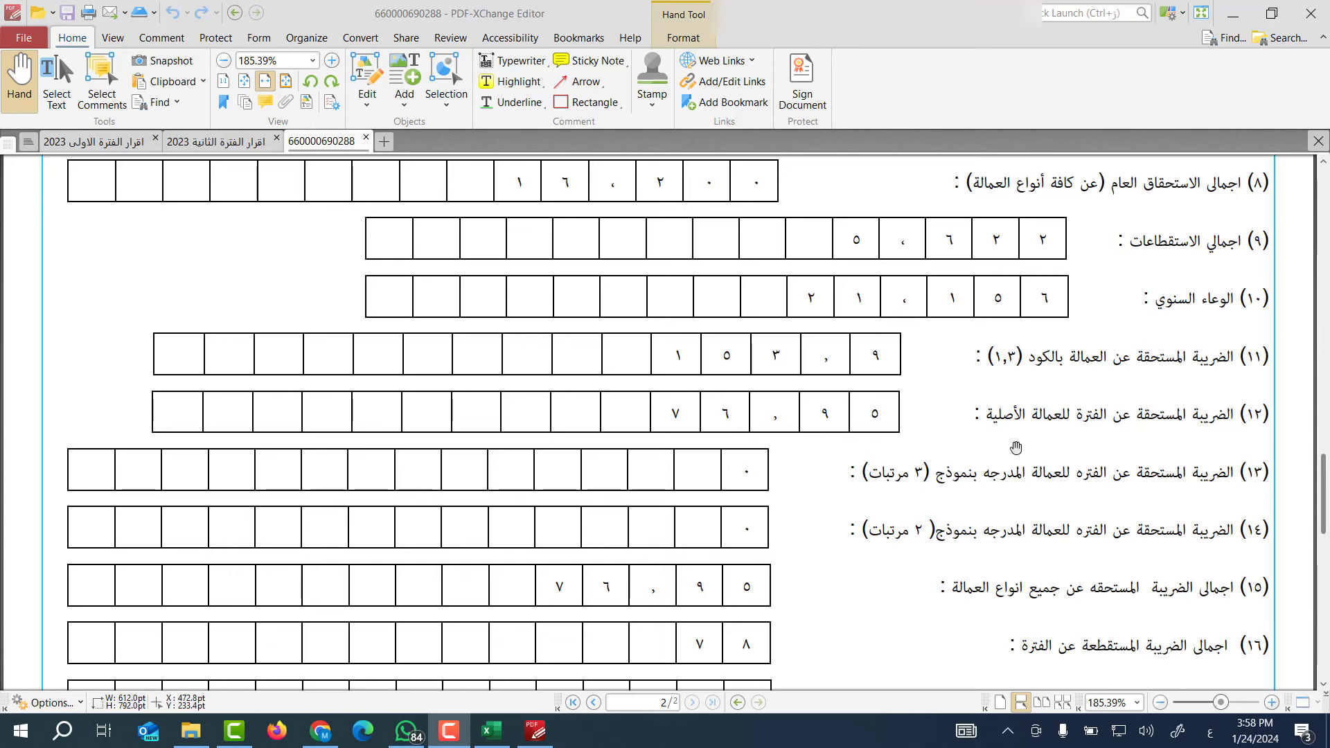
scroll(788, 470, down, 1)
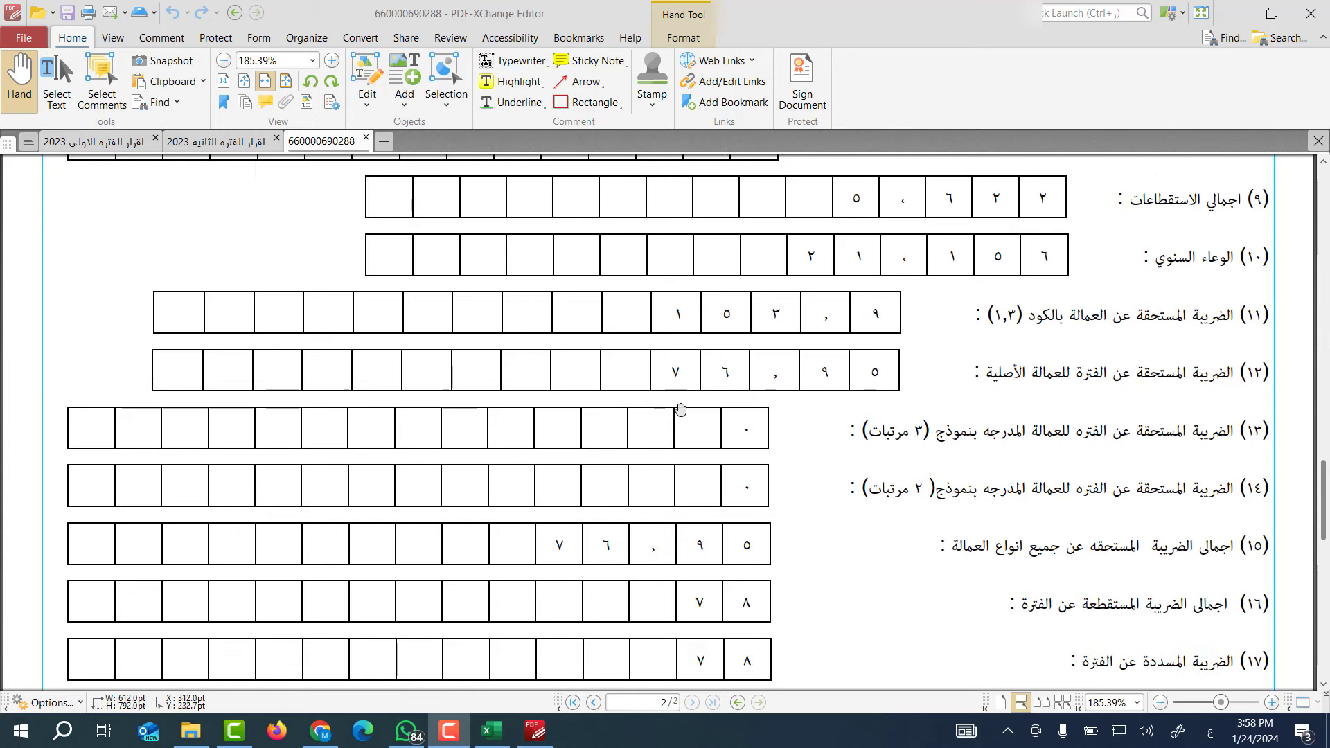
scroll(969, 582, down, 3)
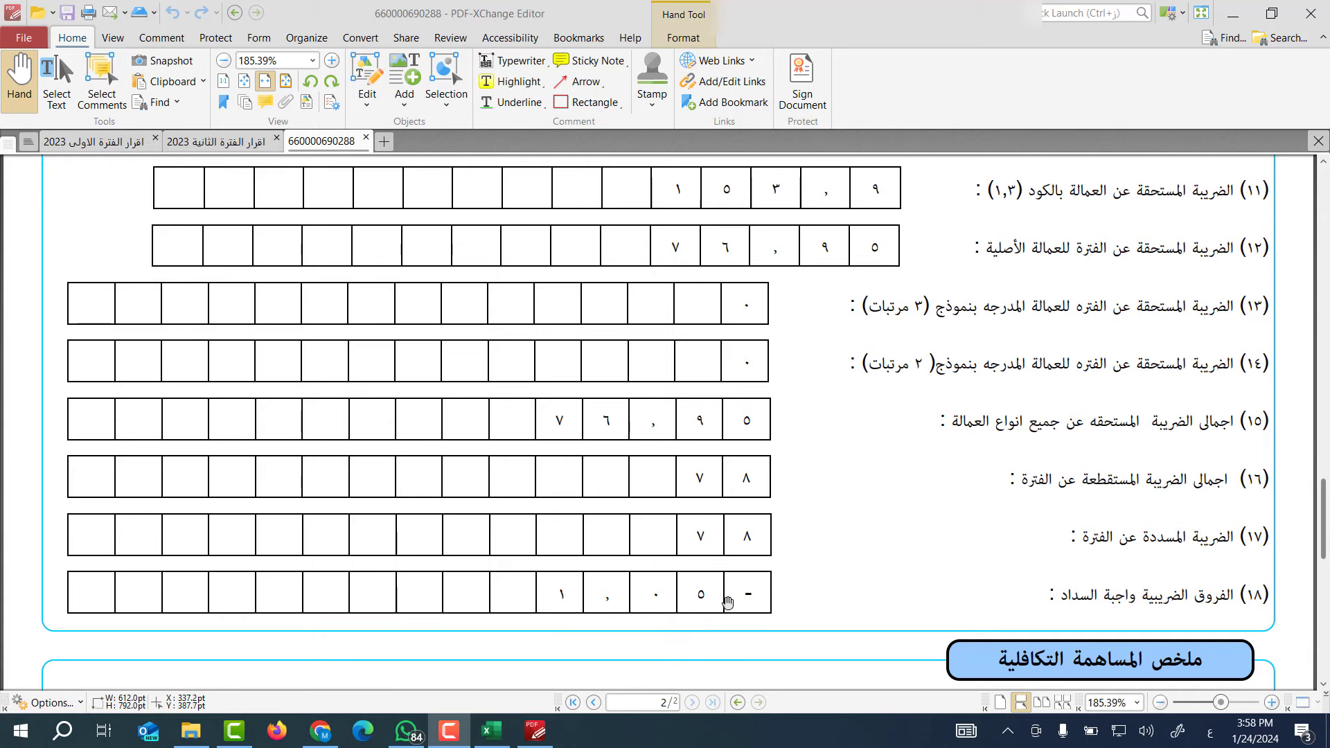
scroll(669, 608, down, 10)
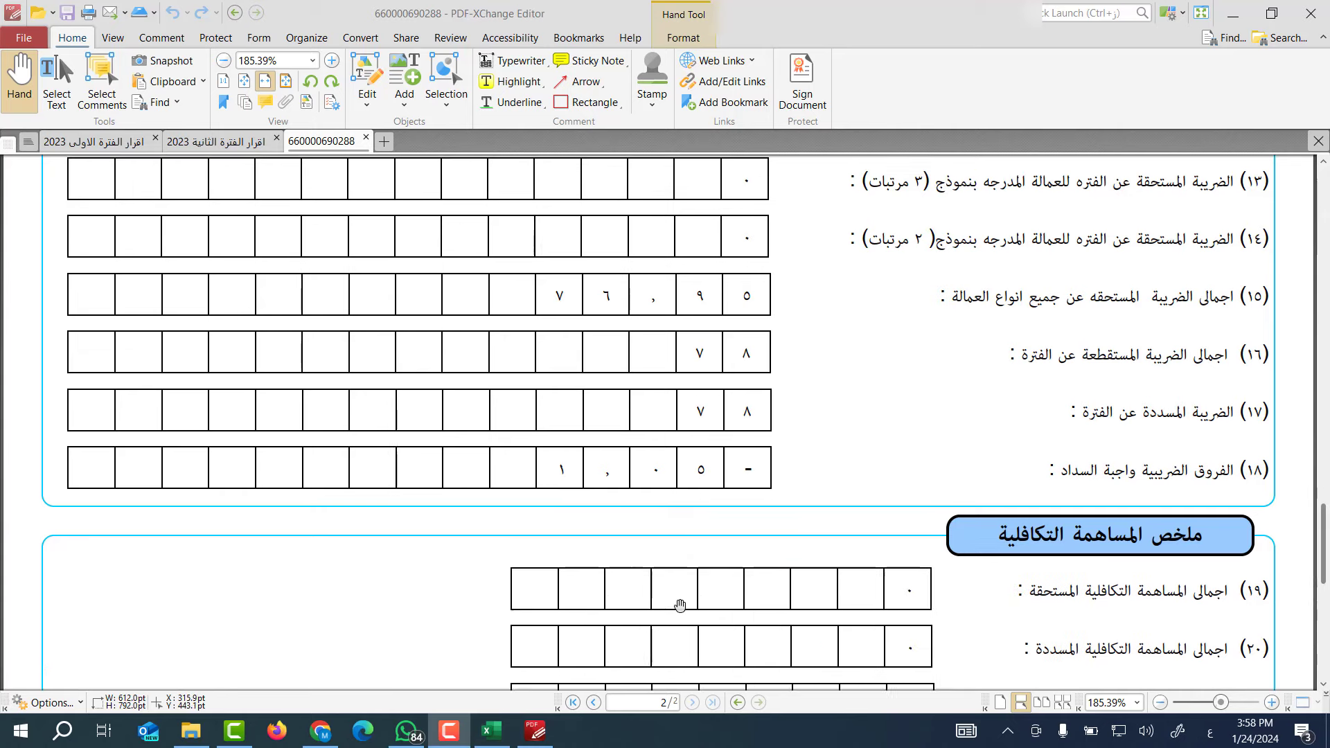
scroll(676, 597, down, 8)
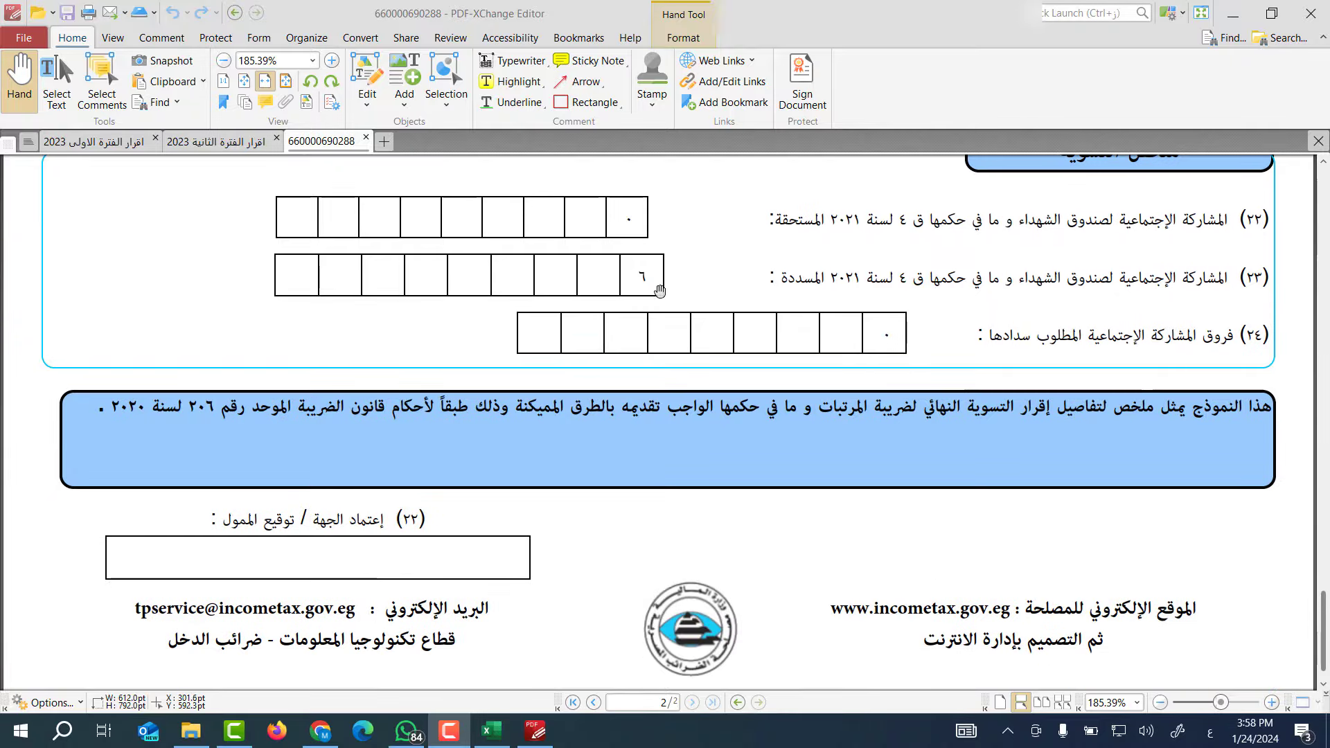
Switch back to the tax portal in Chrome and look through the unsubmitted filing obligations (التزامات التقديم).
key(alt+Tab)
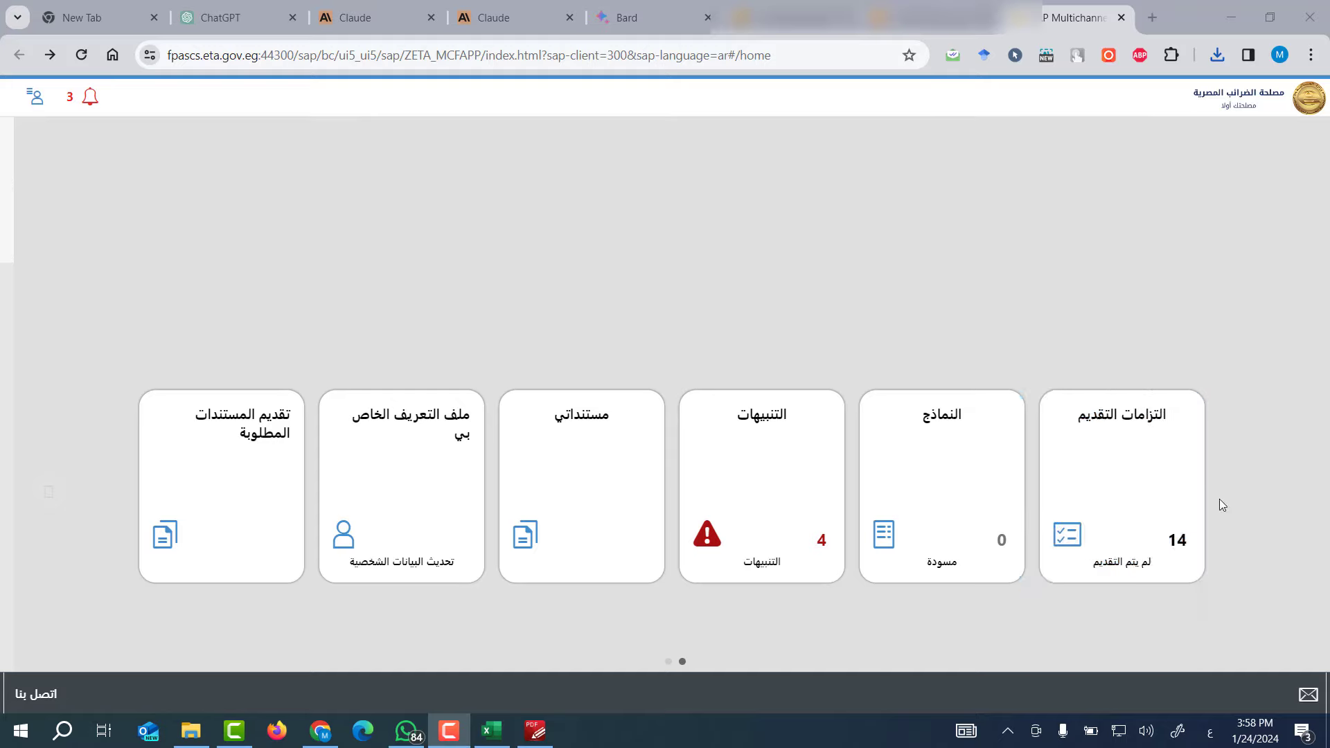
click(1163, 502)
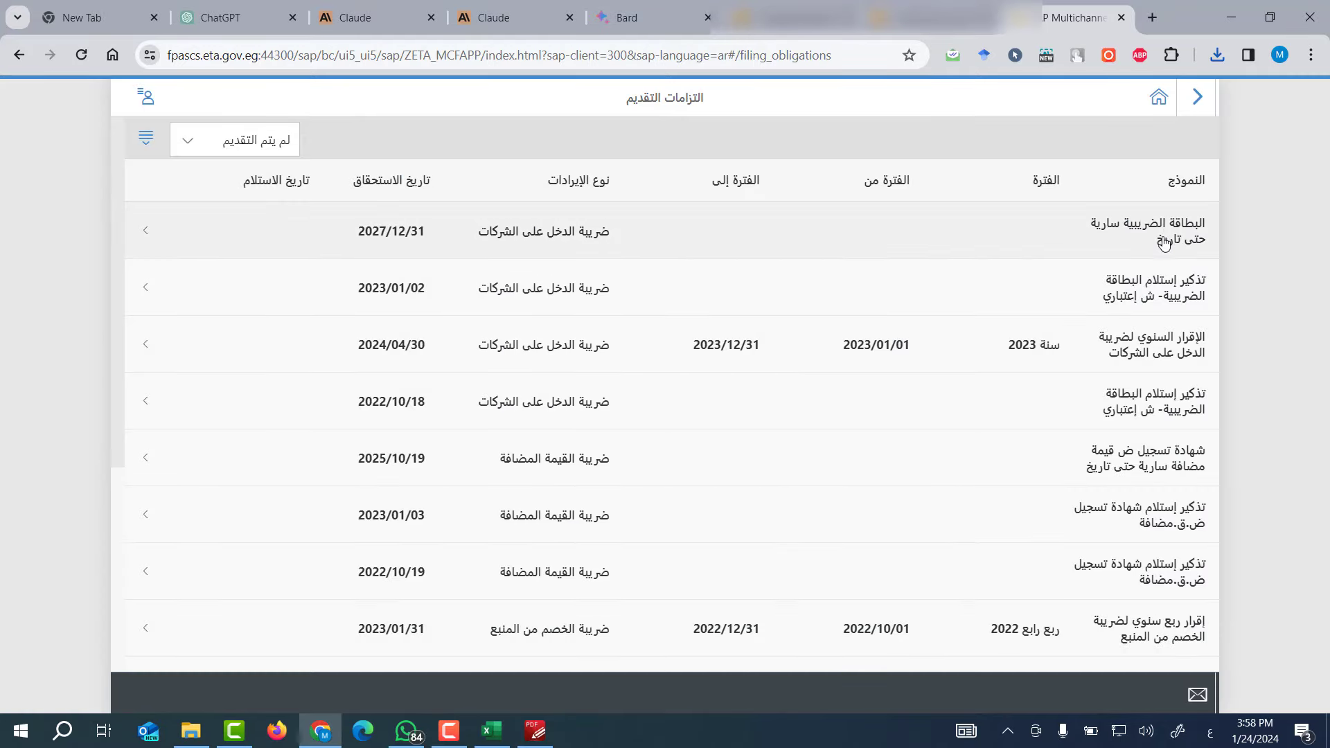
scroll(1175, 351, down, 2)
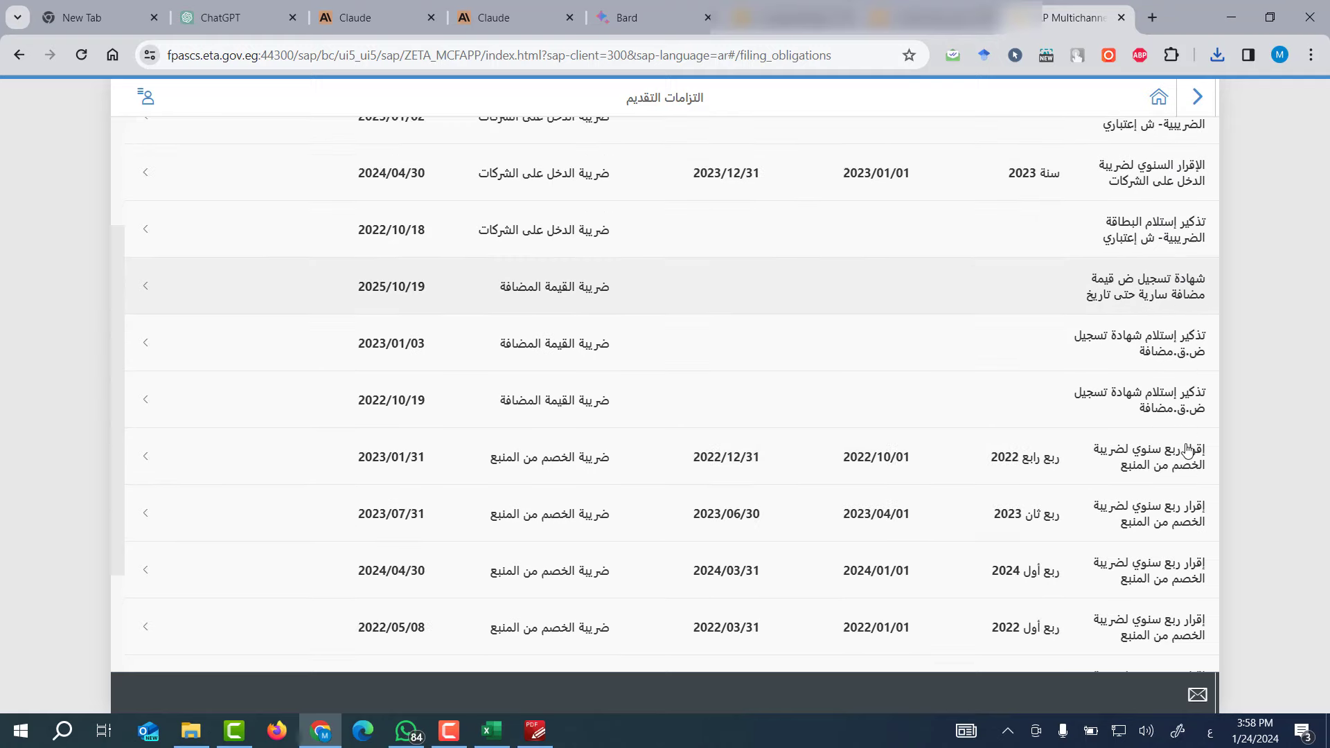
scroll(1180, 411, down, 3)
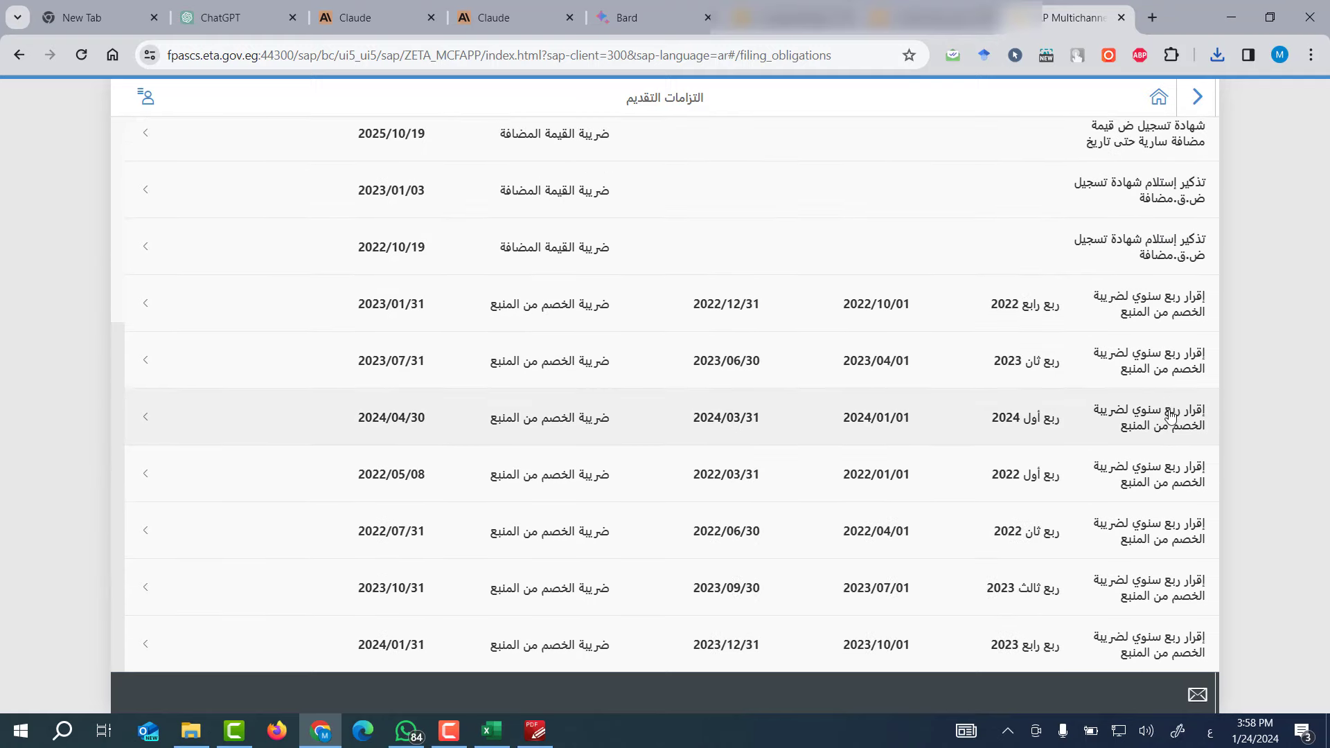
scroll(1170, 446, up, 5)
click(1196, 97)
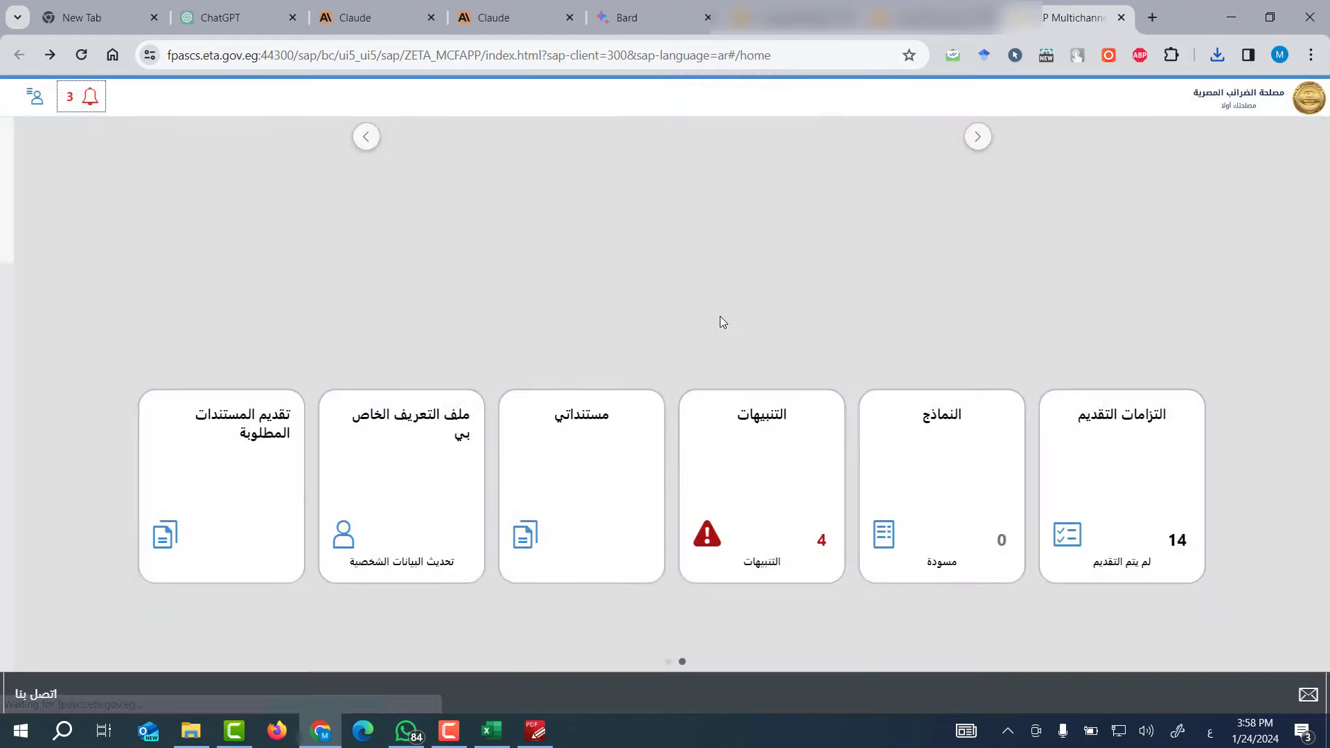
Add a new form from the forms list (النماذج) and set its category to نماذج المرتبات.
click(892, 536)
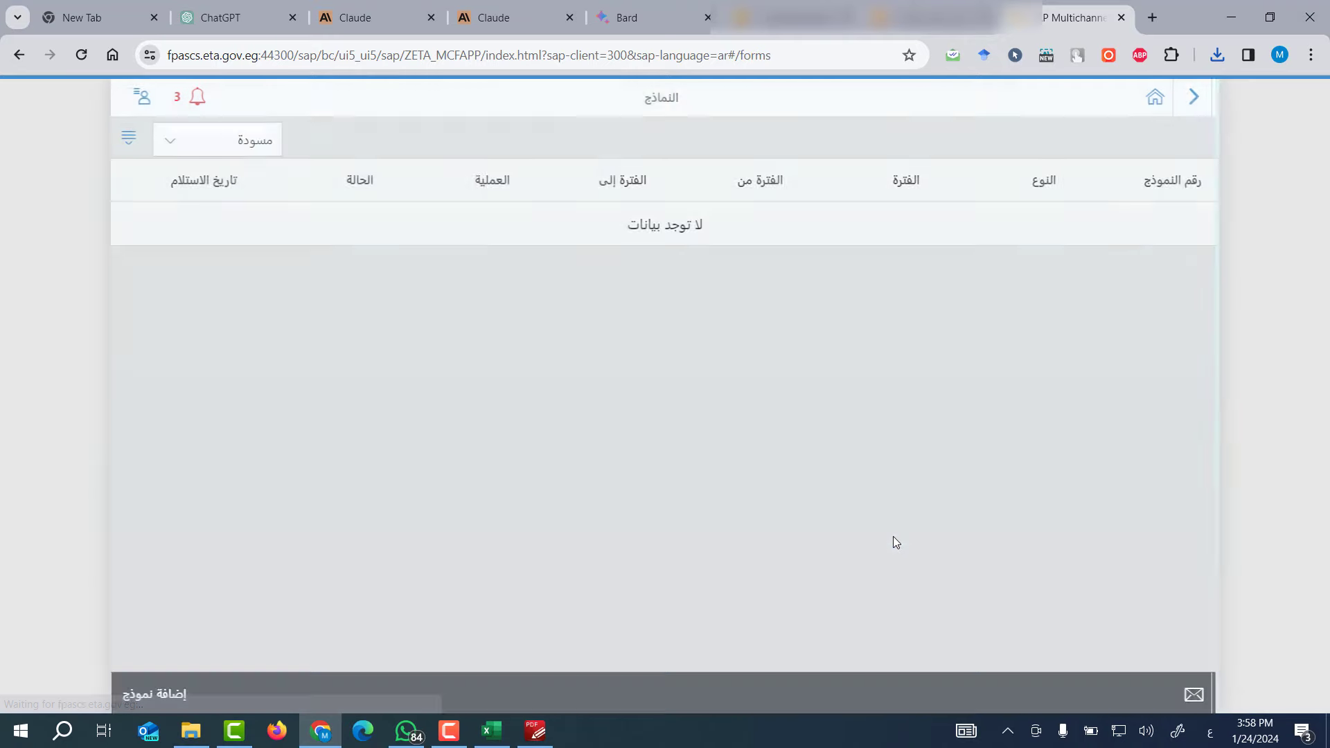
click(171, 141)
click(586, 429)
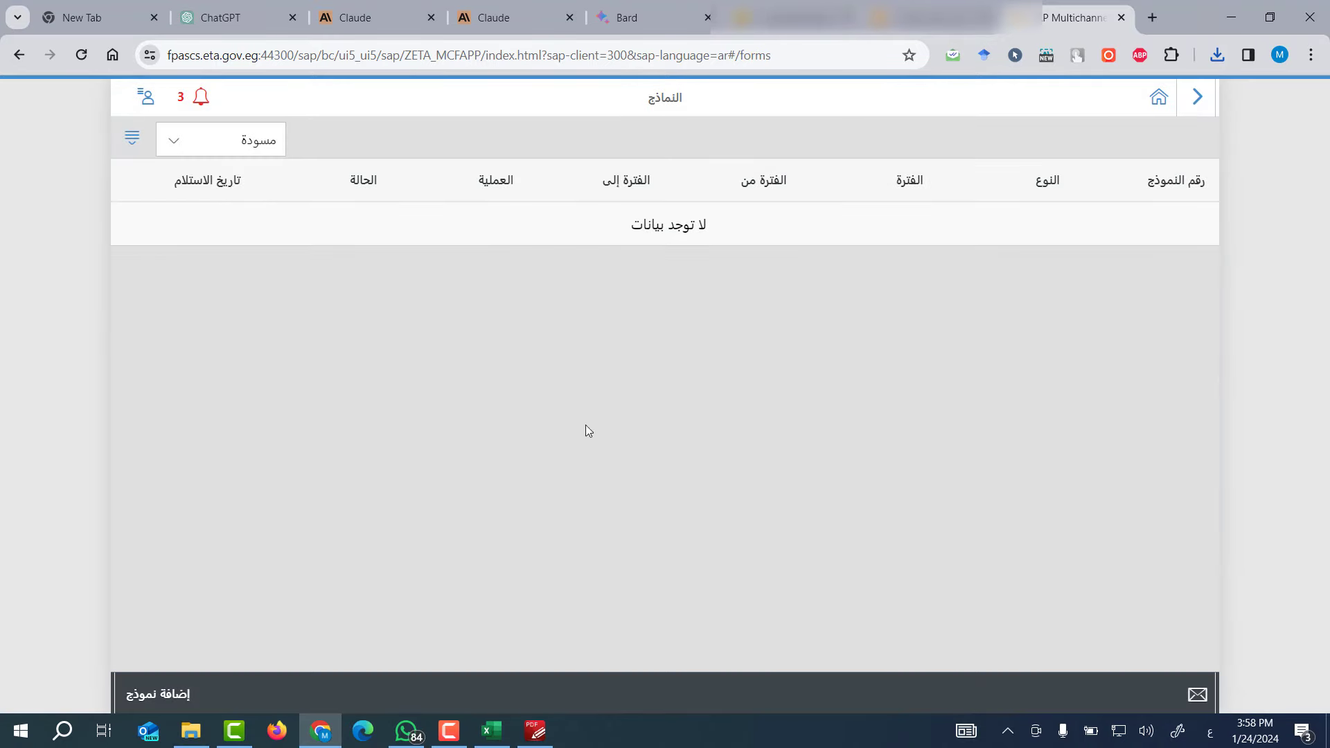
click(169, 694)
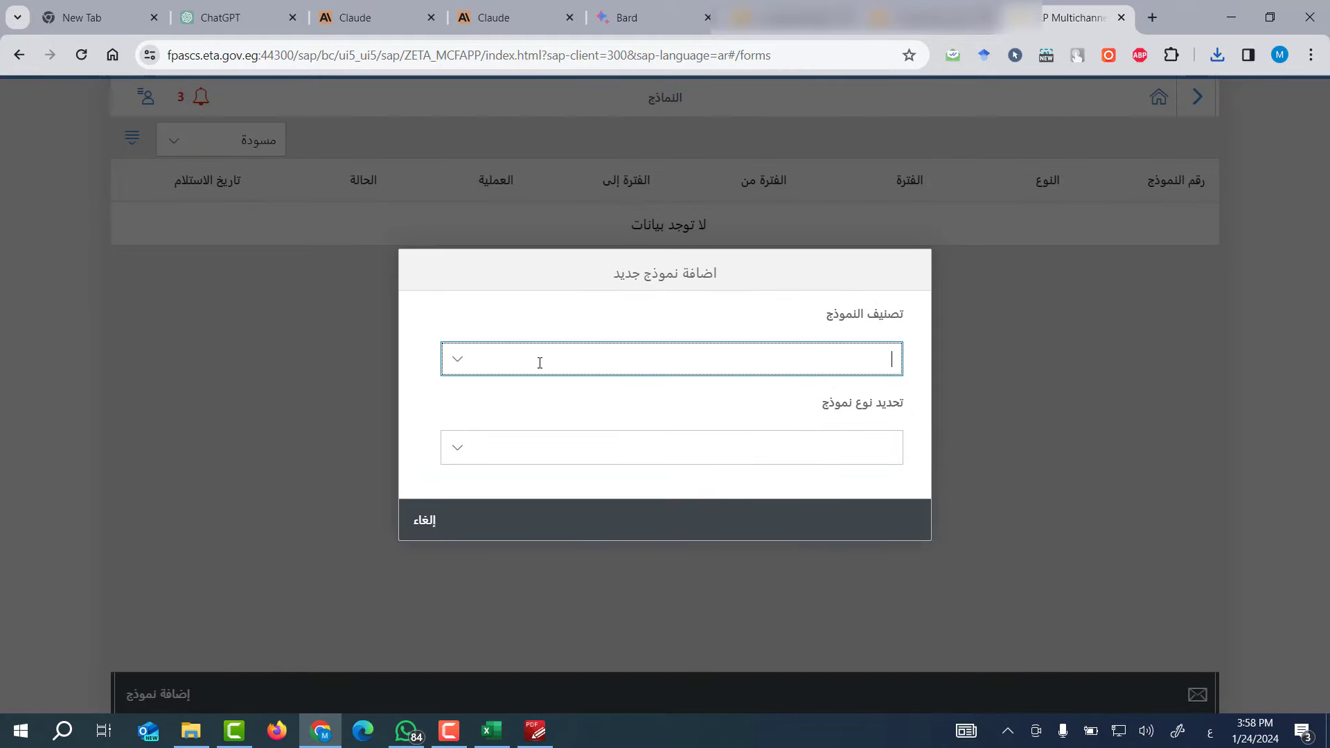
click(459, 361)
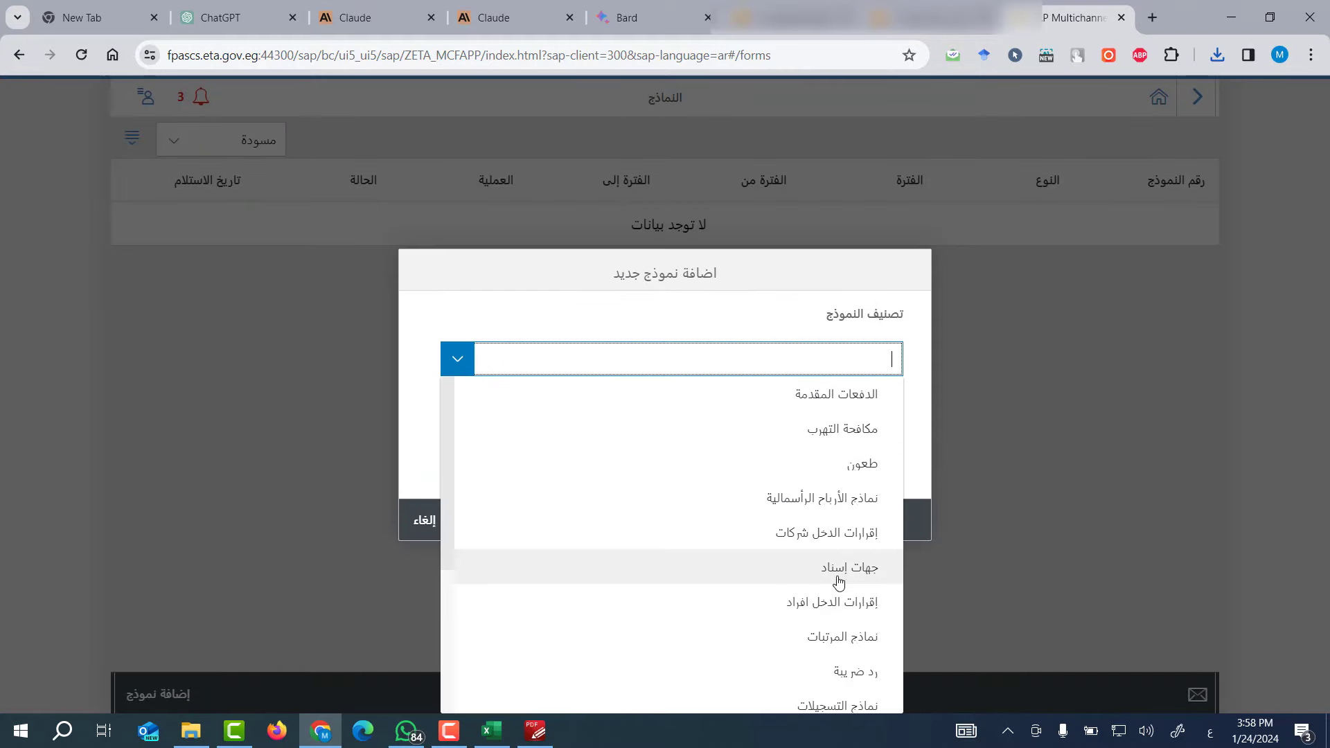
scroll(889, 561, down, 3)
click(790, 544)
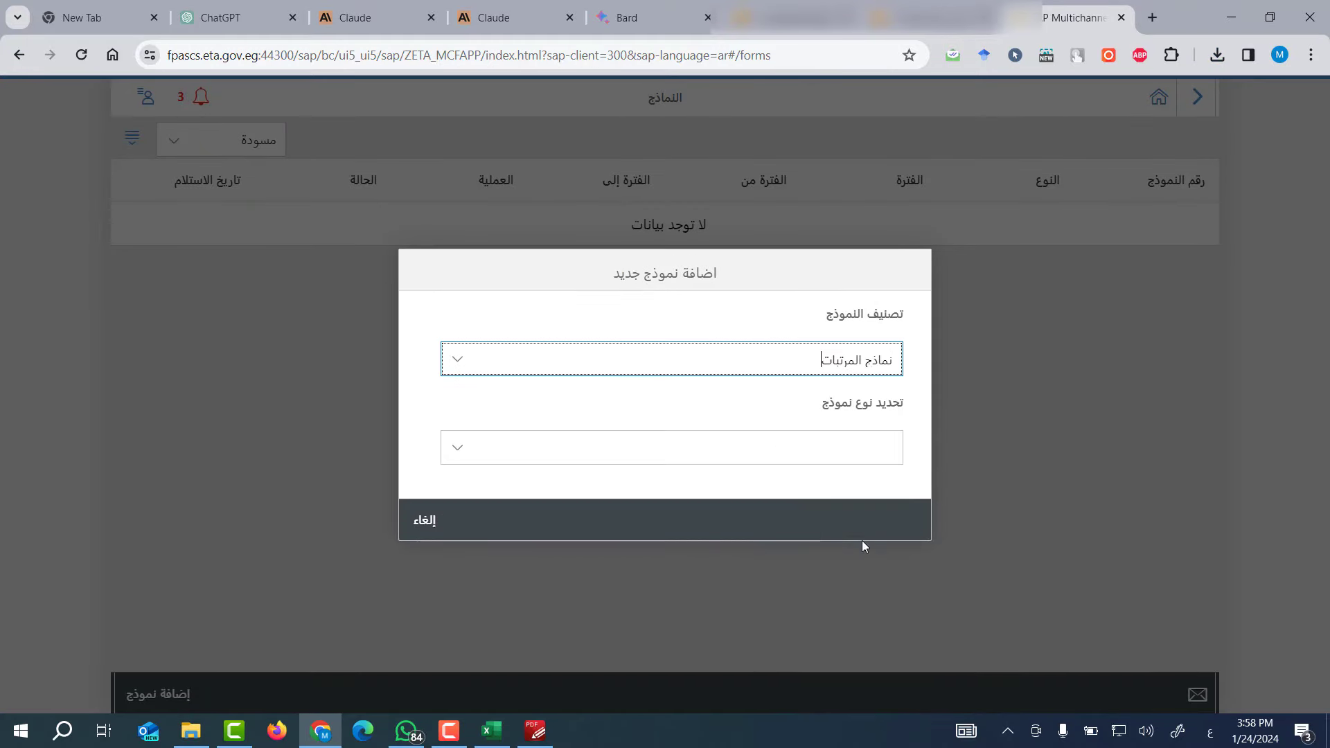
Choose the form type نموذج 6 تسويات-للعاملين بالقطاع الخاص و أخري for the period 2023 and create the form.
click(454, 450)
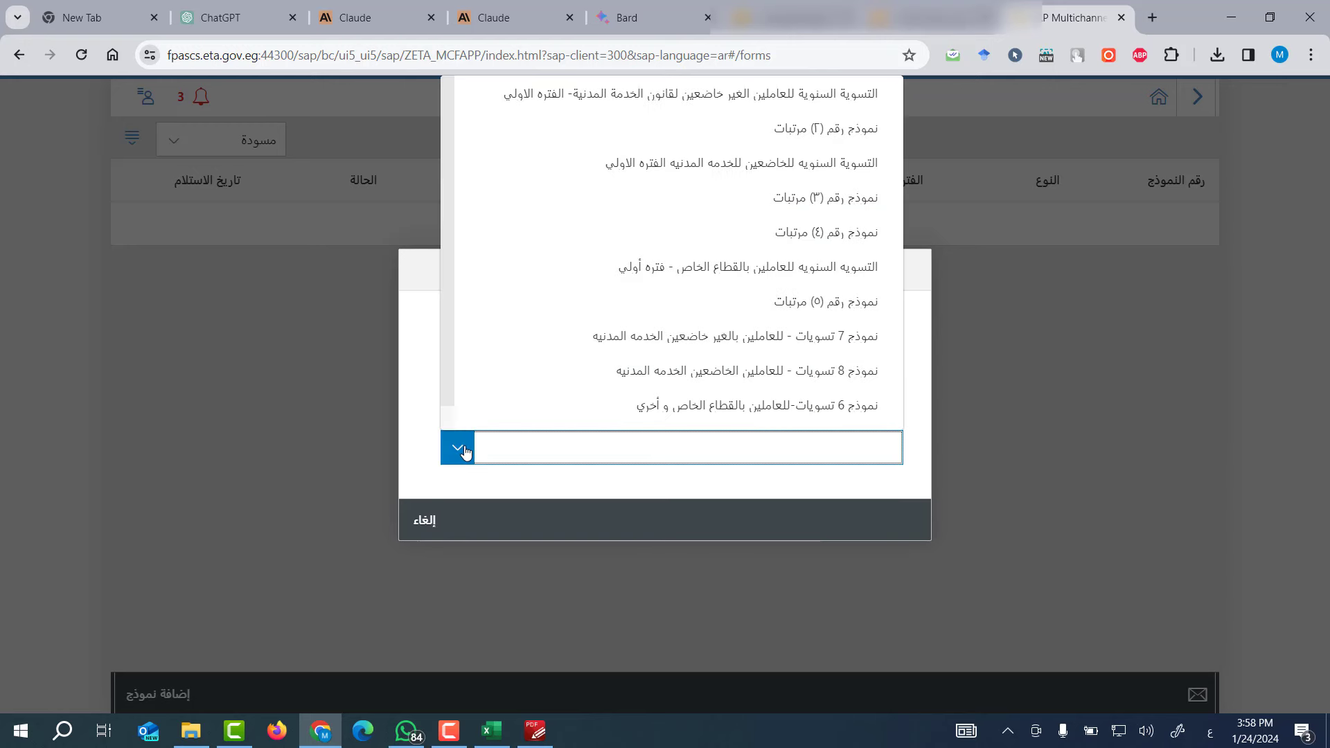
click(727, 403)
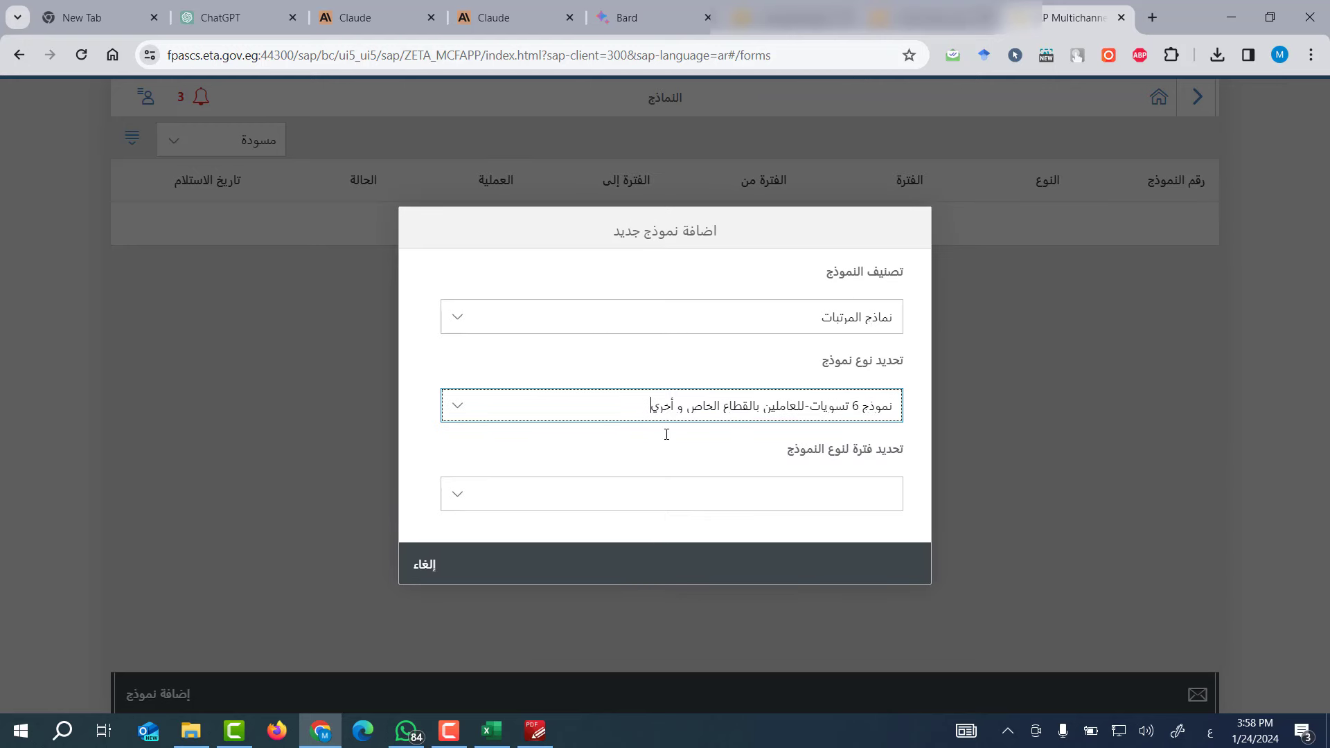
click(474, 499)
click(768, 632)
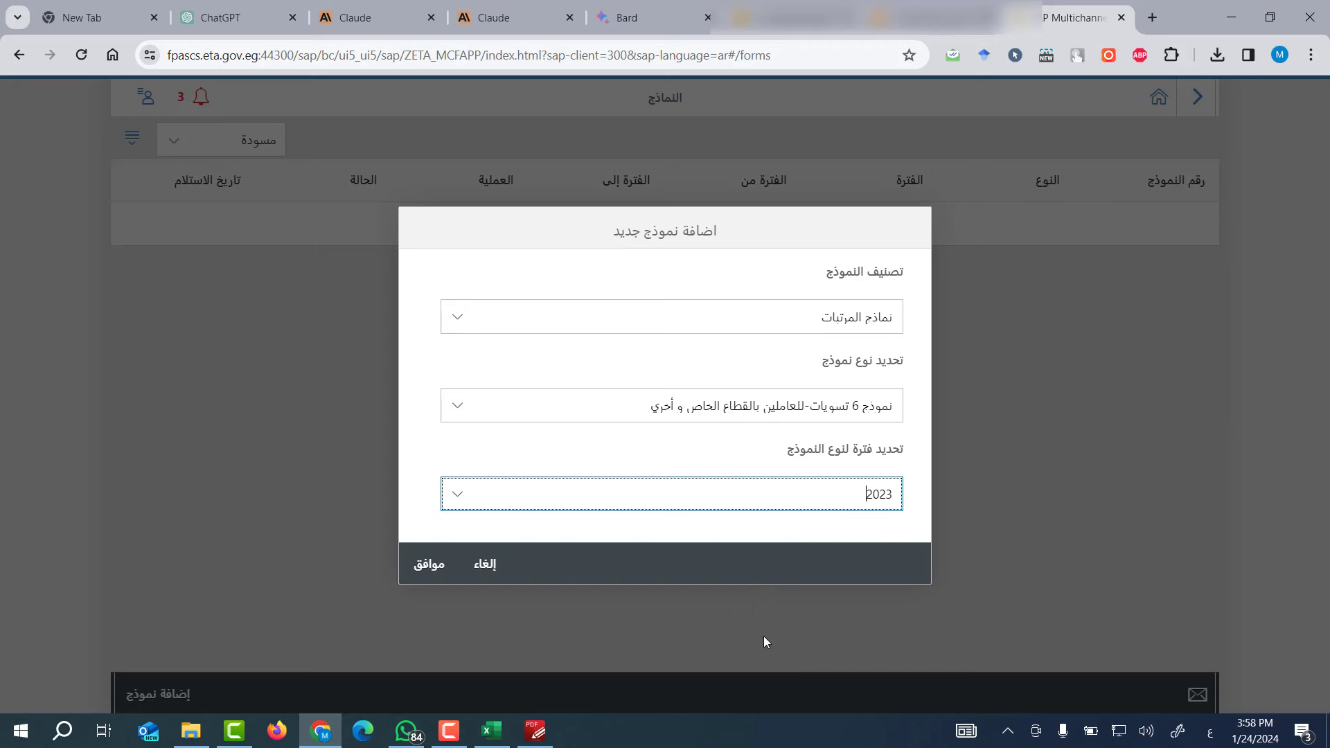
click(429, 564)
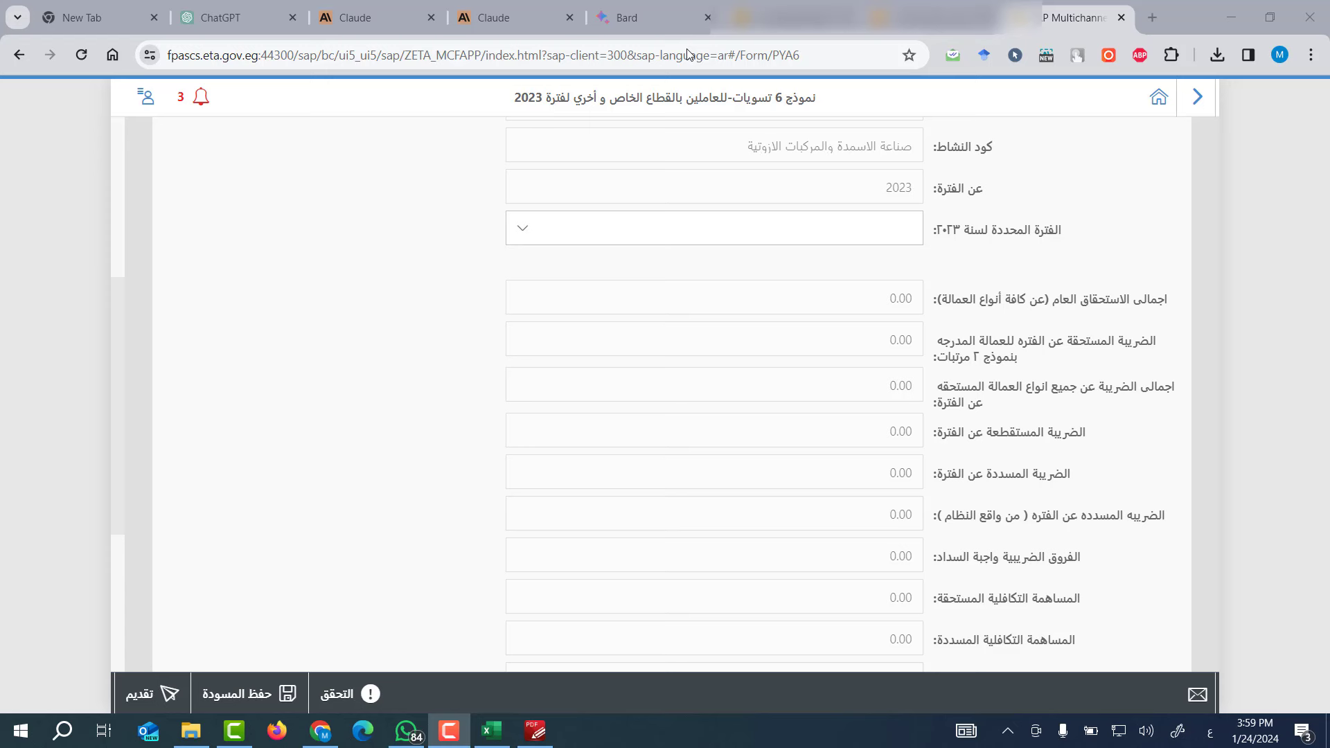
Set the new form's specific 2023 period (الفترة المحددة لسنة ٢٠٢٣) to الفترة الثانية لسنة ٢٠٢٣.
click(519, 236)
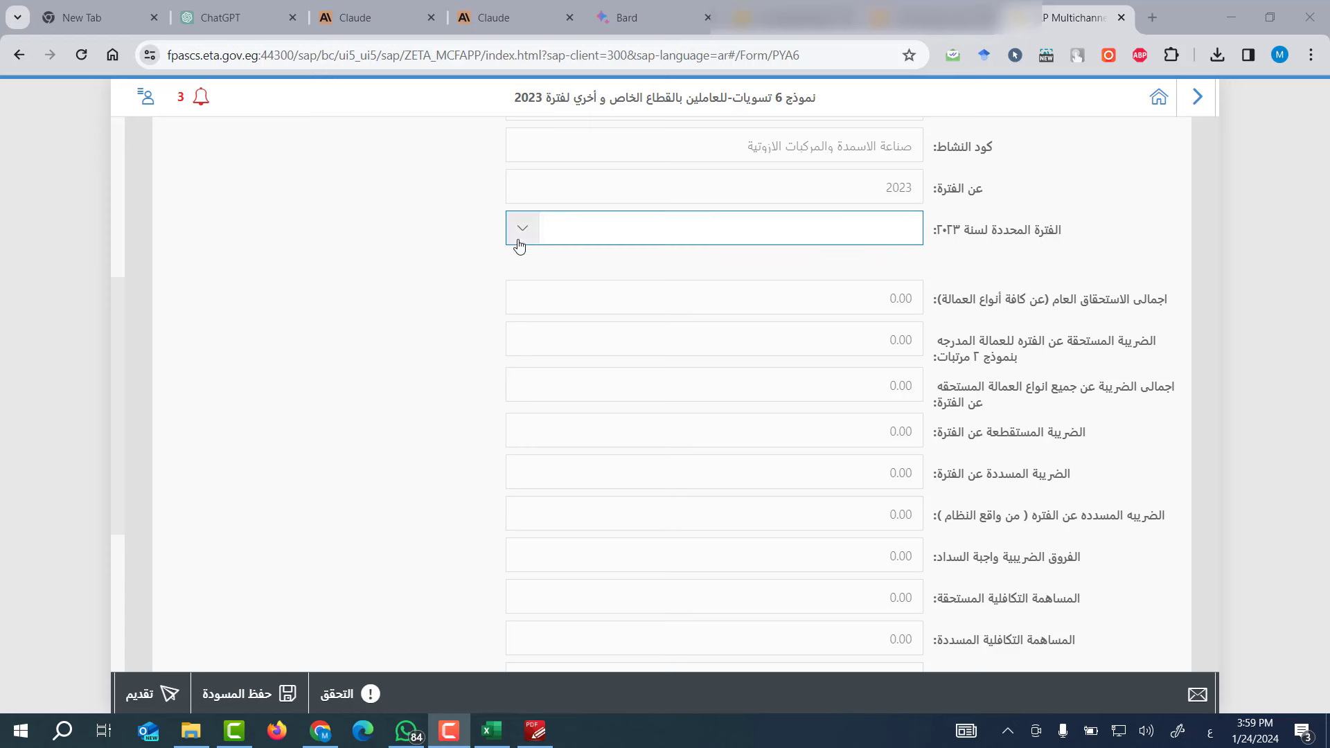
click(646, 297)
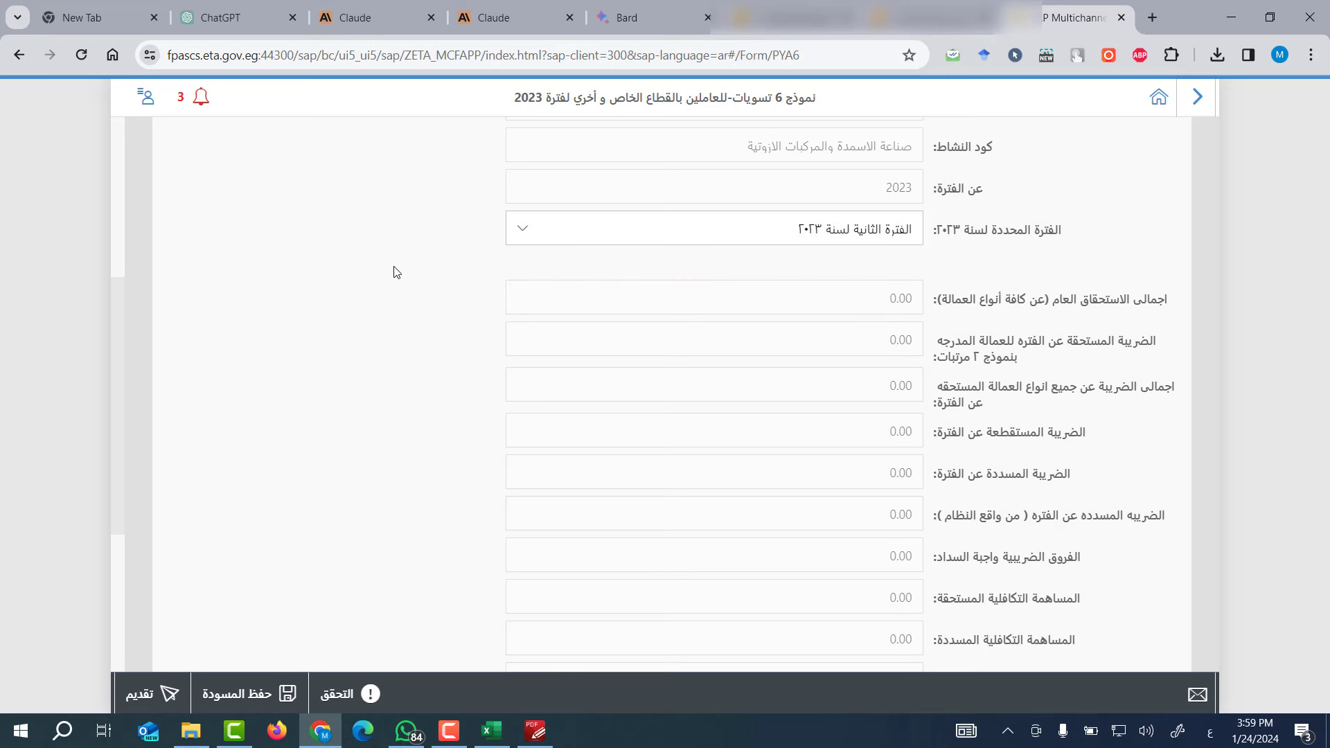
click(525, 238)
click(524, 240)
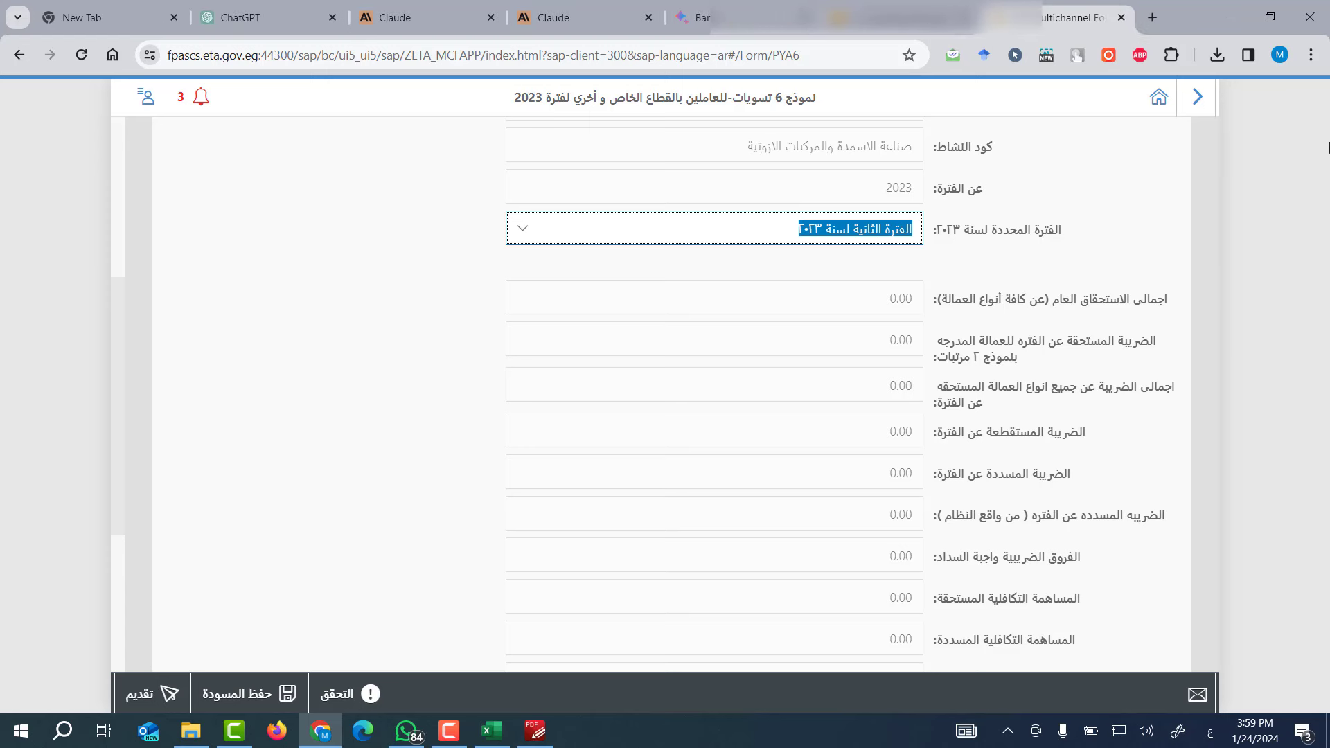
Open a new Incognito browser window and close it again.
click(1311, 56)
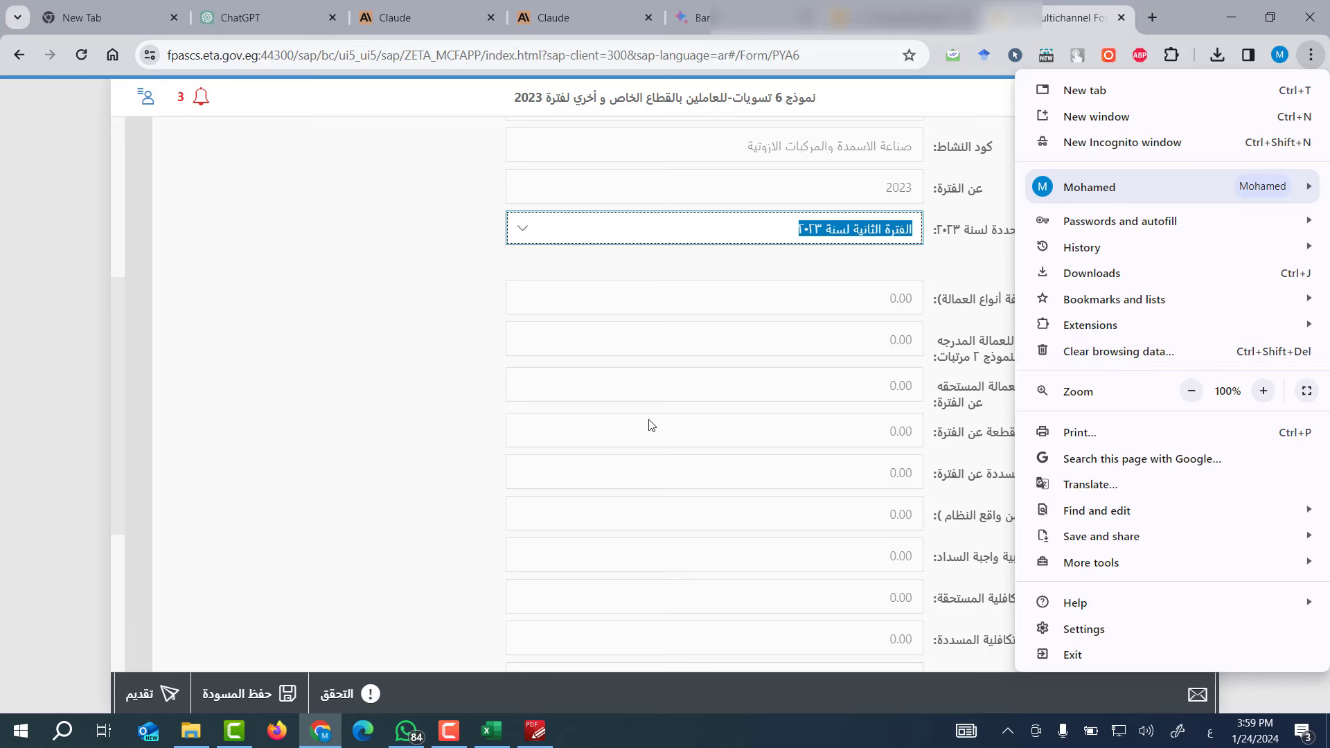
click(383, 391)
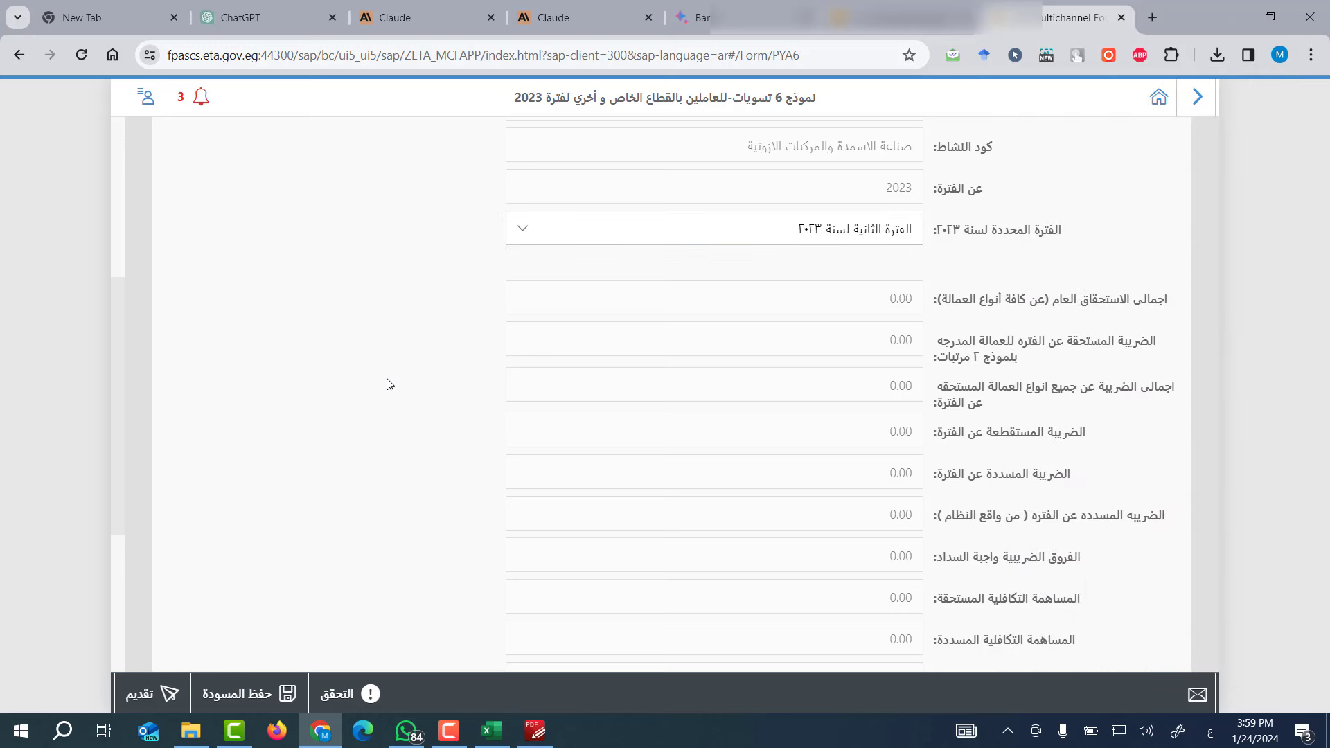
click(1312, 65)
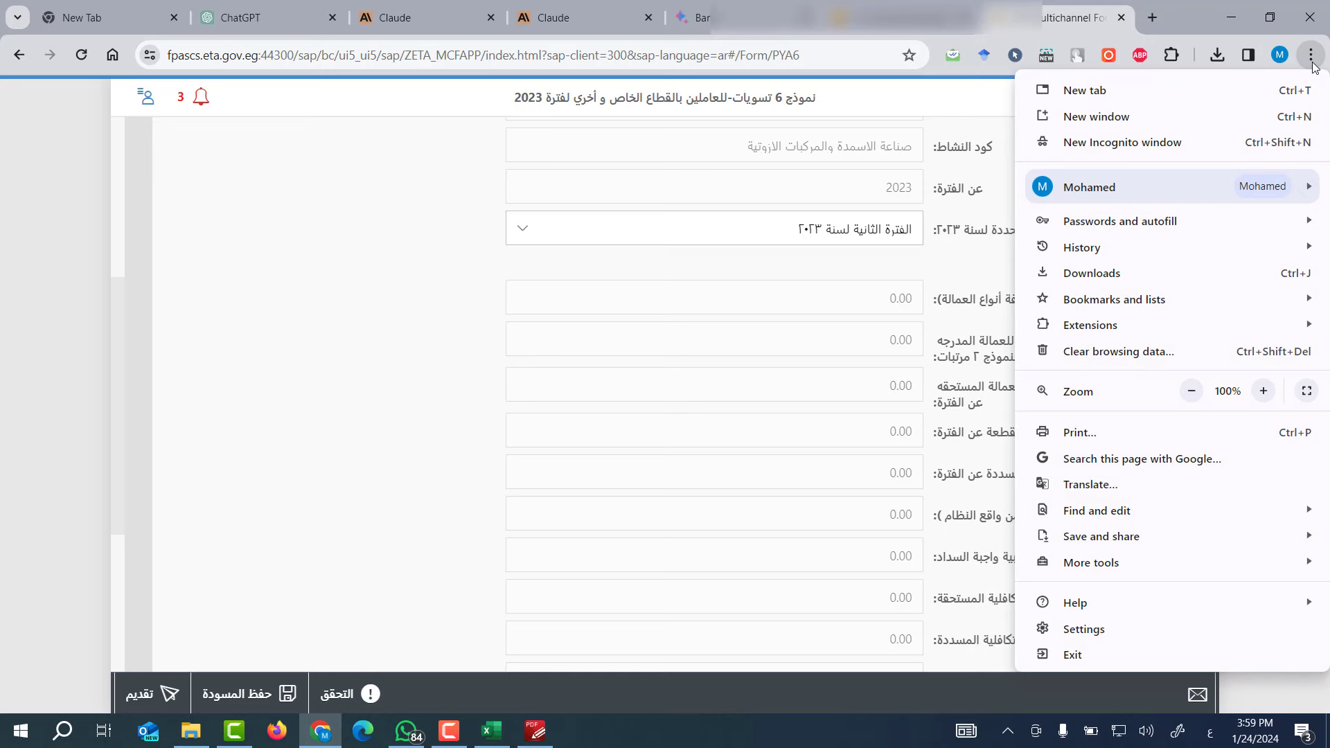
click(1145, 143)
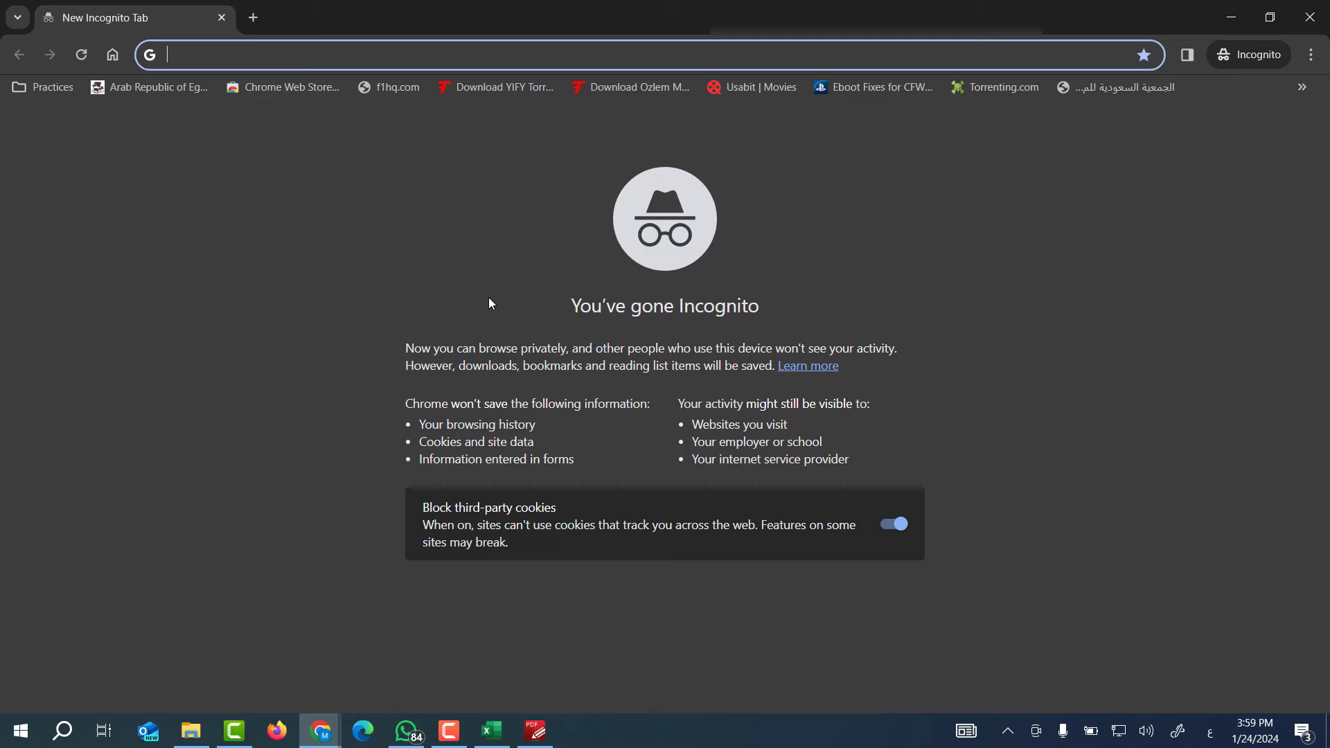
click(1310, 17)
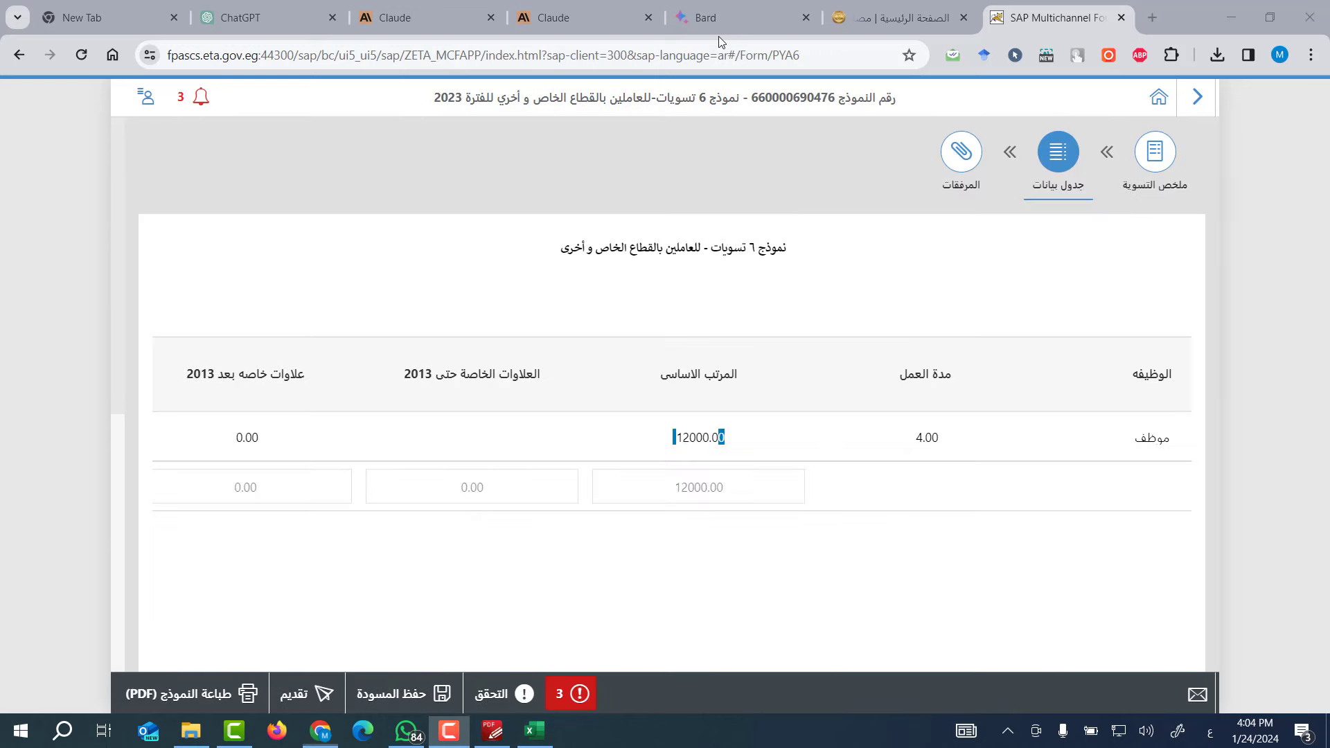
Examine the employee's job, work duration, basic salary, allowances and benefits columns in the second-period data table (جدول بيانات).
double_click(1160, 437)
double_click(932, 434)
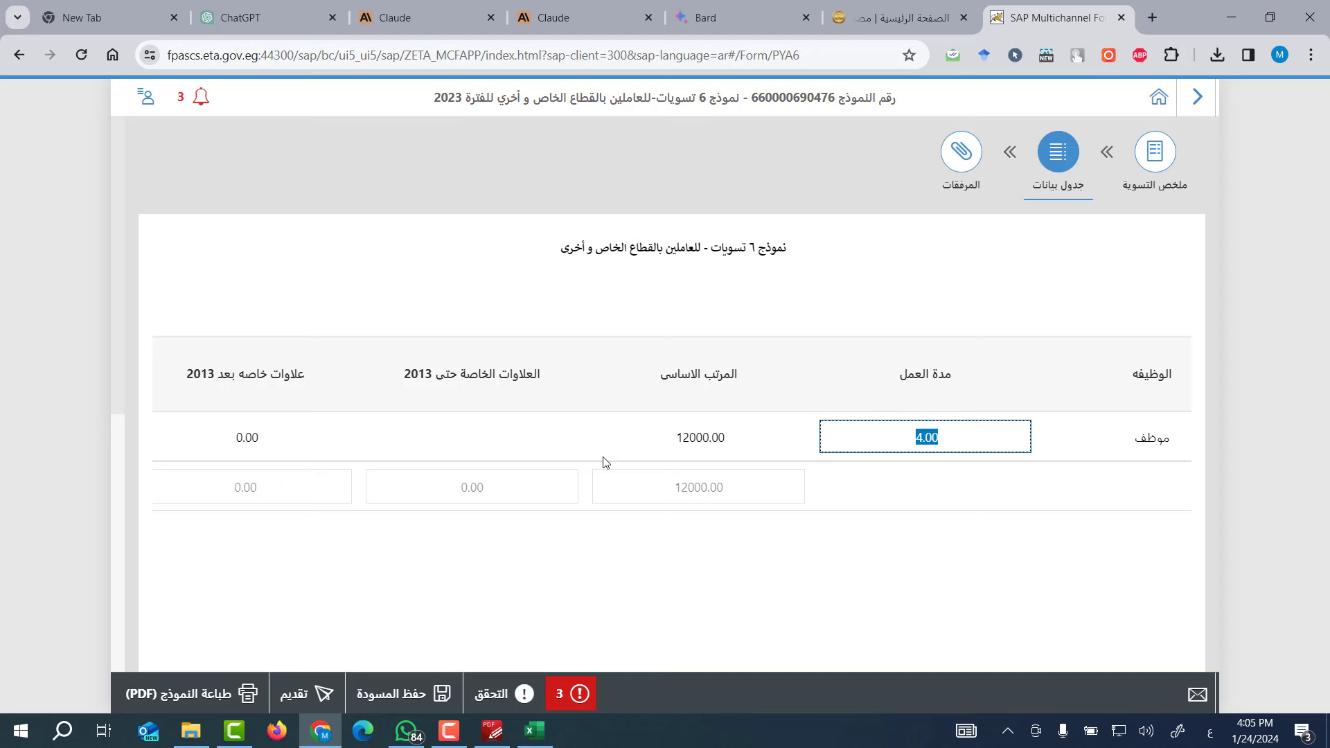
click(689, 442)
key(Tab)
key(Tab)
key(Tab)
key(Tab)
key(Tab)
key(Tab)
key(Tab)
key(Tab)
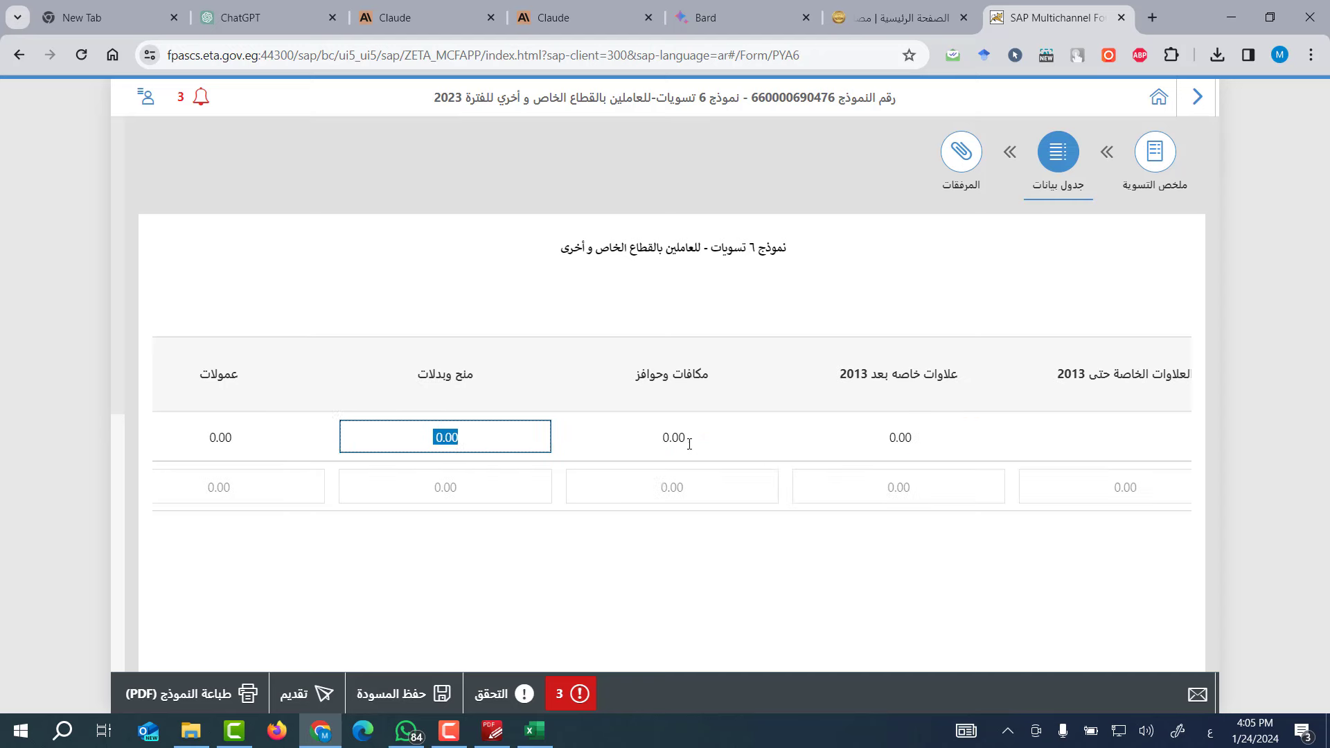
key(Tab)
key(Tab)
key(Tab)
key(Tab)
key(Tab)
key(Tab)
key(Tab)
key(Tab)
key(Tab)
key(Tab)
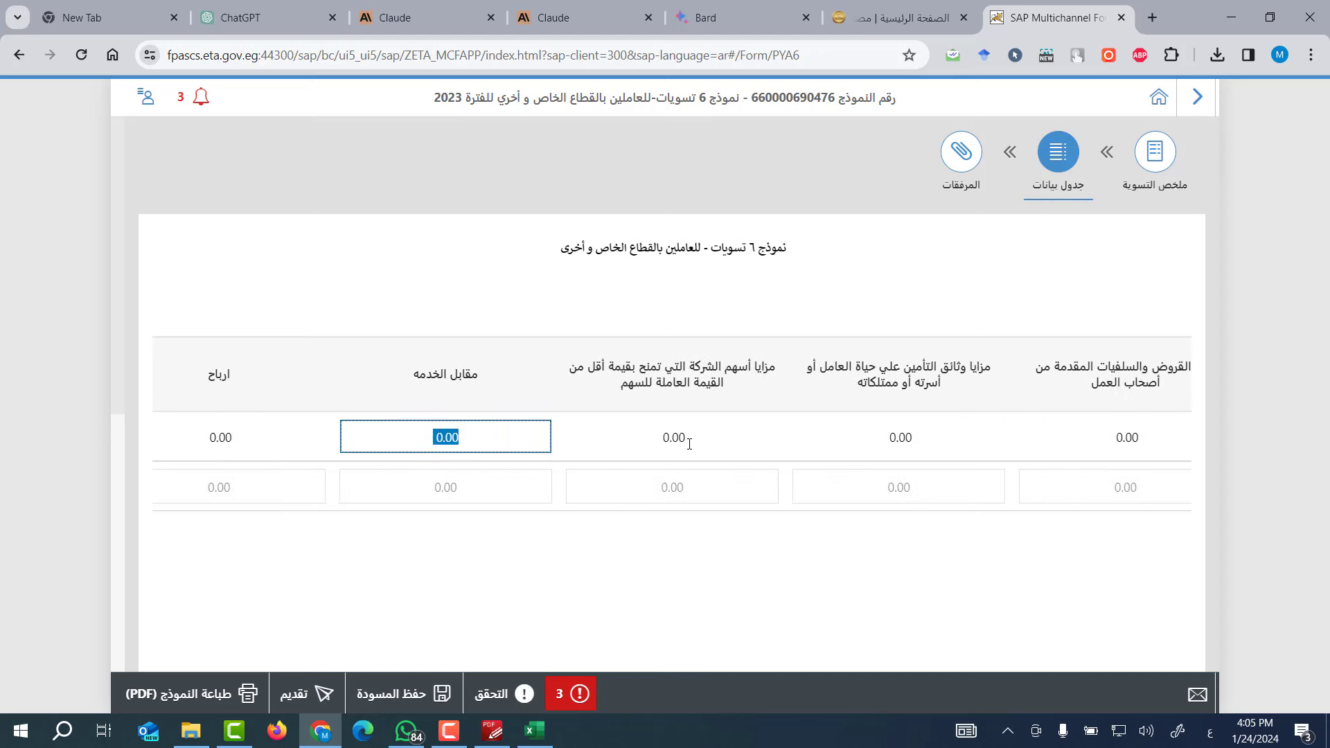
Examine the employee's exemption, insurance share and deduction columns in the second-period data table.
key(Tab)
key(Tab)
key(Tab)
key(Tab)
key(Tab)
key(Tab)
key(Tab)
key(Tab)
key(Tab)
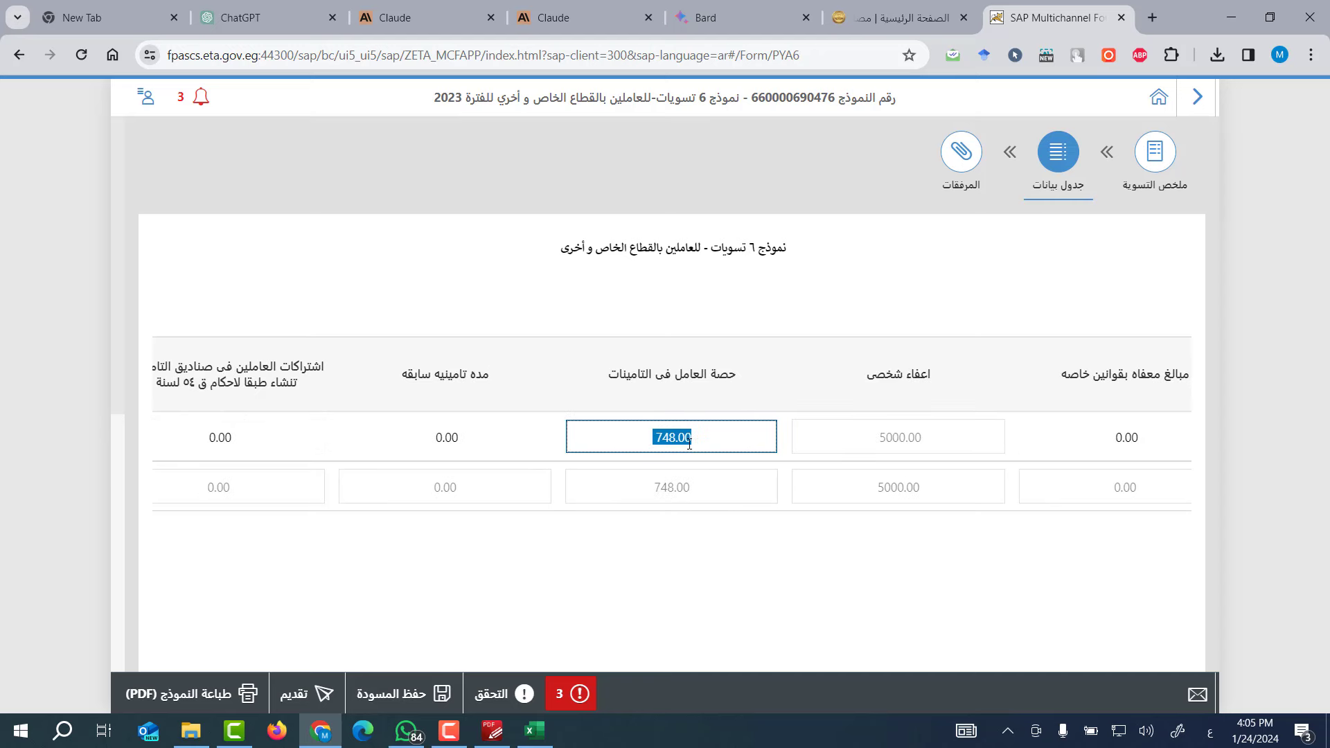
key(Tab)
key(Tab)
key(Tab)
key(Tab)
key(Tab)
key(Tab)
key(Tab)
key(Tab)
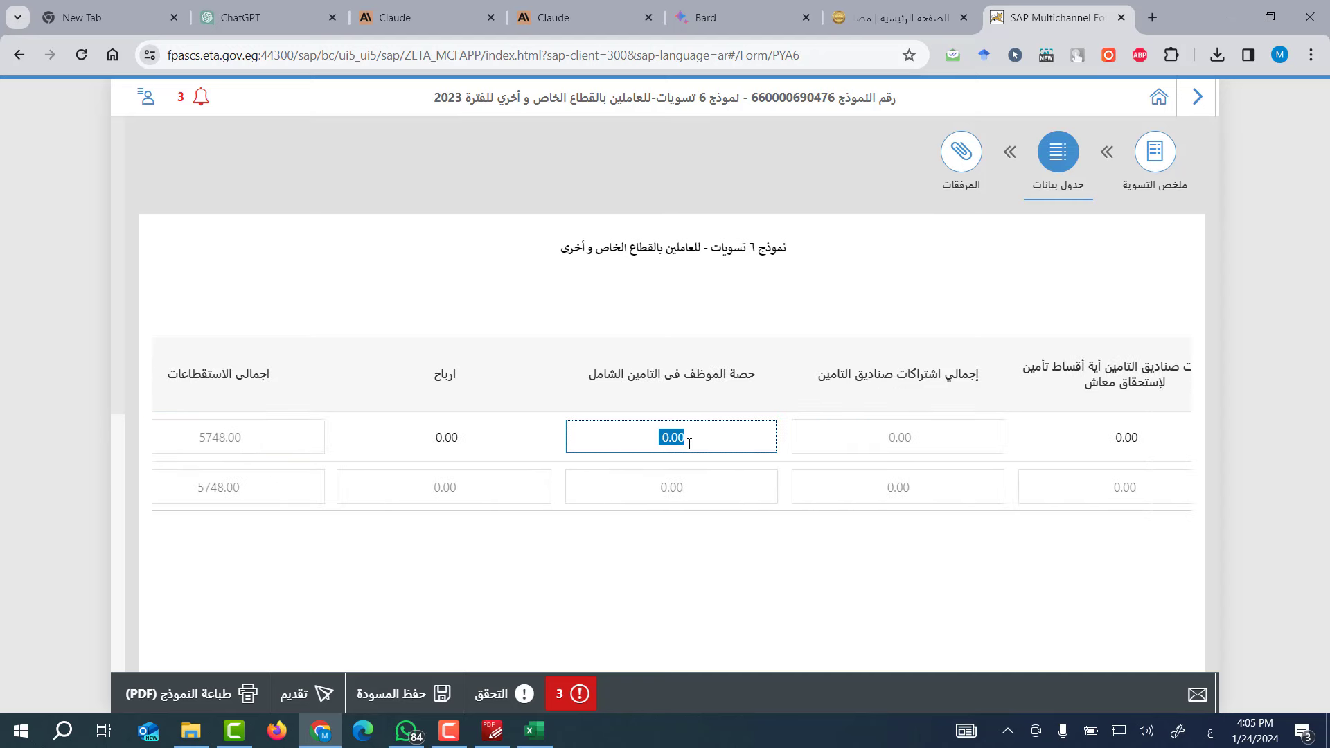
Examine the employee's paid tax, martyrs' fund contribution, insurance wage and comprehensive wage columns.
key(Tab)
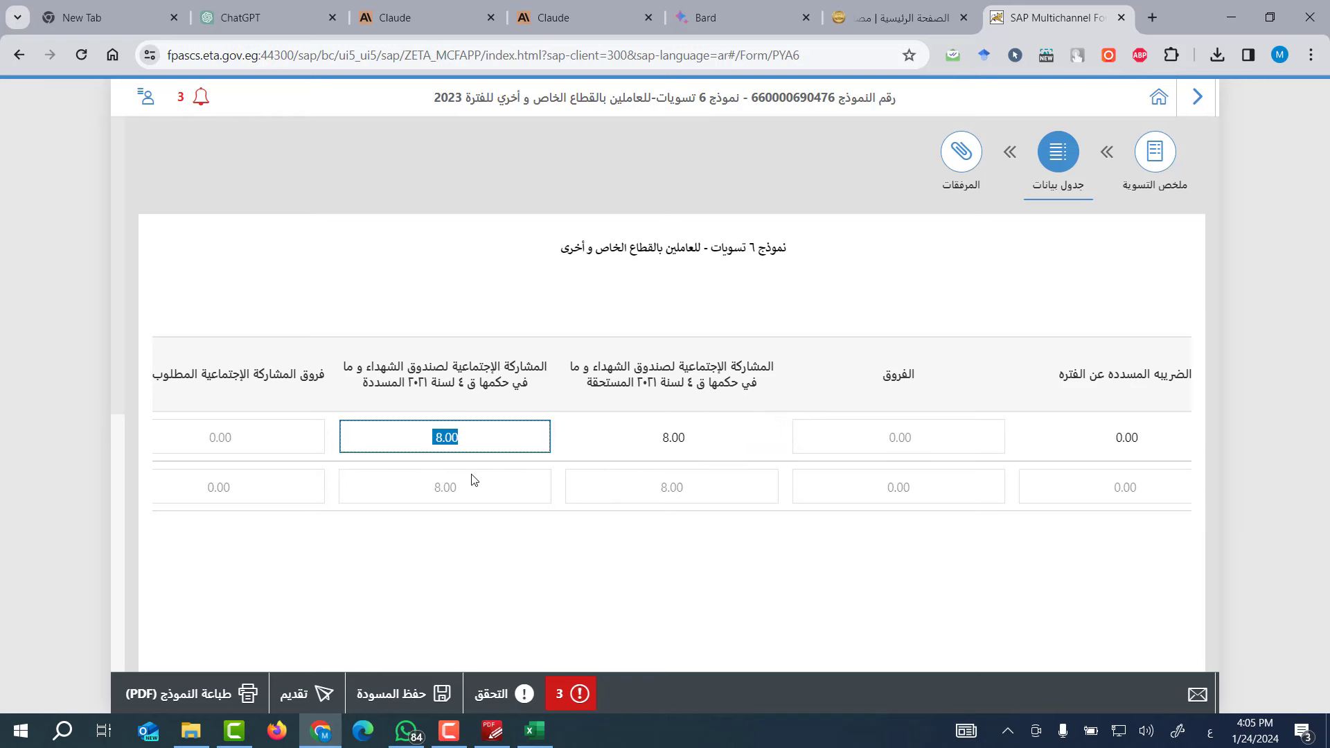
key(Tab)
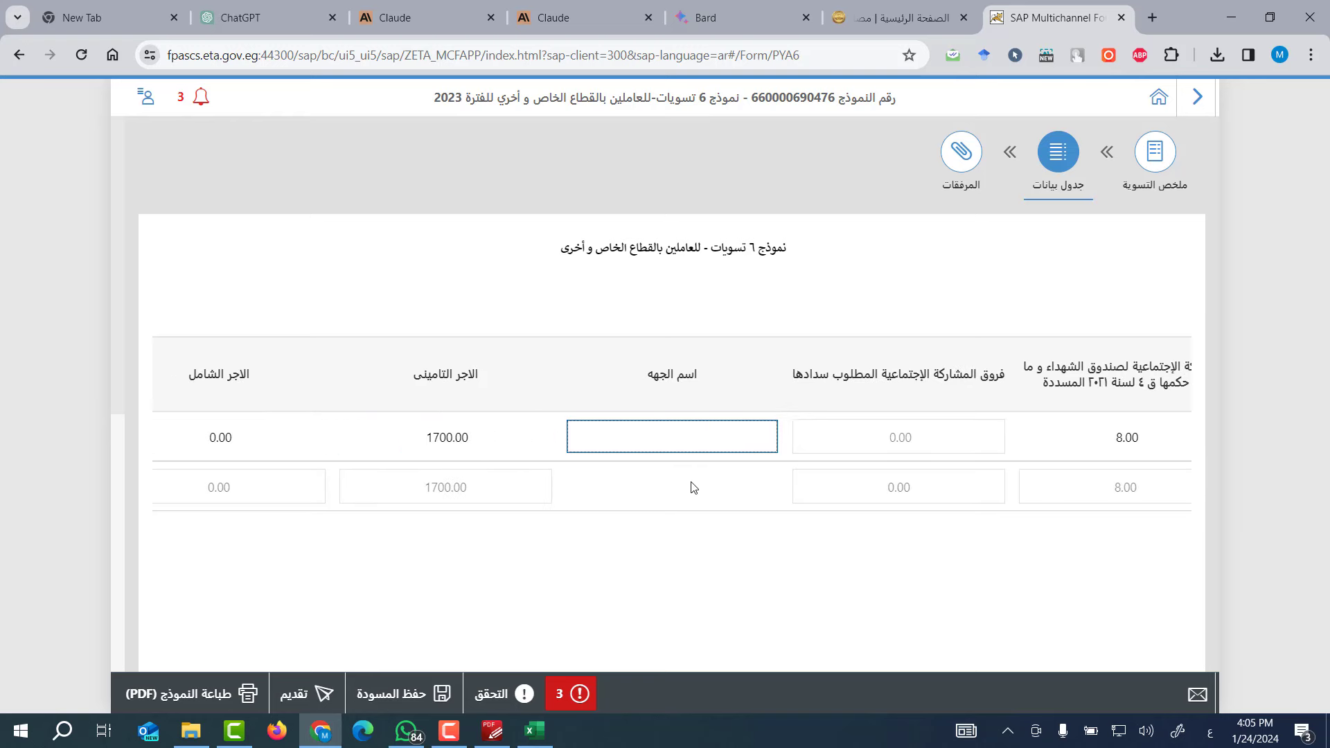
key(Tab)
key(Tab)
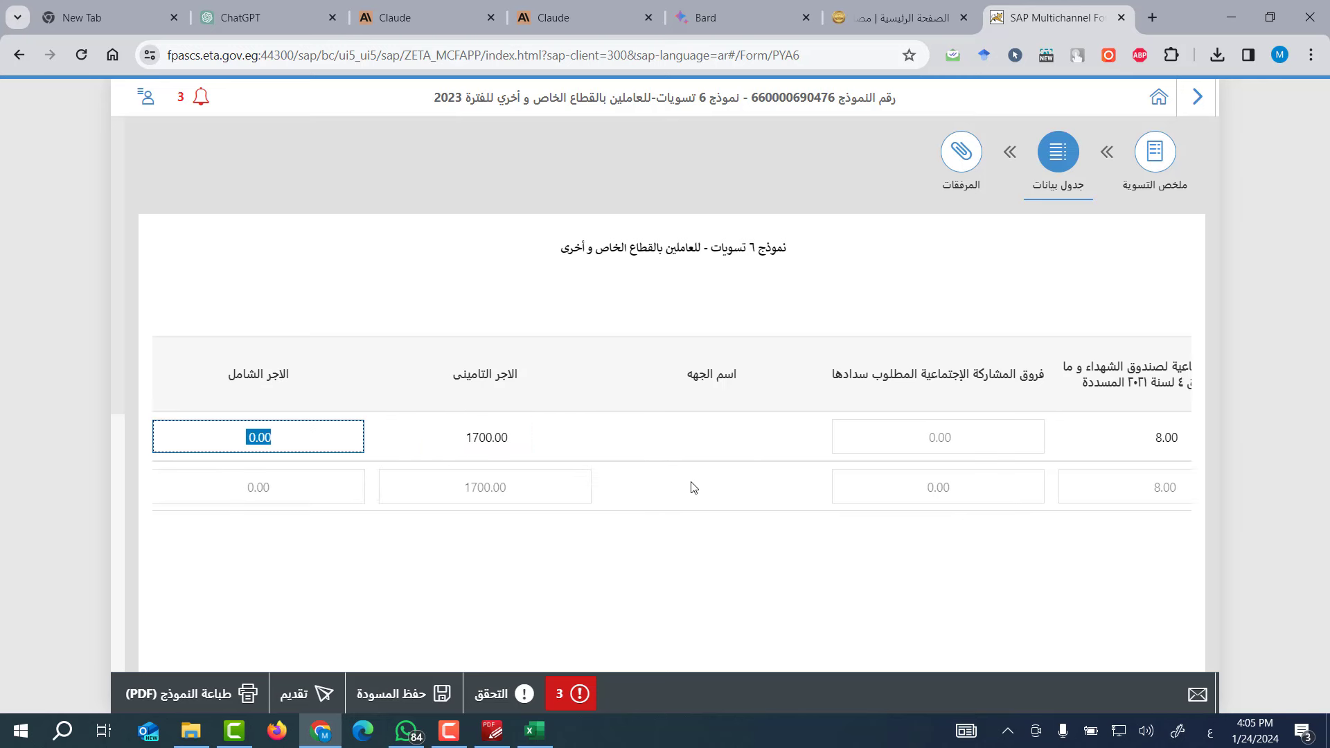
key(Tab)
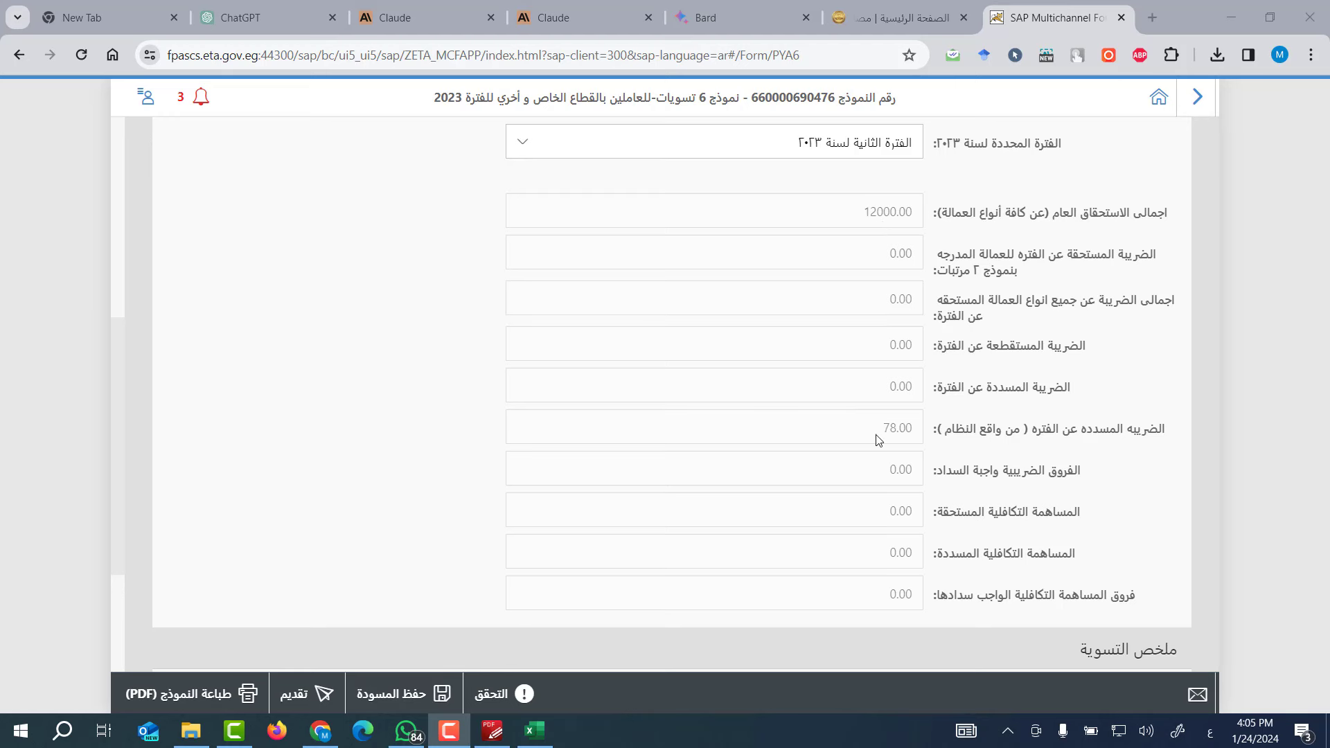
Review the second-period settlement summary and submit the form, confirming the request and accepting the warnings.
scroll(913, 444, down, 3)
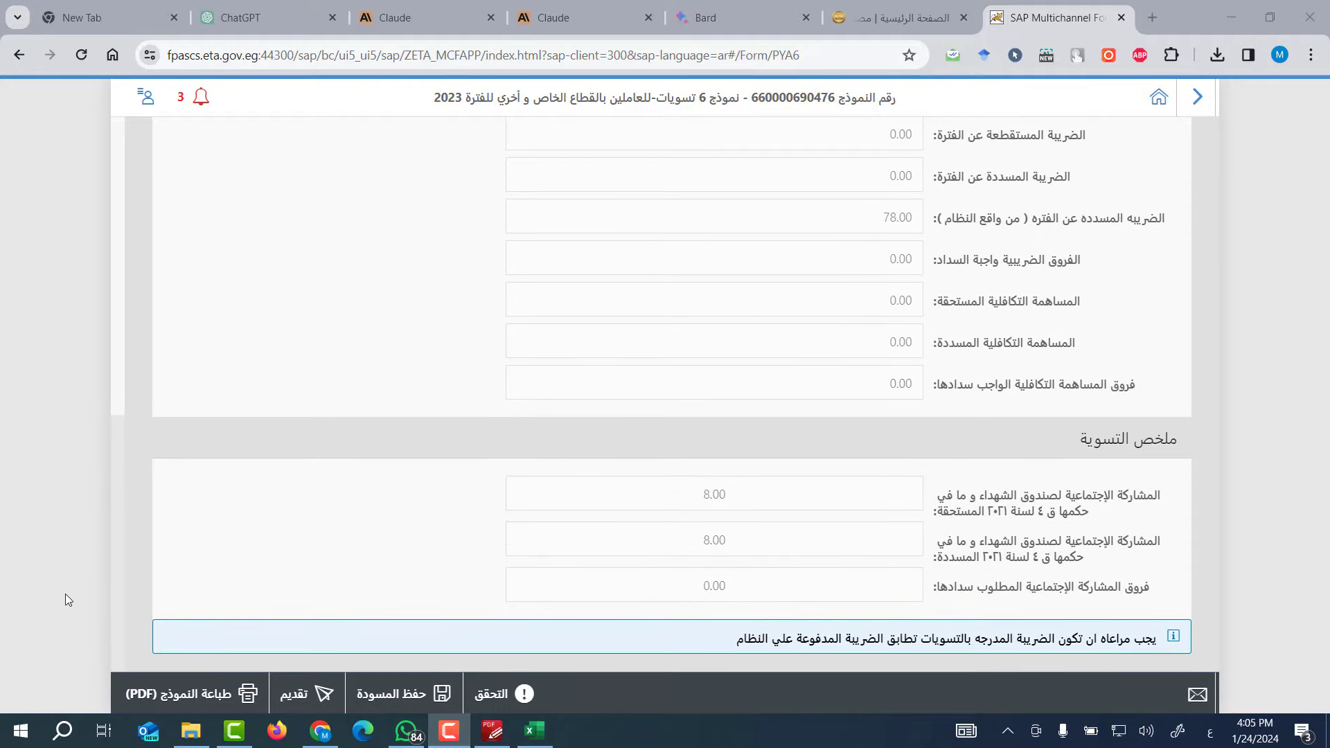
click(307, 702)
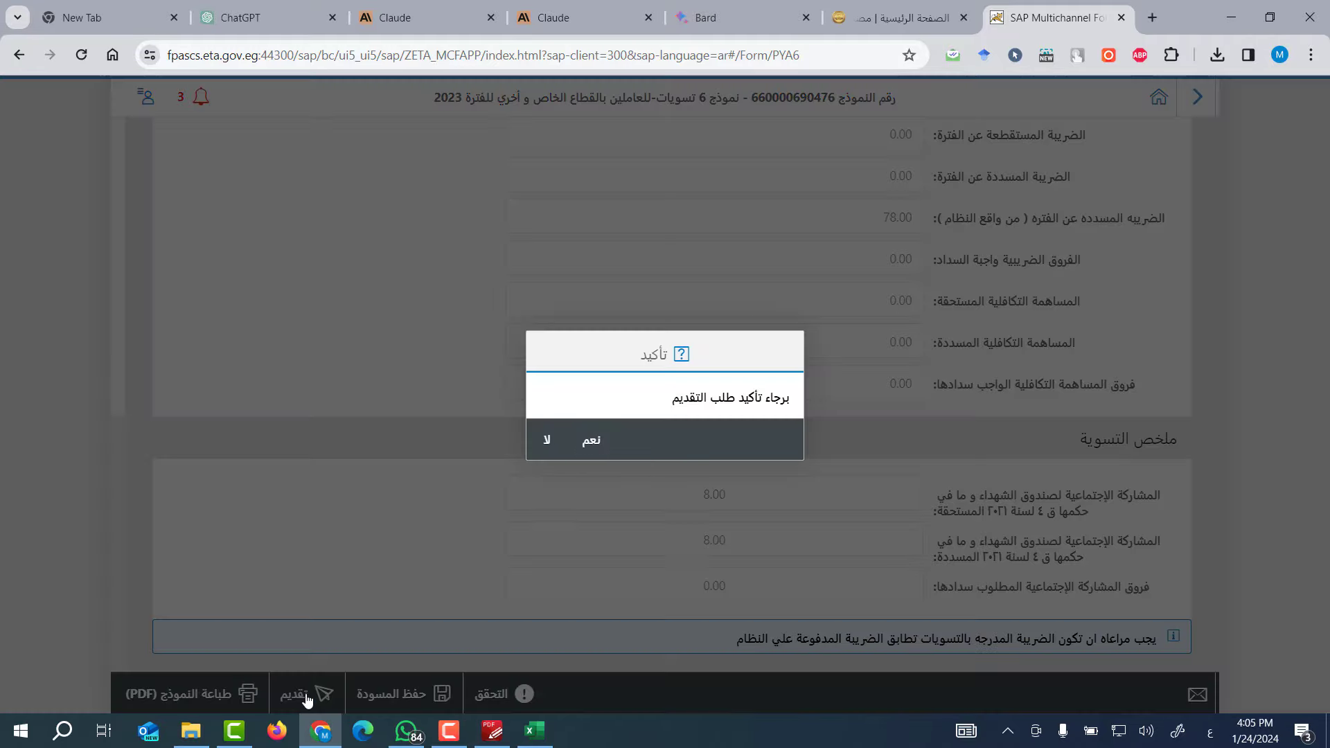
click(590, 442)
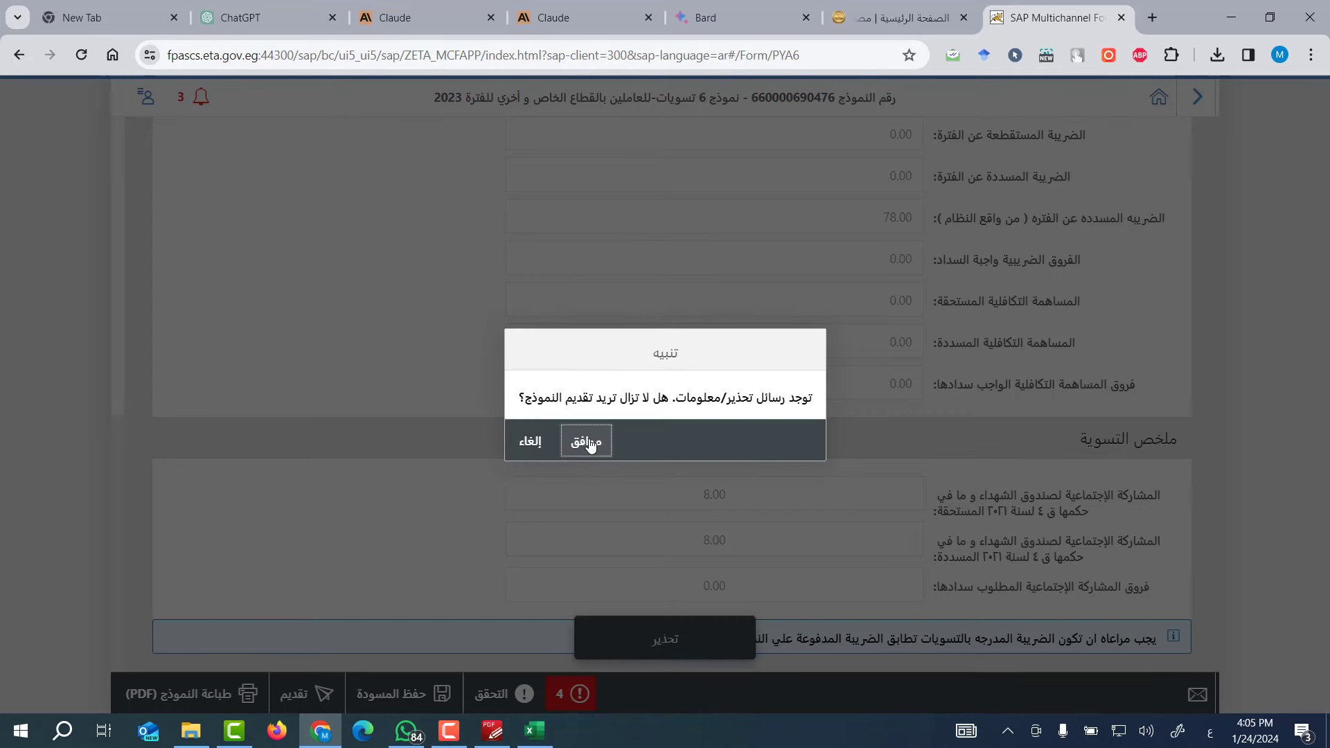
click(590, 443)
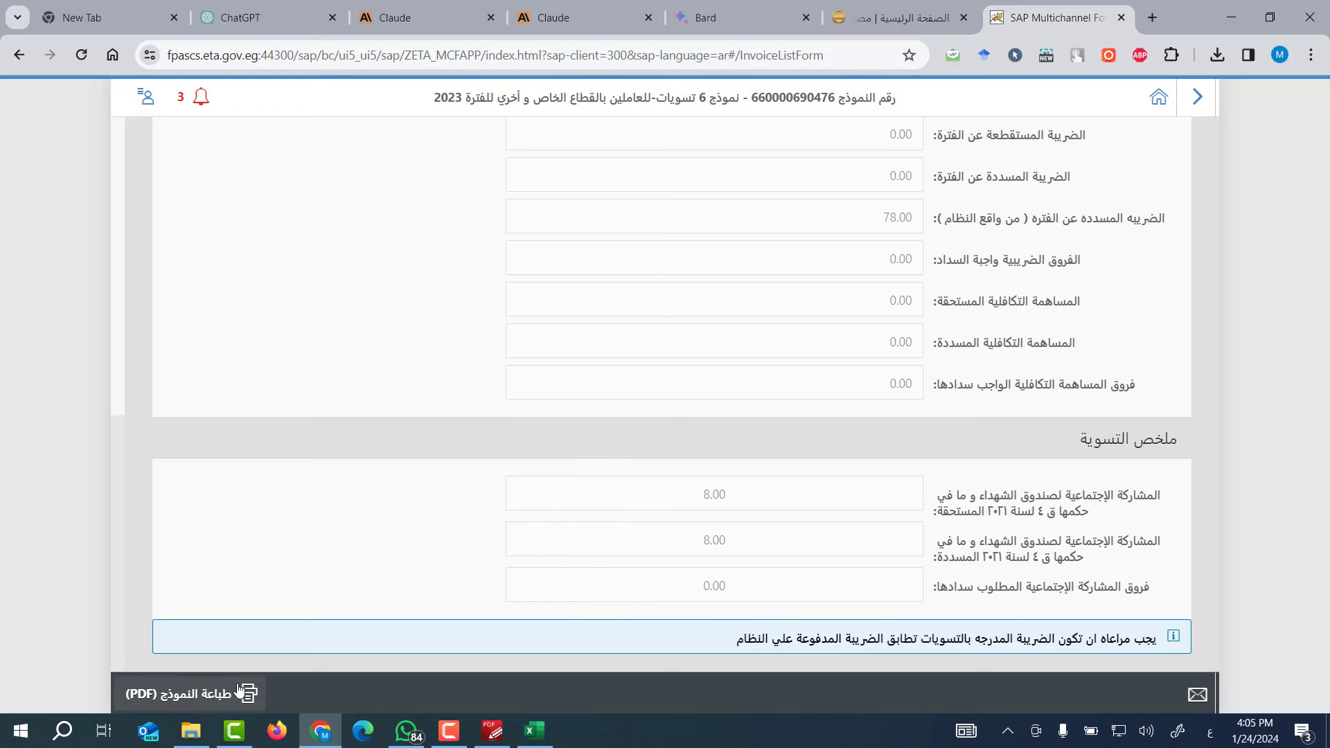
Export the submitted form as a PDF, view the downloaded file in PDF-XChange Editor and return to Chrome.
click(221, 695)
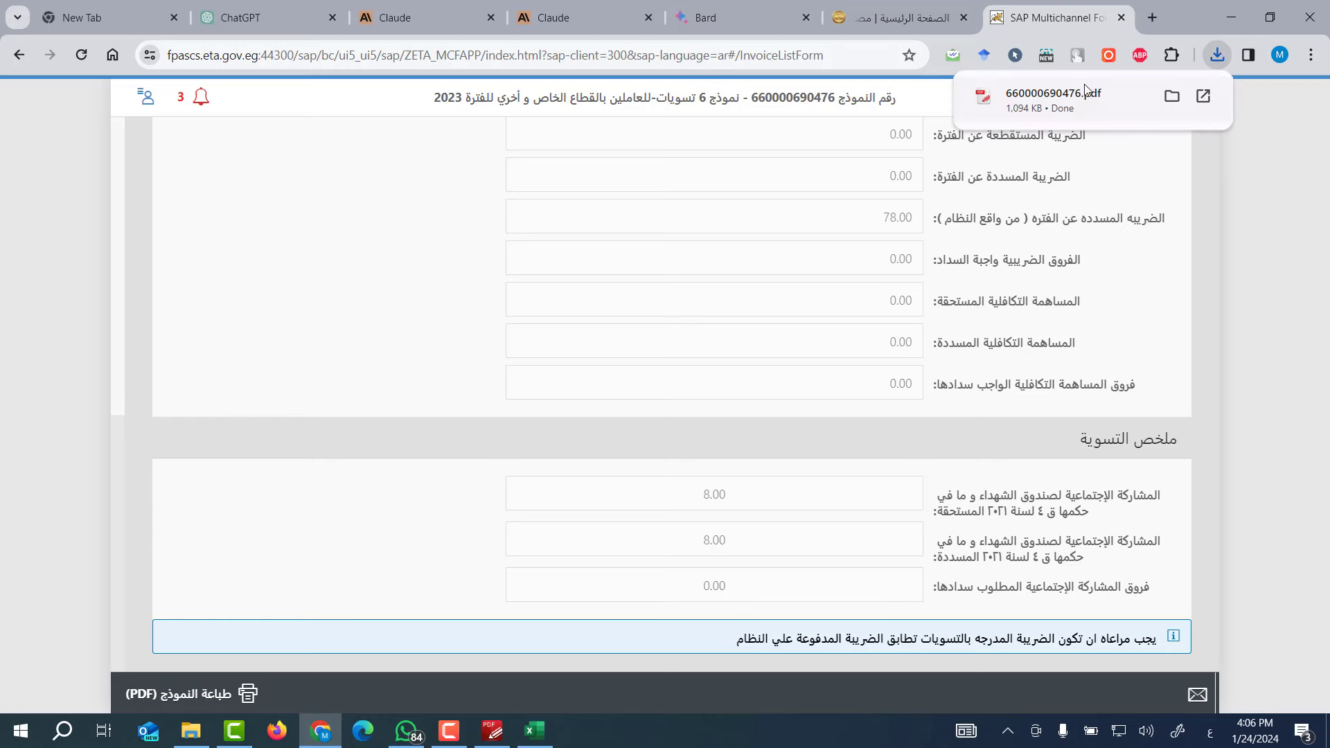
click(1079, 101)
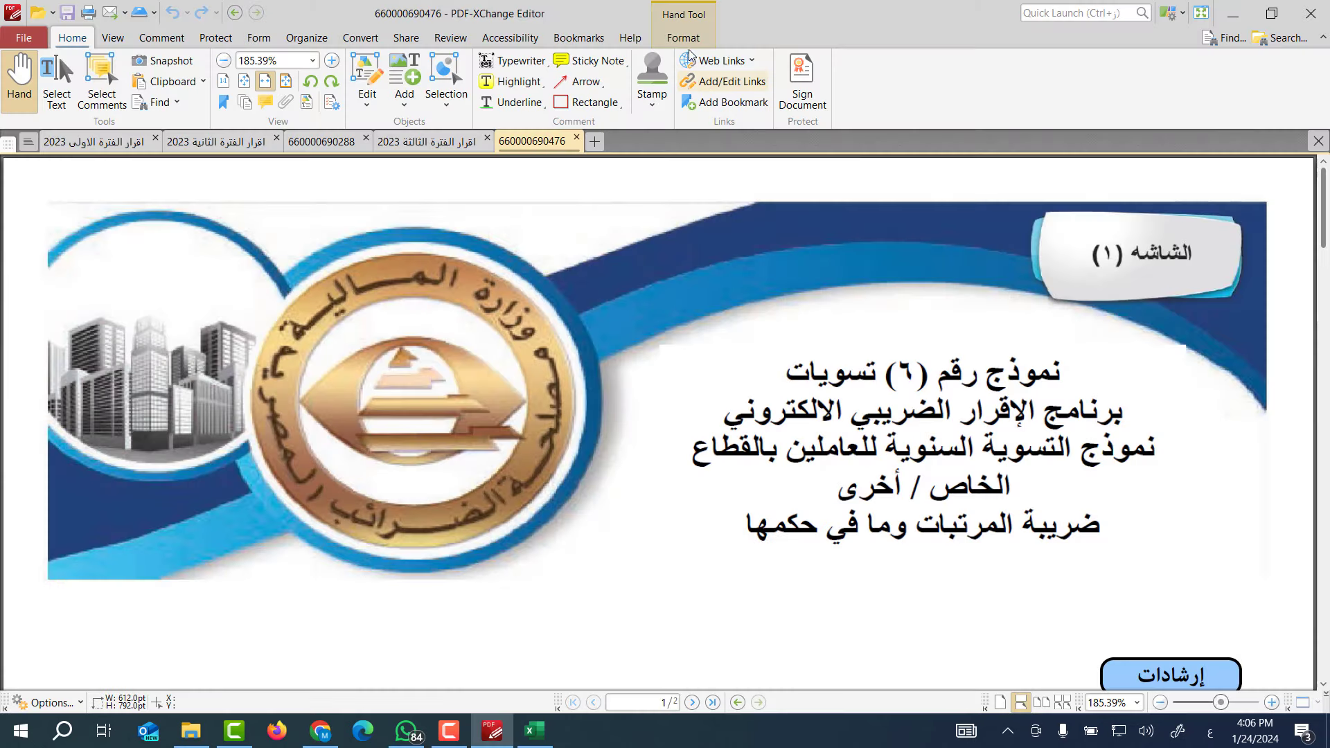
key(alt+Tab)
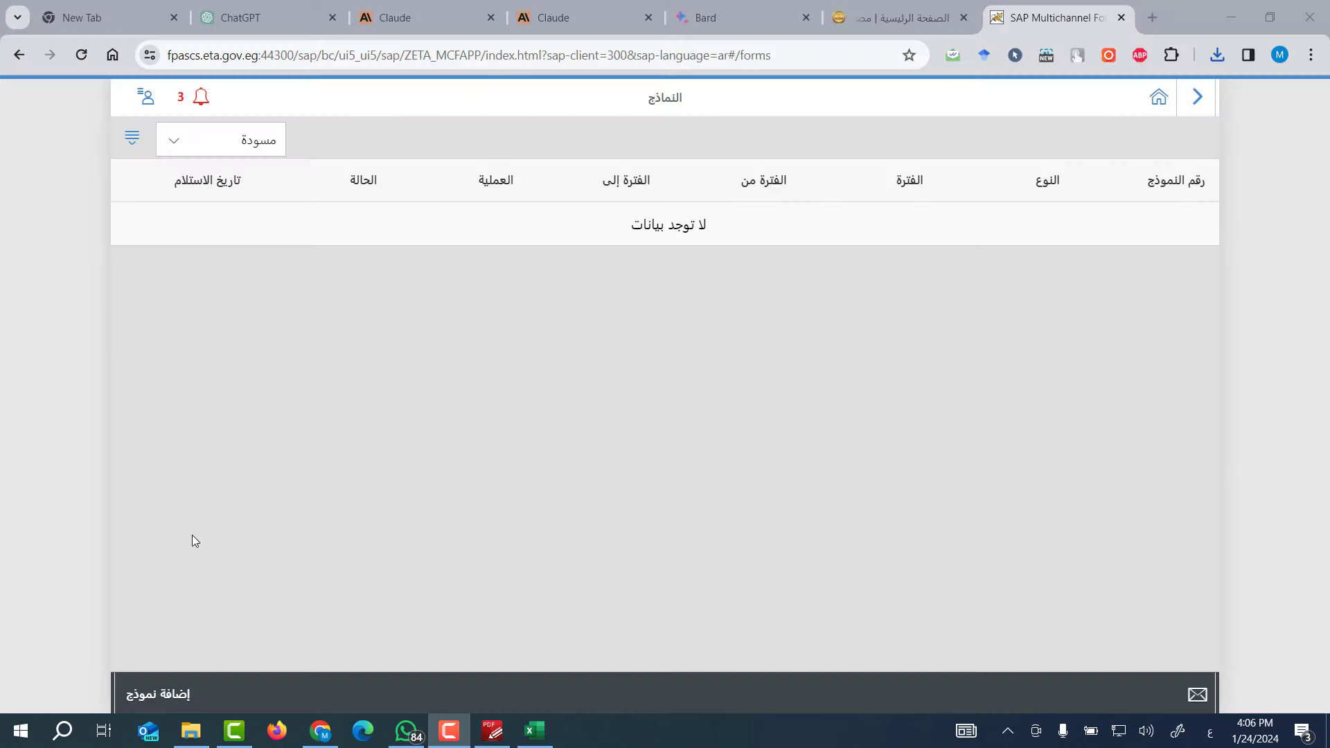
Add a نماذج المرتبات form of type نموذج 6 تسويات-للعاملين بالقطاع الخاص و أخري for the period 2023.
click(166, 693)
click(457, 448)
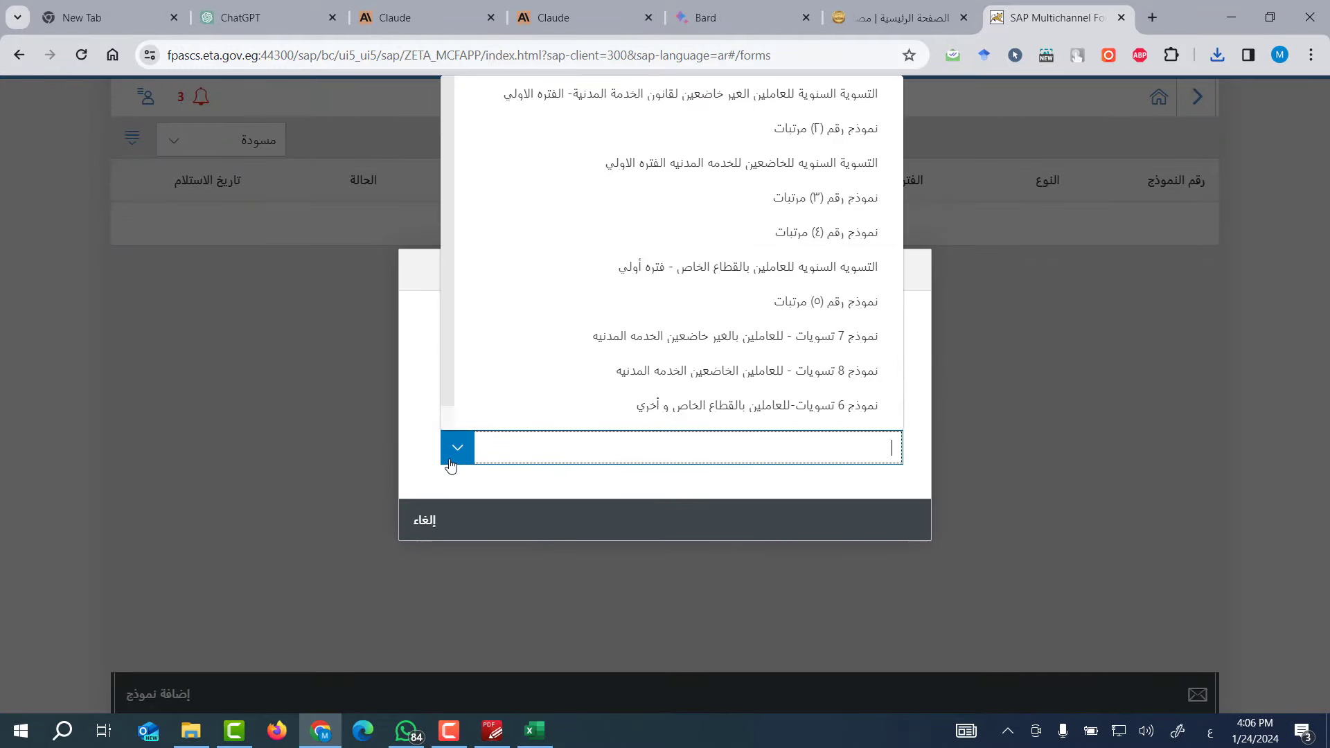
click(557, 428)
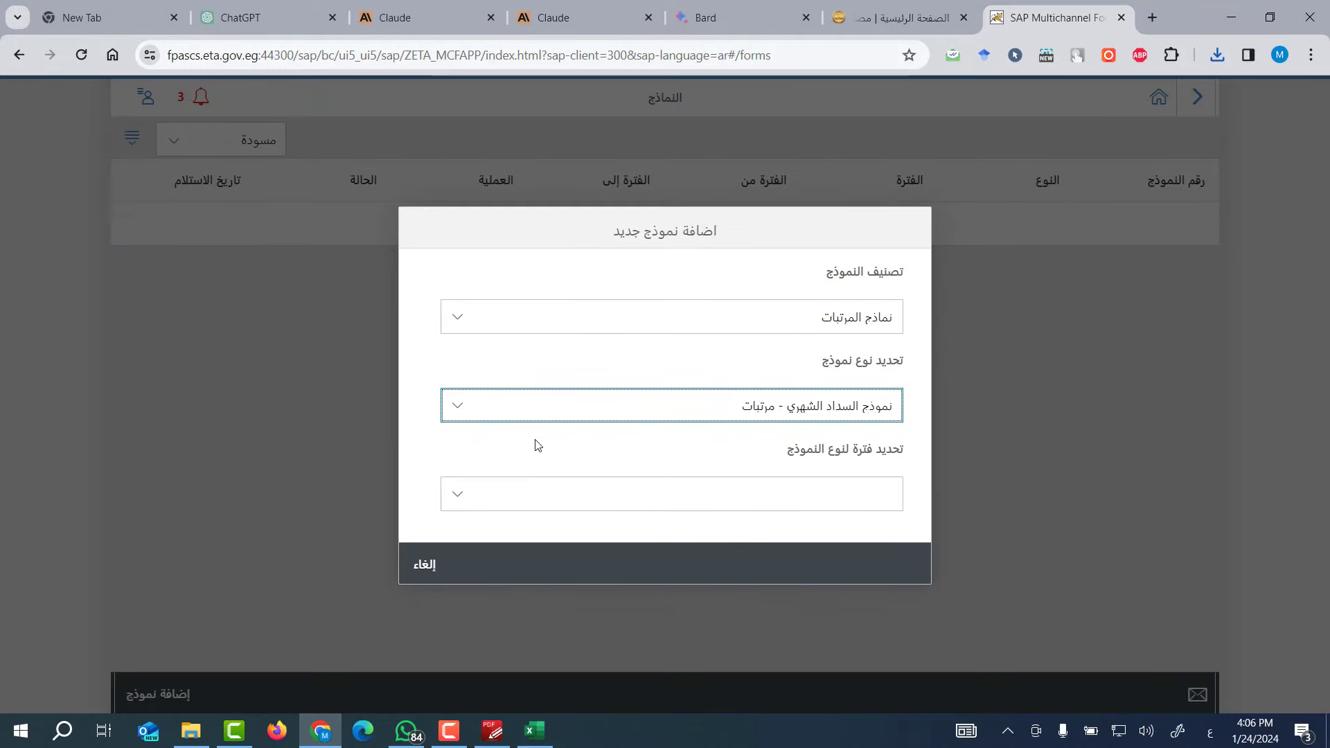
click(457, 409)
click(680, 339)
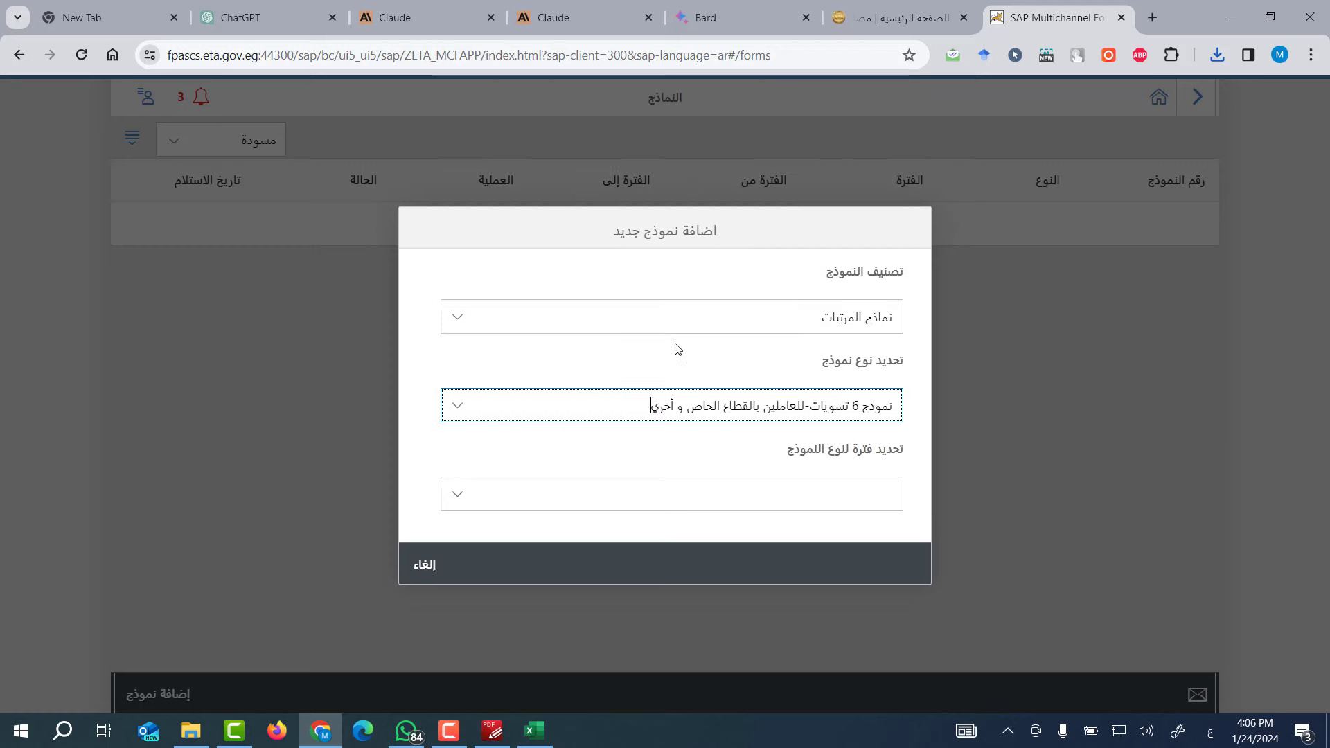
click(457, 496)
click(584, 627)
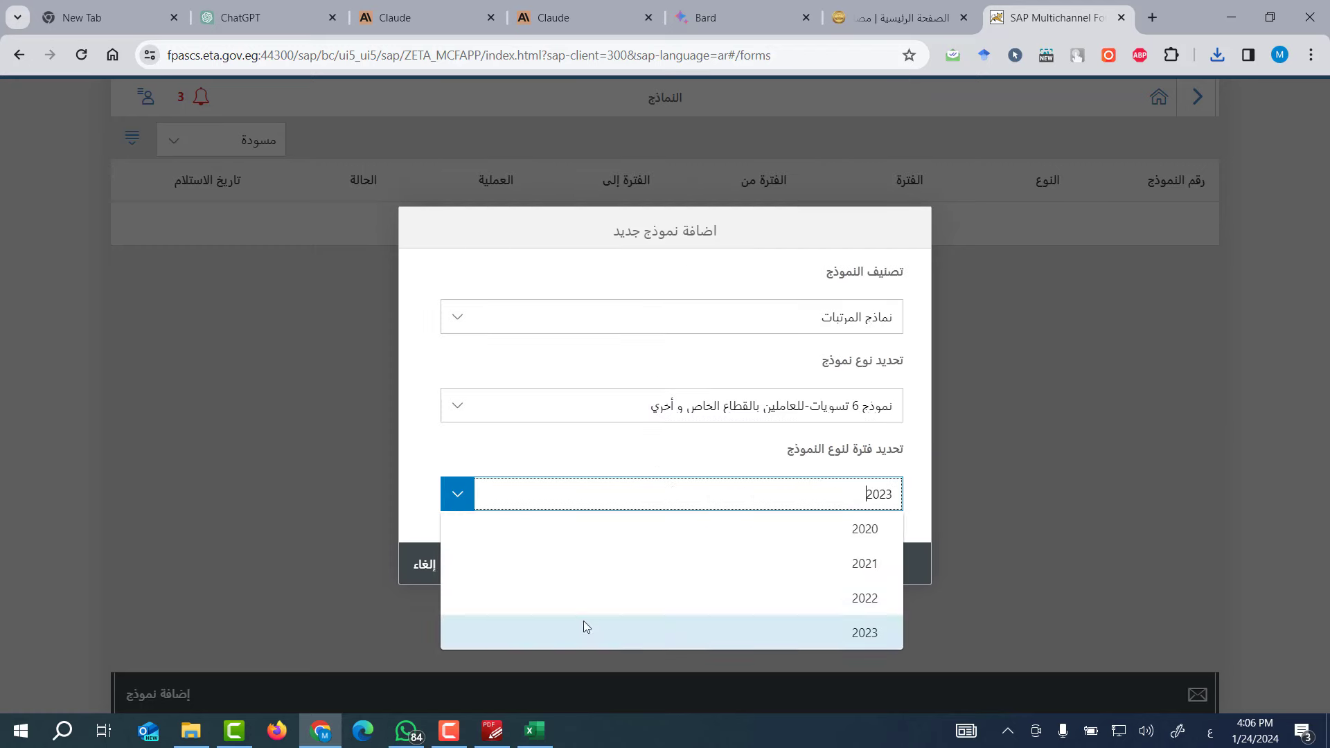
key(Return)
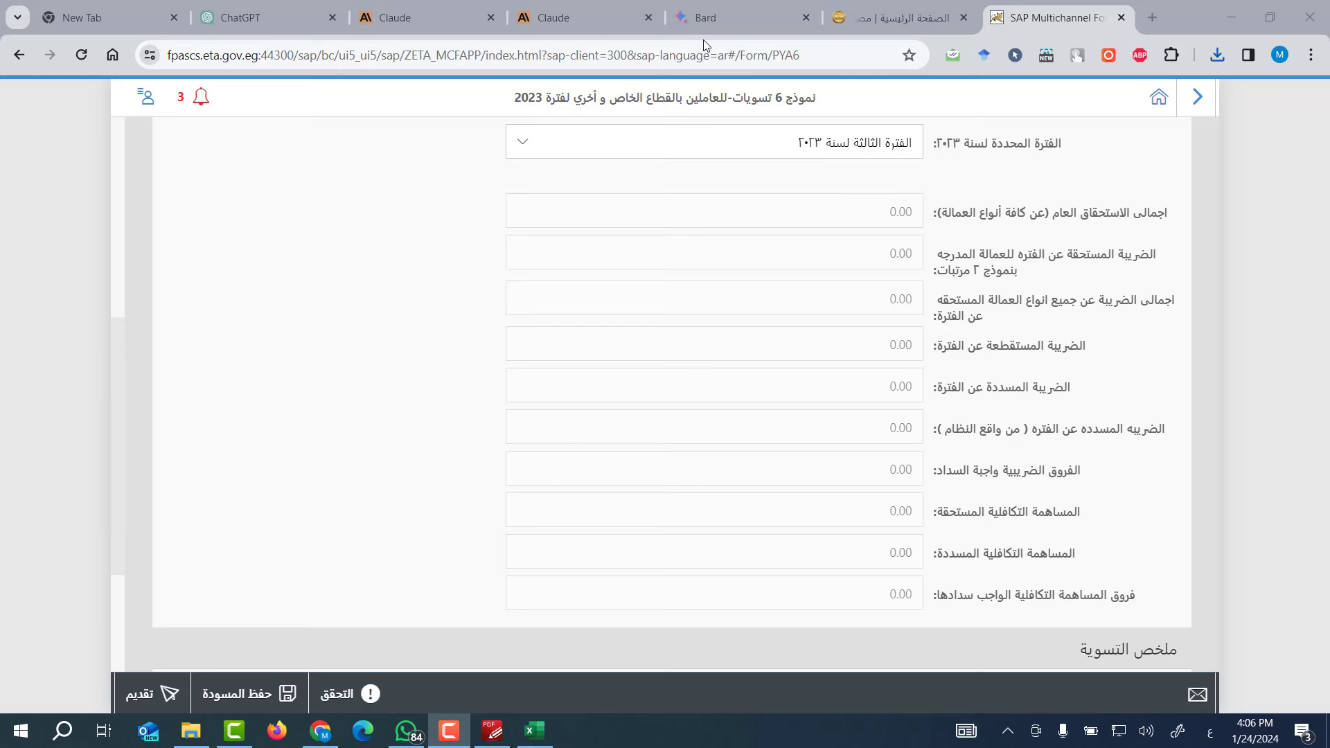
Validate the new third-period settlement, check its messages and save it as a draft.
scroll(913, 456, down, 5)
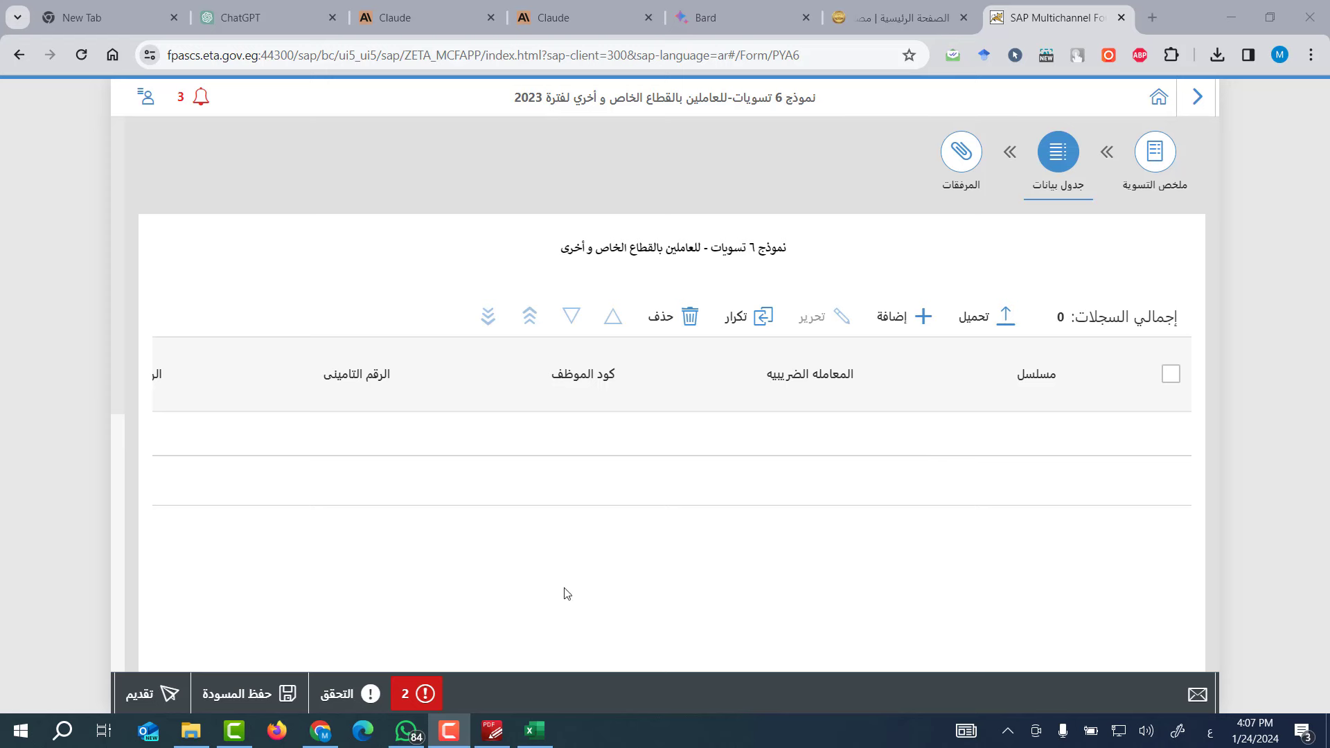
click(363, 696)
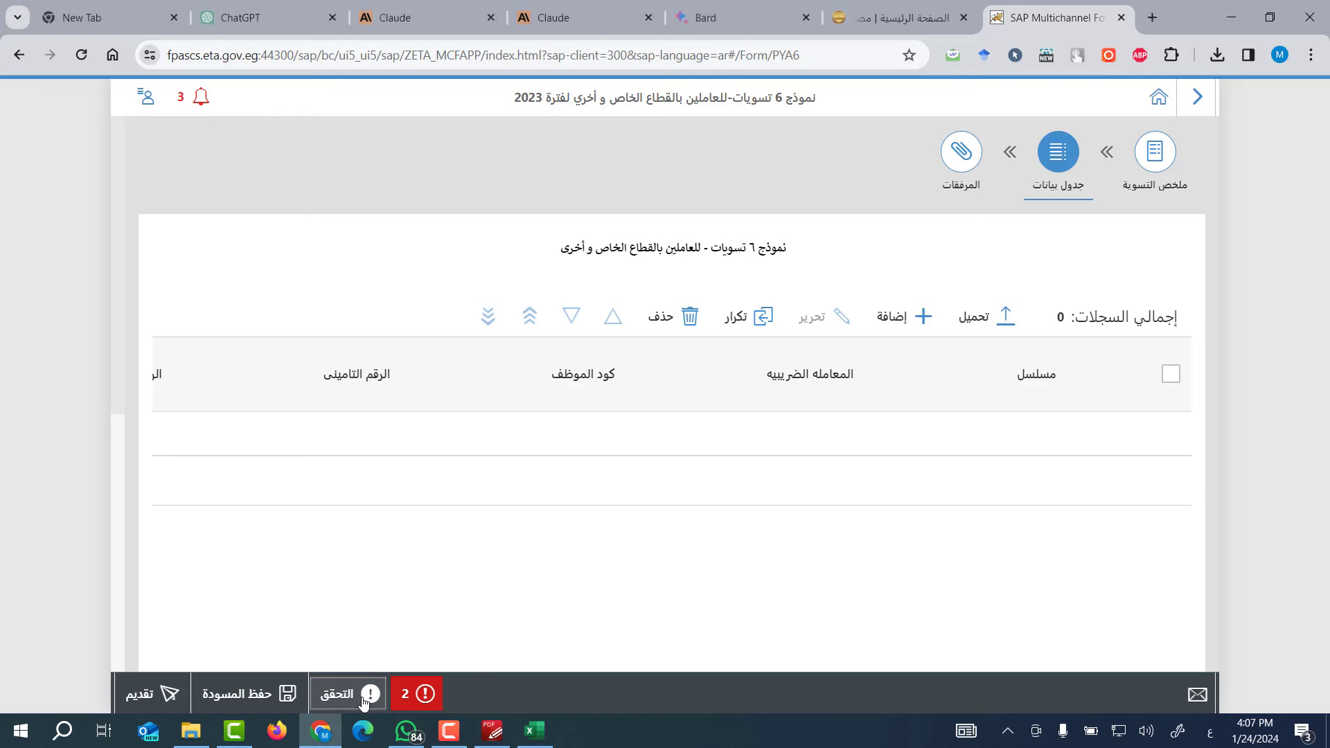
click(423, 698)
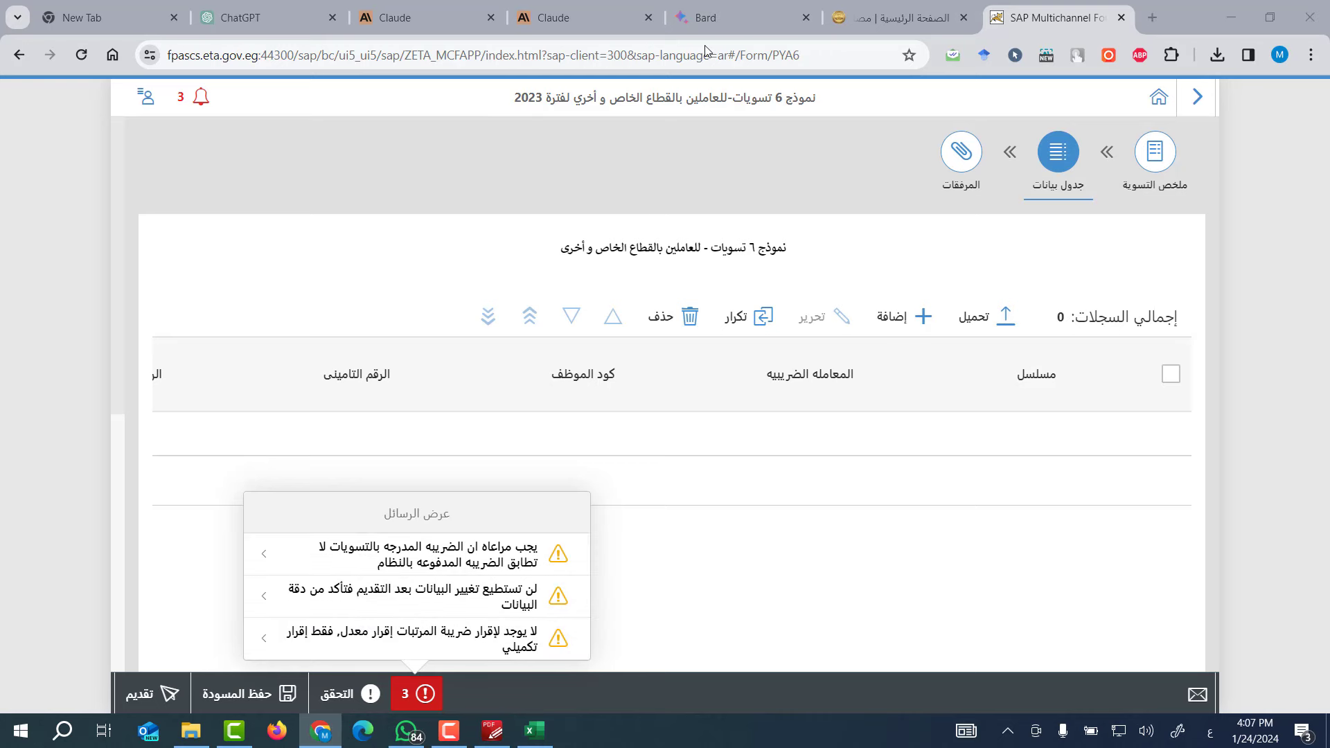
click(416, 554)
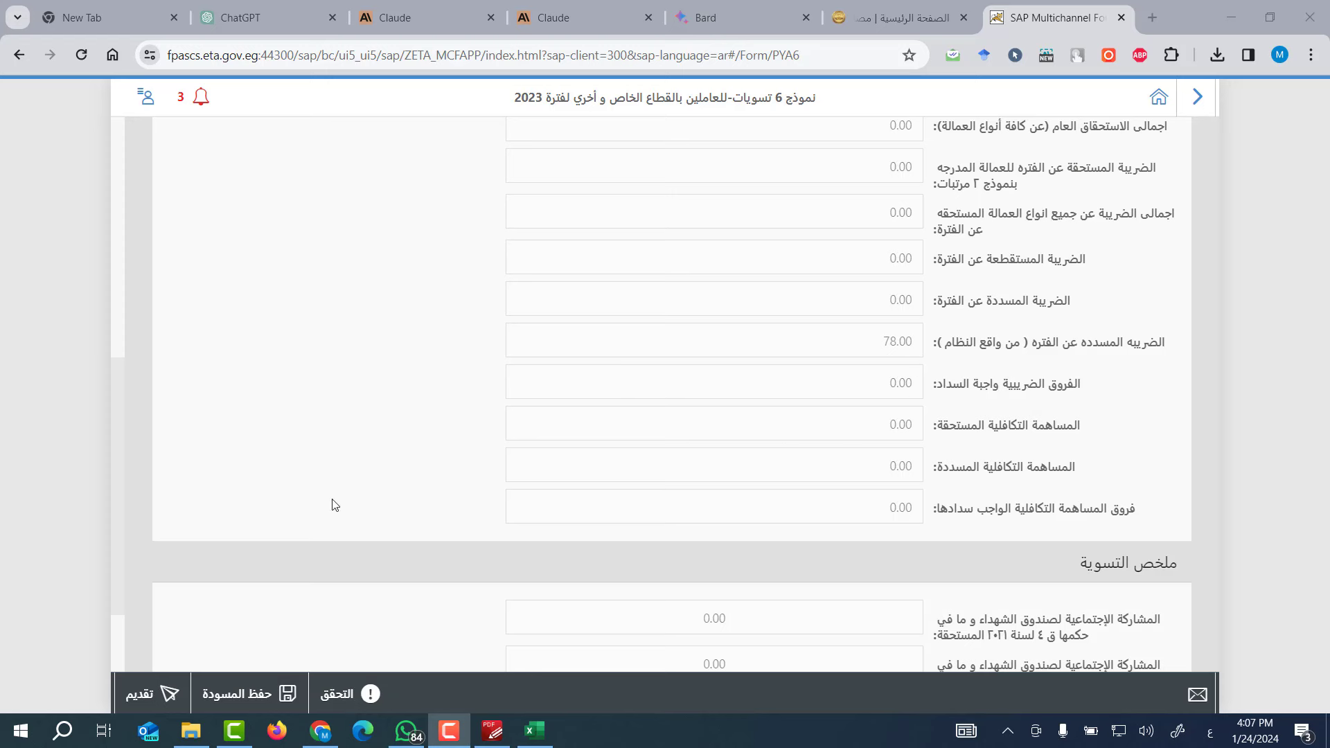
click(244, 699)
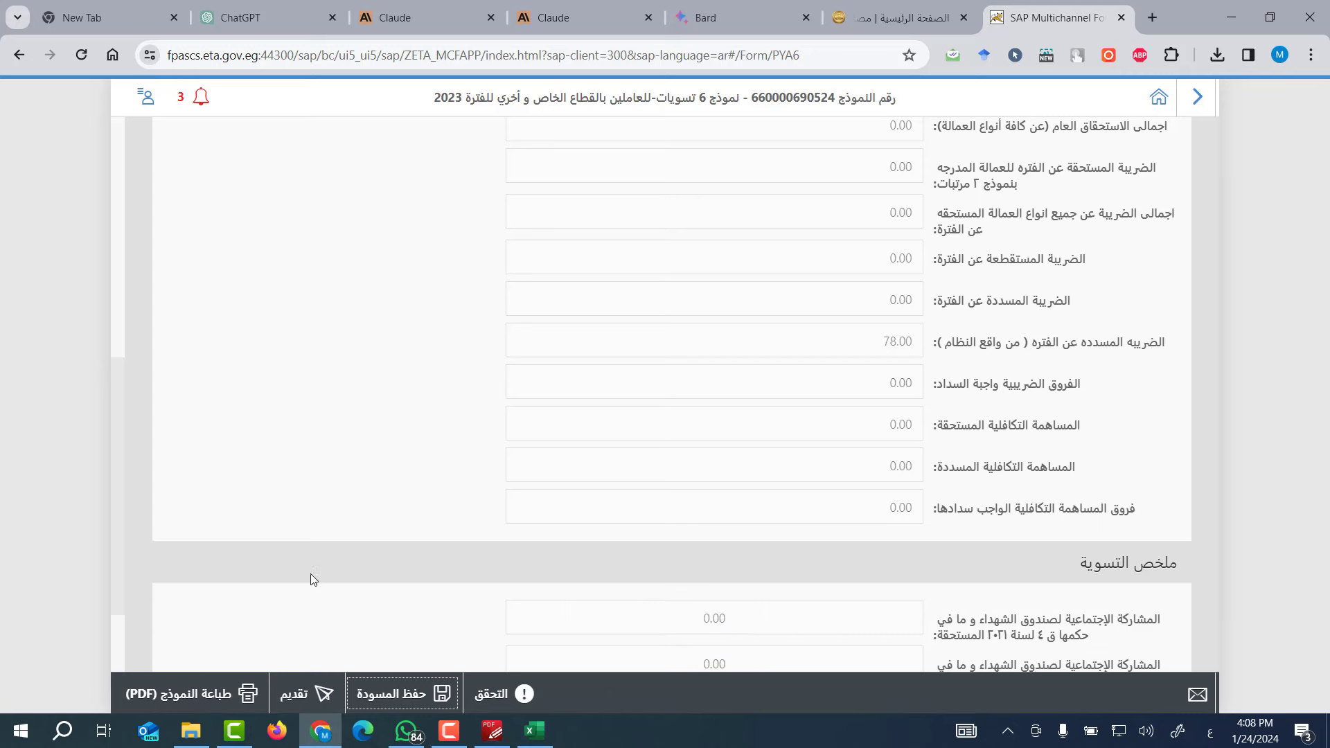
Try to submit the third-period settlement and review the messages listed for it.
click(303, 692)
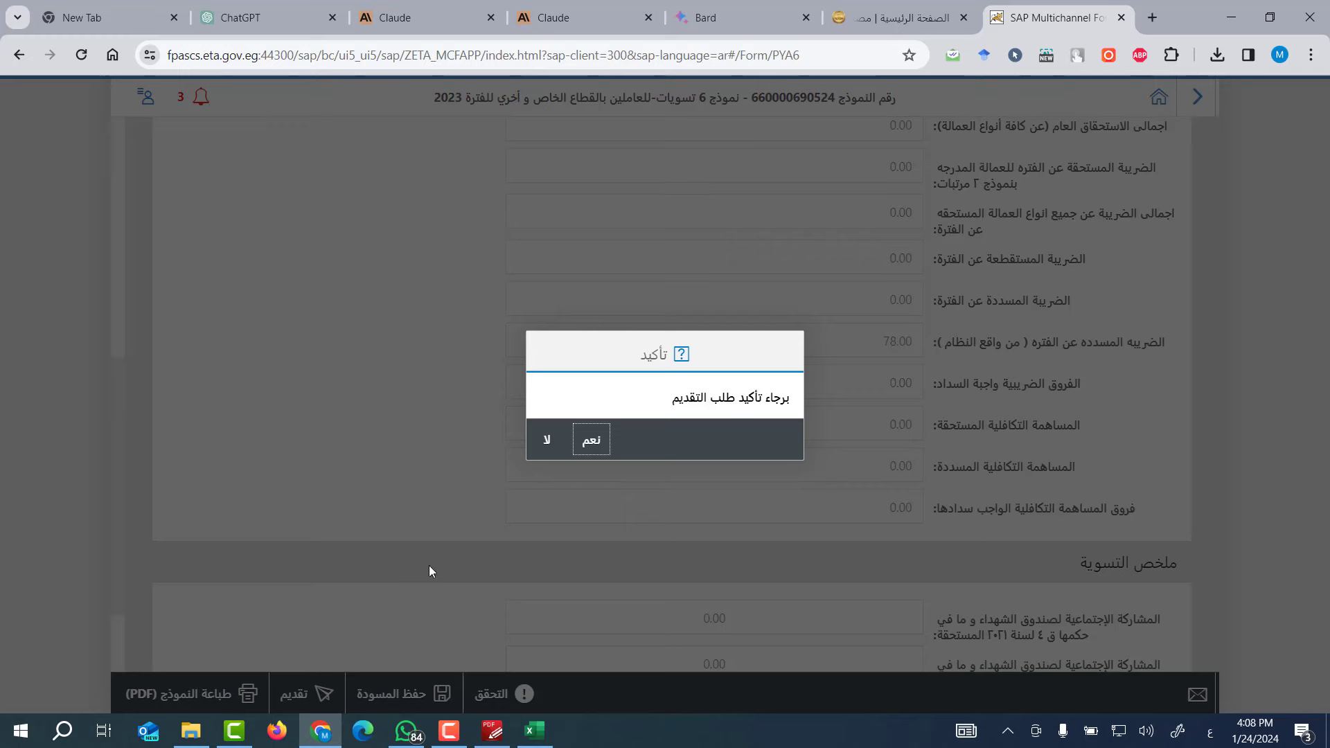
click(593, 447)
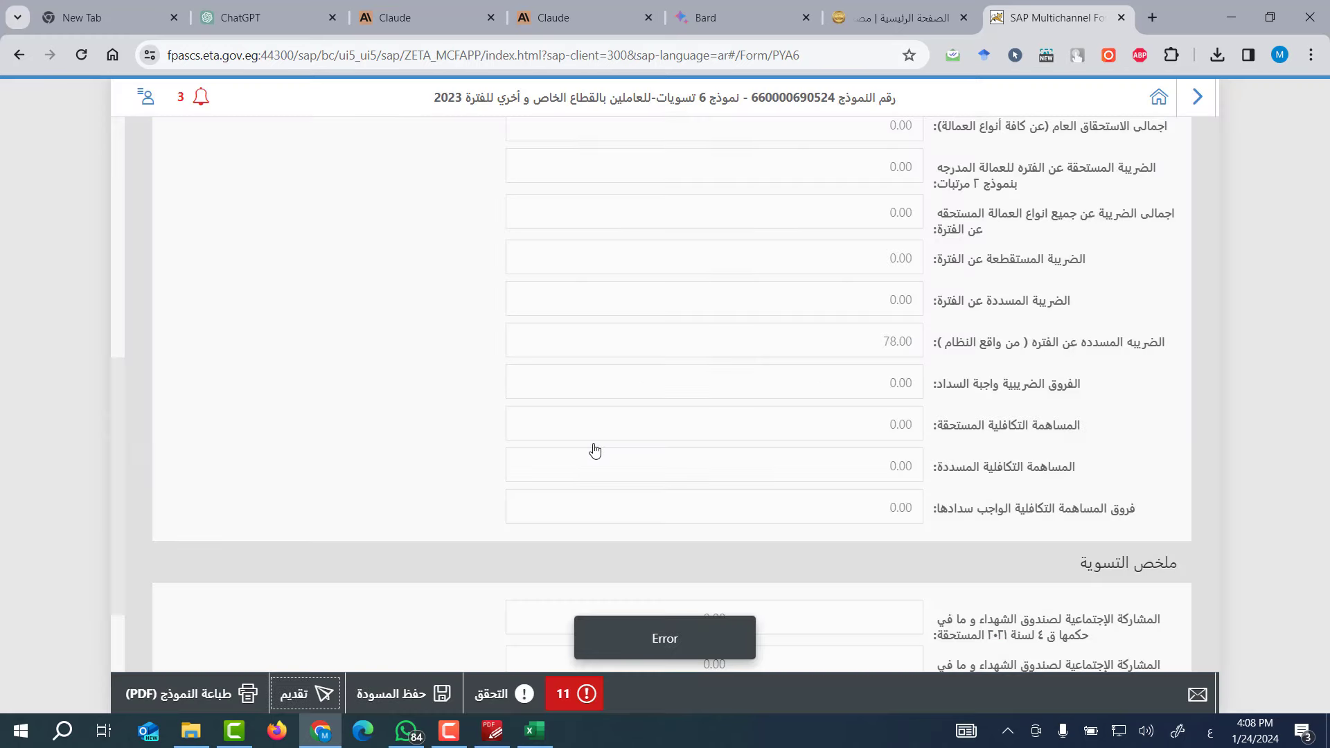
click(574, 696)
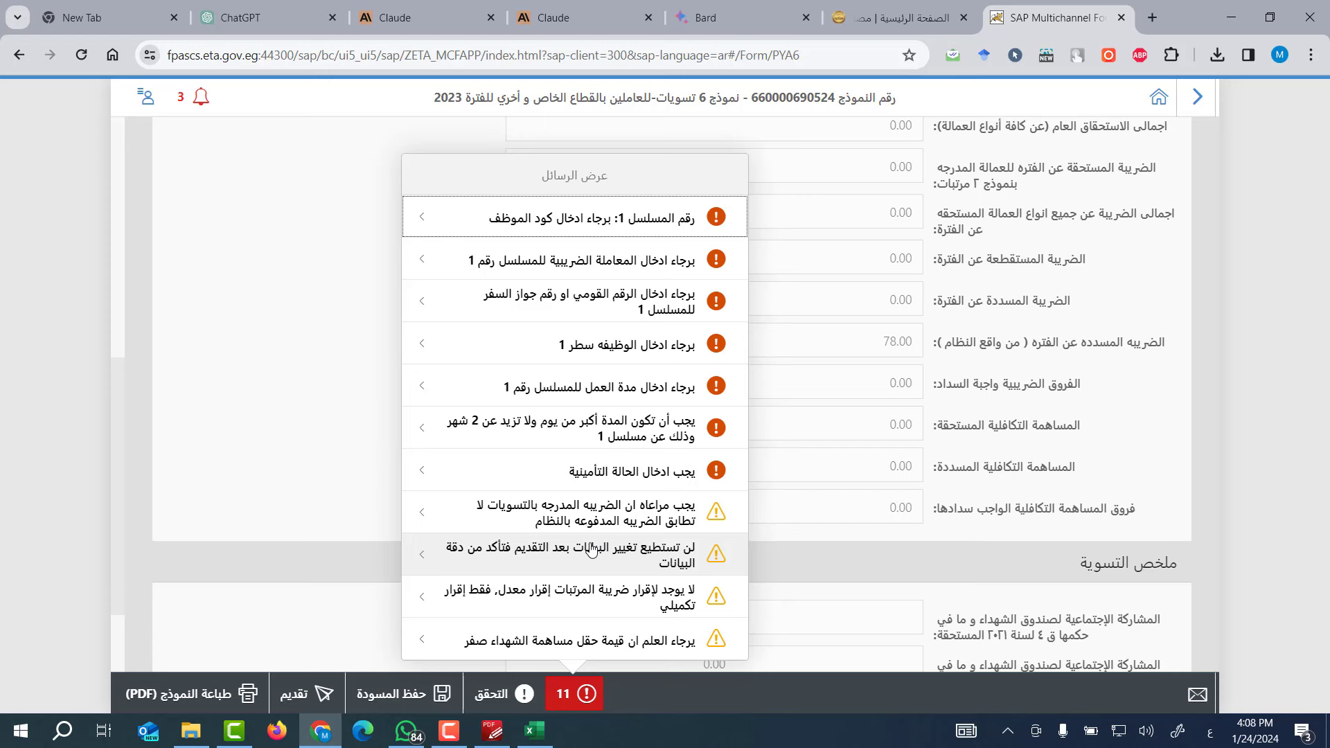
click(292, 270)
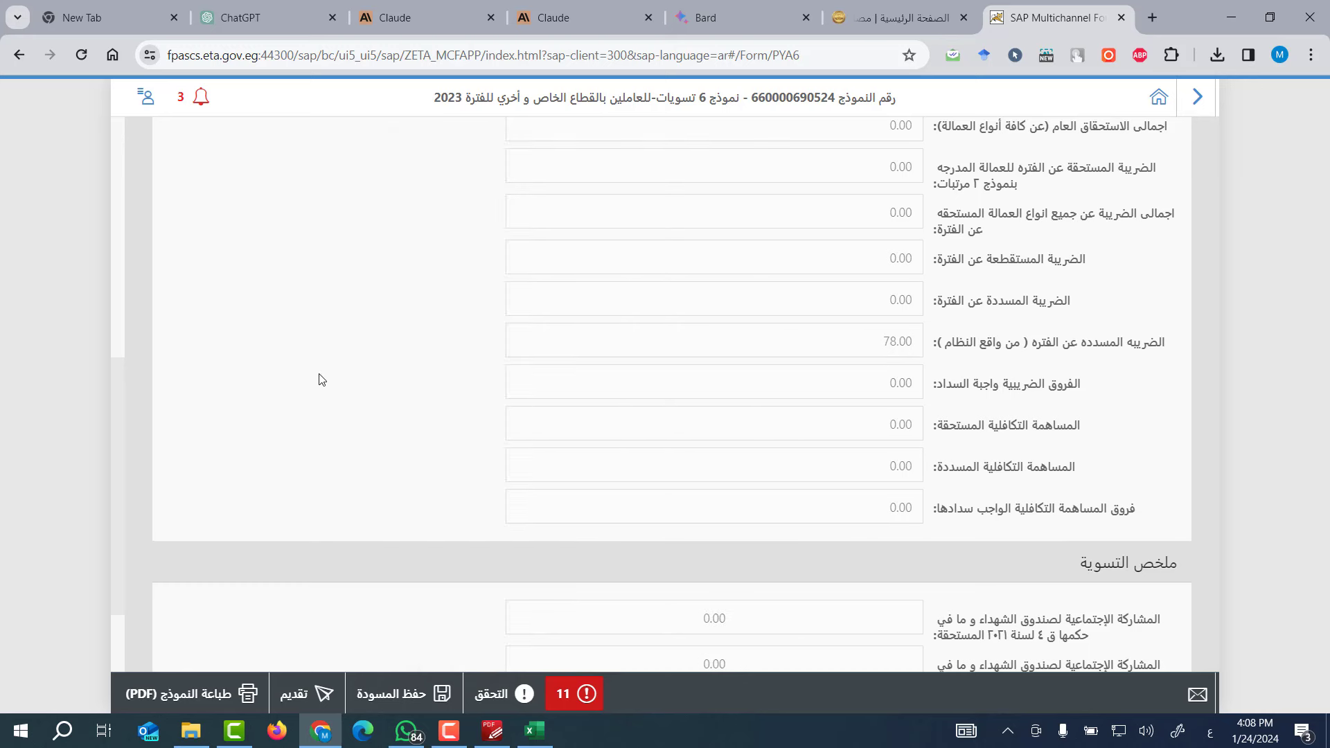